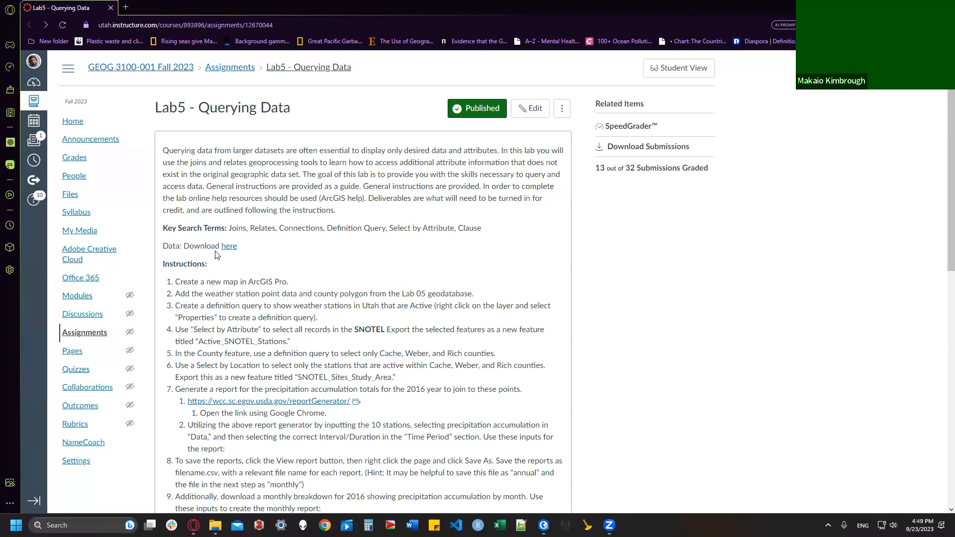
Step: Read through Lab5 steps 1–12 on the Canvas page, then switch to ArcGIS Pro
scroll(217, 254, down, 3)
drag(174, 152, 290, 150)
click(247, 171)
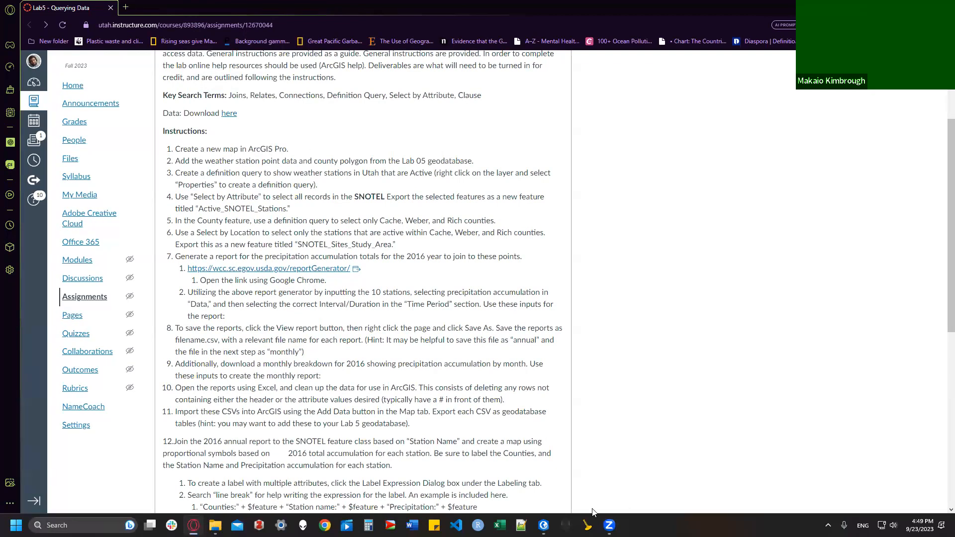
click(543, 525)
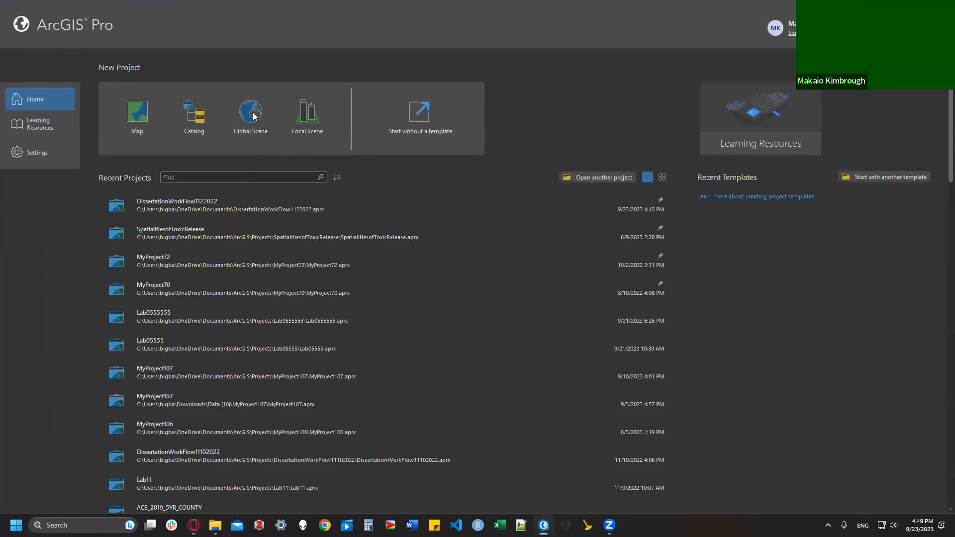
click(136, 115)
click(136, 106)
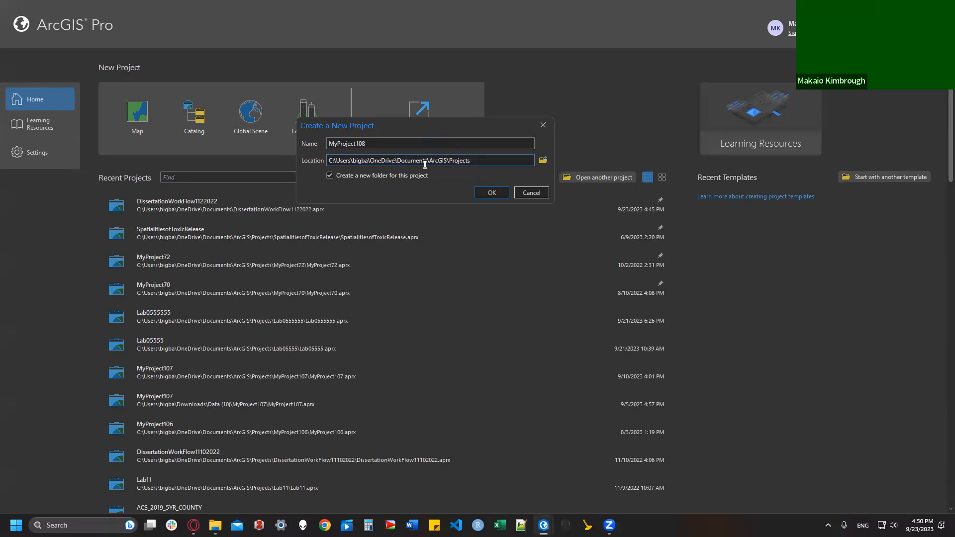
drag(404, 144, 233, 164)
key(BackSpace)
text(Lab00000005555)
click(487, 193)
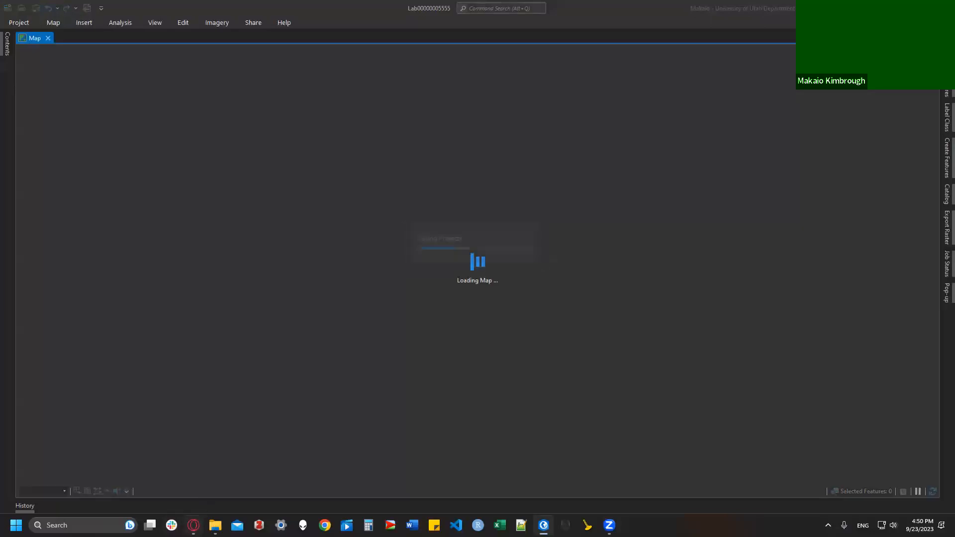
click(193, 525)
drag(171, 149, 296, 150)
click(285, 197)
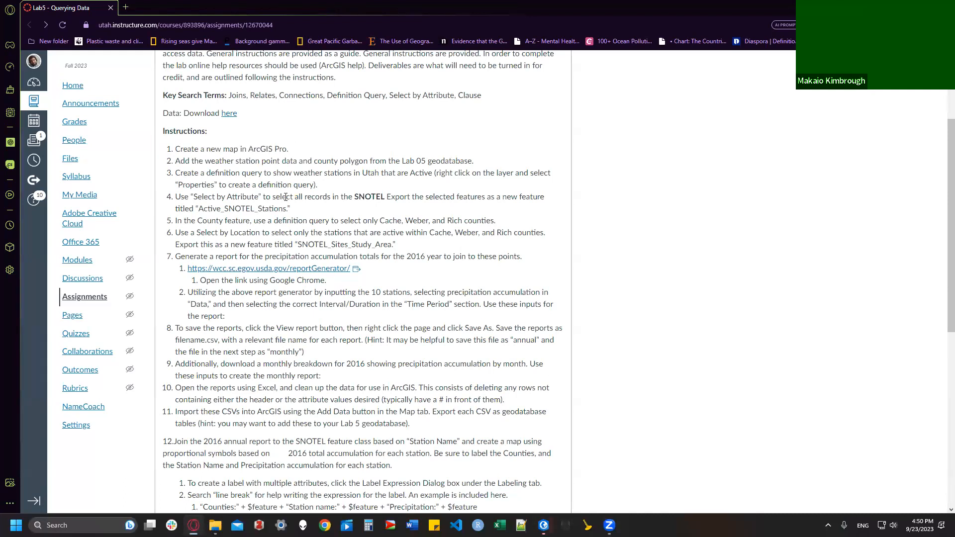
drag(175, 160, 485, 173)
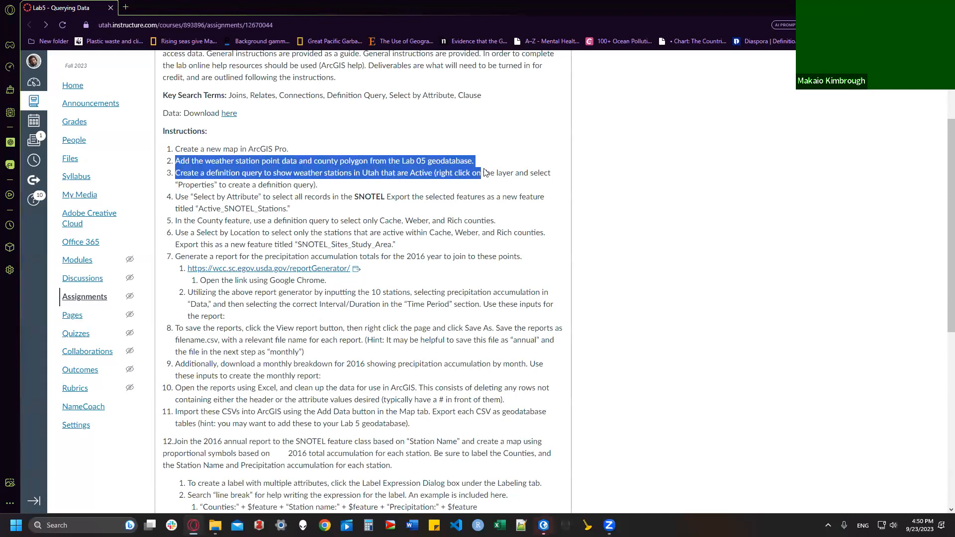
click(485, 172)
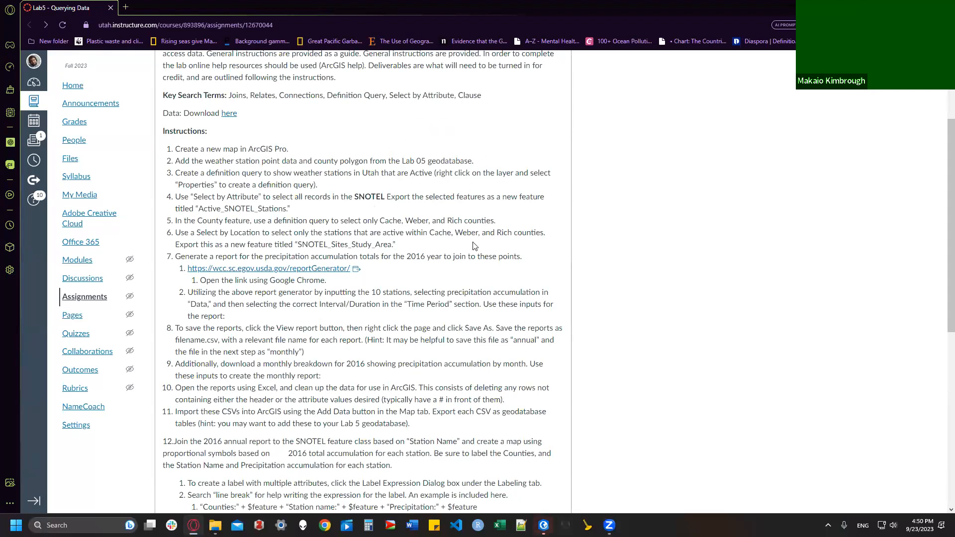
click(543, 525)
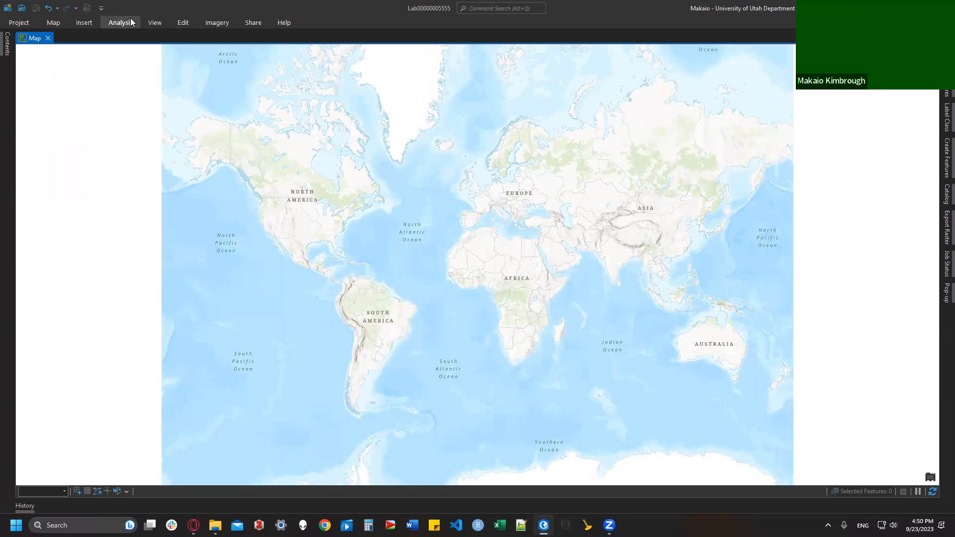
Step: Open the Catalog pane and connect Downloads\Data\Data\Lab_05_Data.gdb to the project
click(150, 24)
click(151, 50)
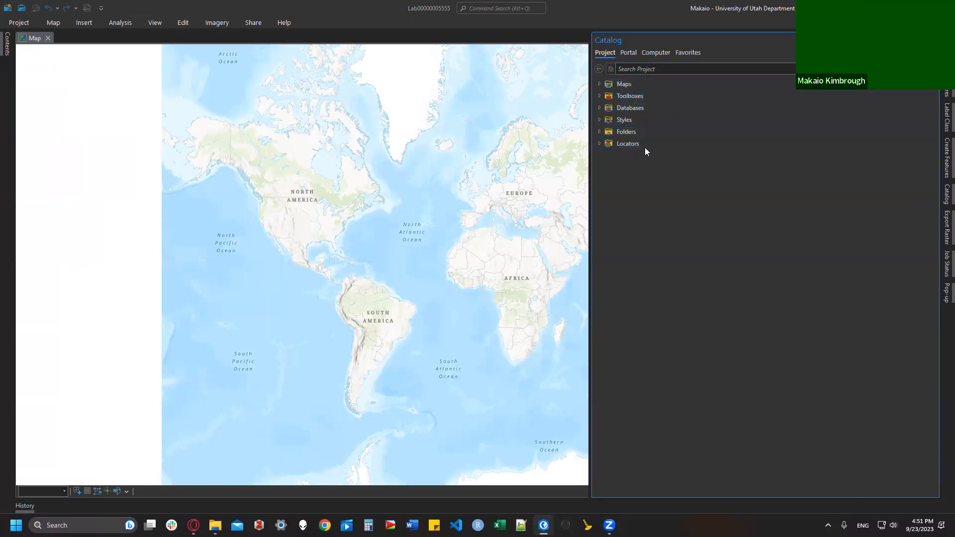
right_click(629, 107)
click(646, 114)
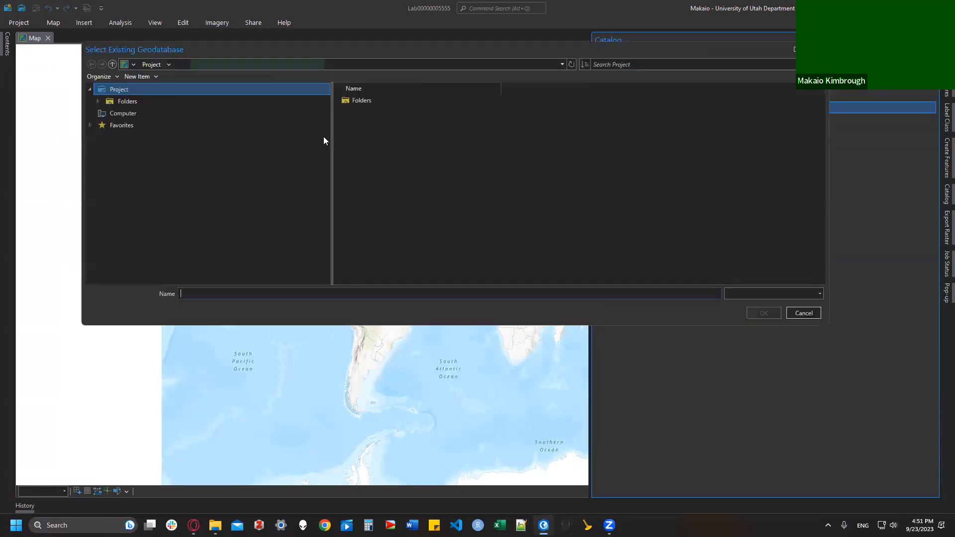
click(172, 140)
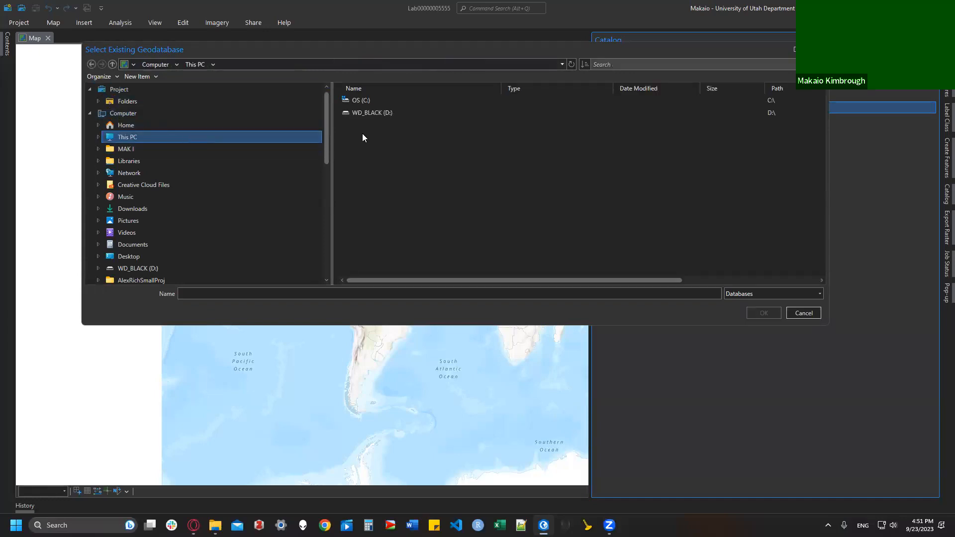
click(145, 211)
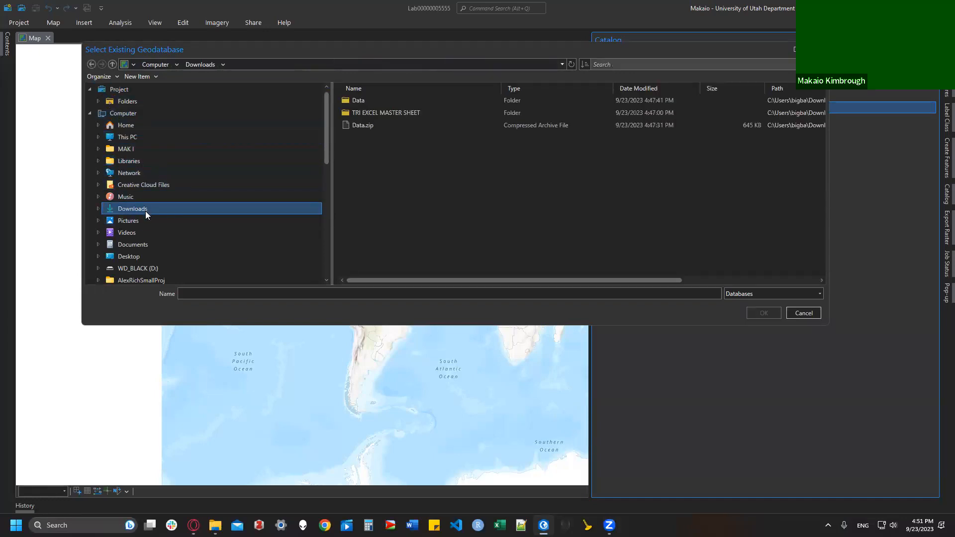
click(382, 100)
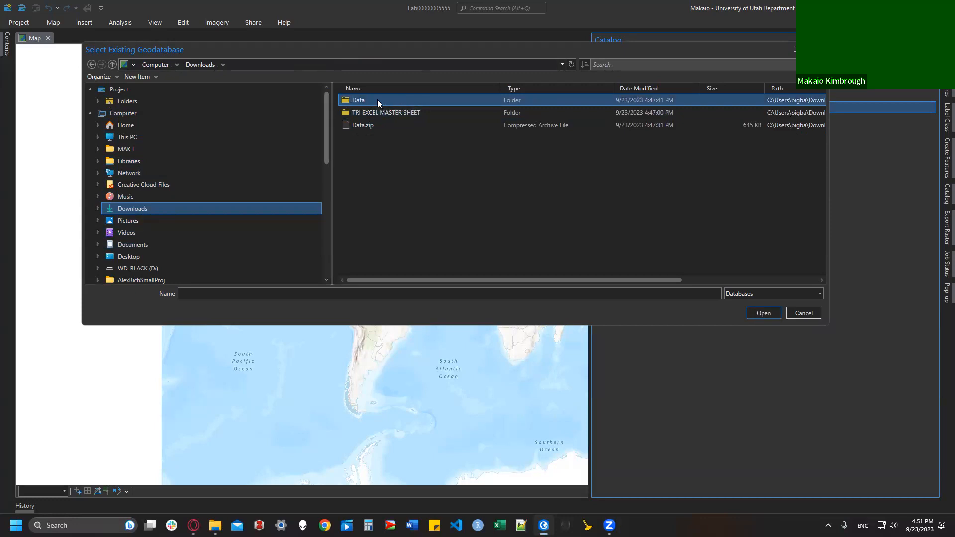
click(756, 314)
click(369, 99)
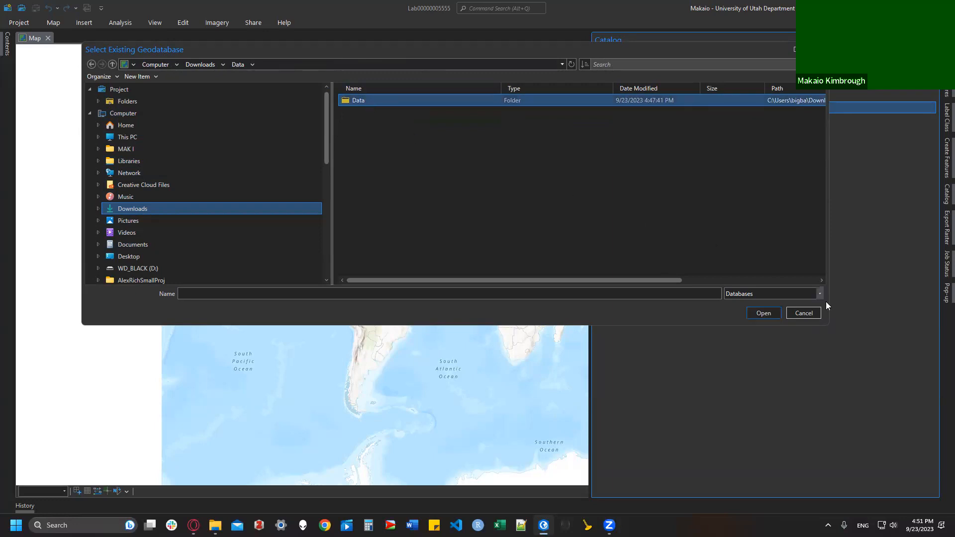
click(763, 313)
click(377, 104)
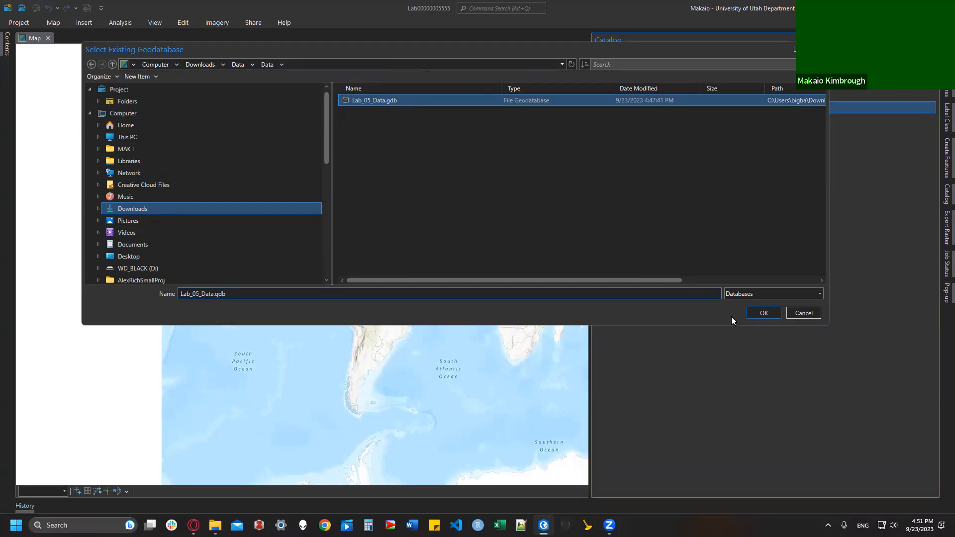
click(763, 313)
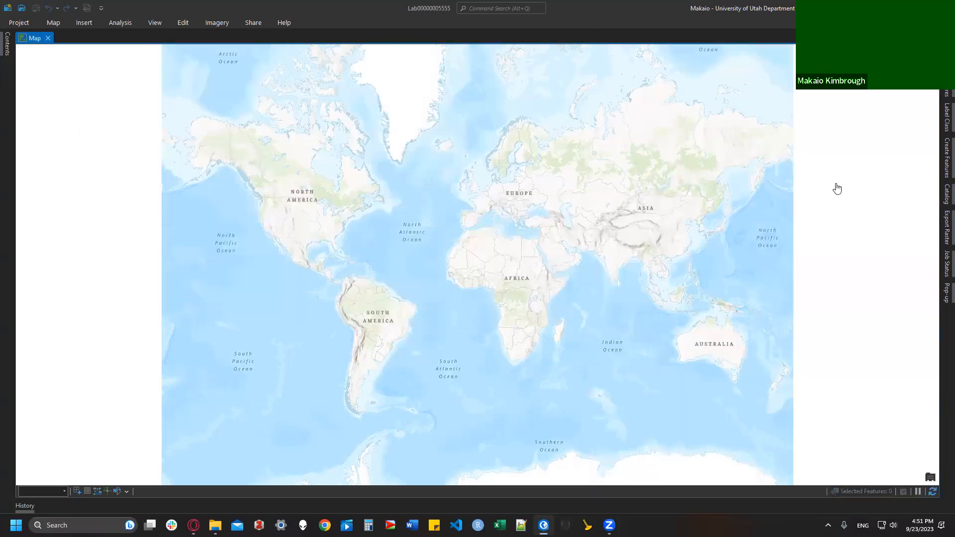
Step: Add the WeatherStations feature class from Lab_05_Data.gdb to the map and center the view on Utah
click(947, 194)
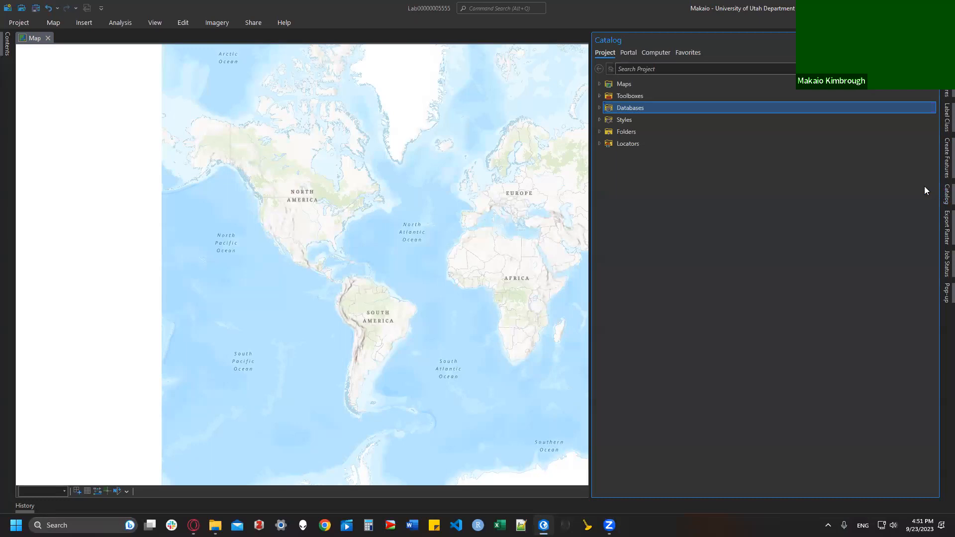
click(599, 107)
double_click(646, 131)
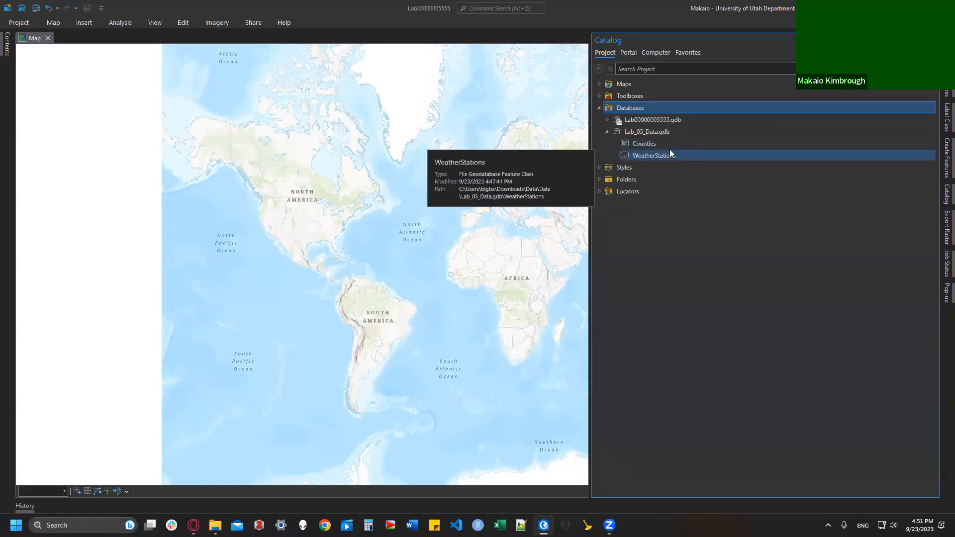
click(635, 144)
right_click(651, 145)
click(649, 156)
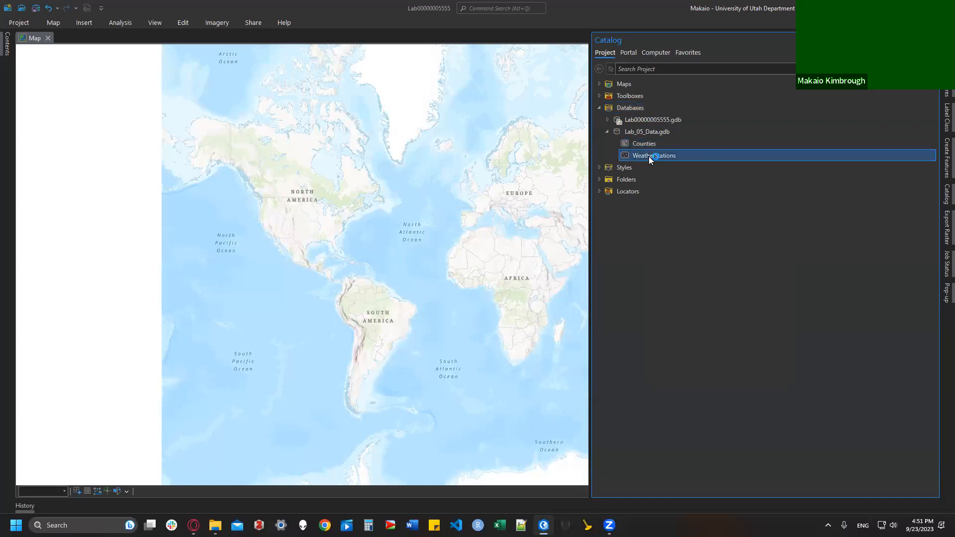
right_click(648, 156)
click(667, 162)
drag(558, 133, 484, 123)
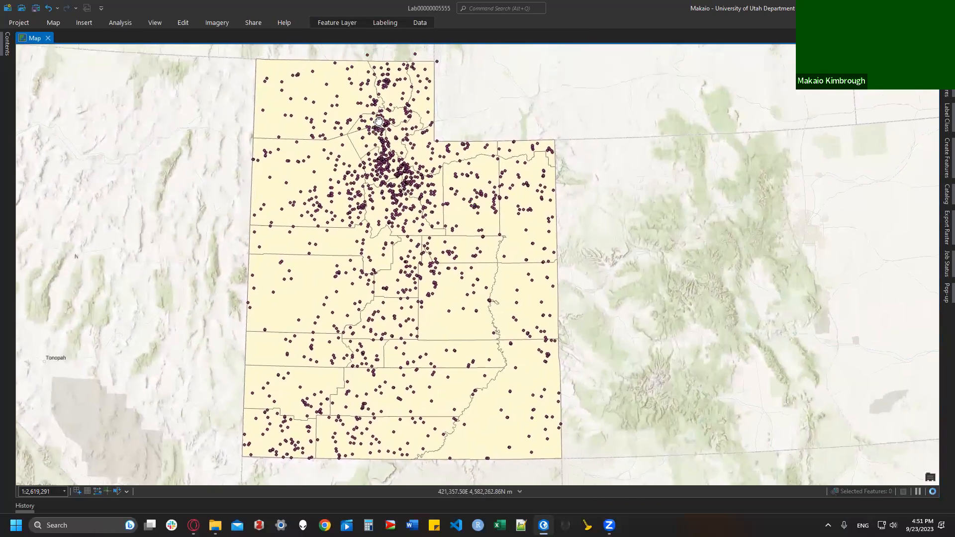
drag(379, 120, 368, 131)
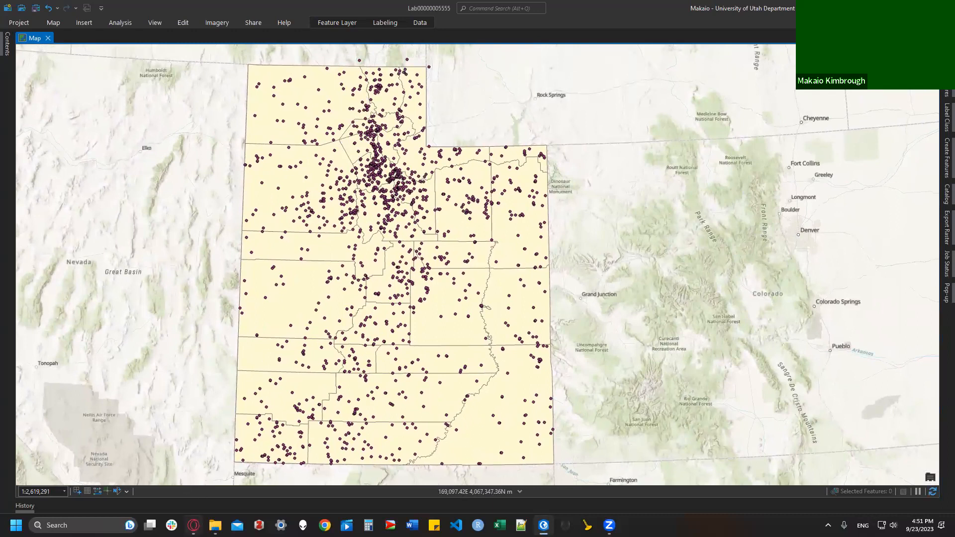
Step: Switch to Canvas and reread step 3 about the weather stations definition query
click(193, 525)
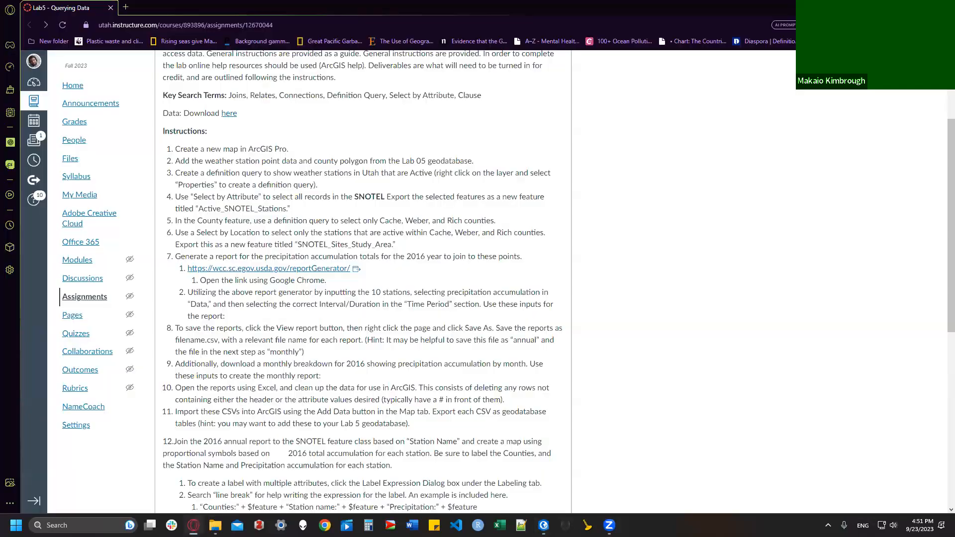
triple_click(180, 172)
click(318, 223)
scroll(273, 164, down, 1)
drag(323, 152, 293, 140)
click(232, 128)
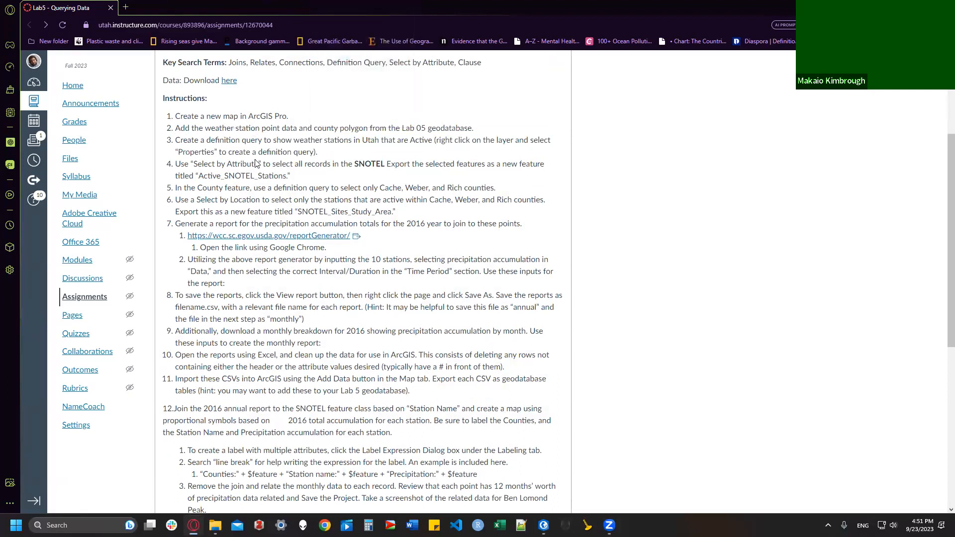
Step: Give the WeatherStations layer the definition query ACTIVE_INA is equal to ACTIVE and apply it
click(544, 525)
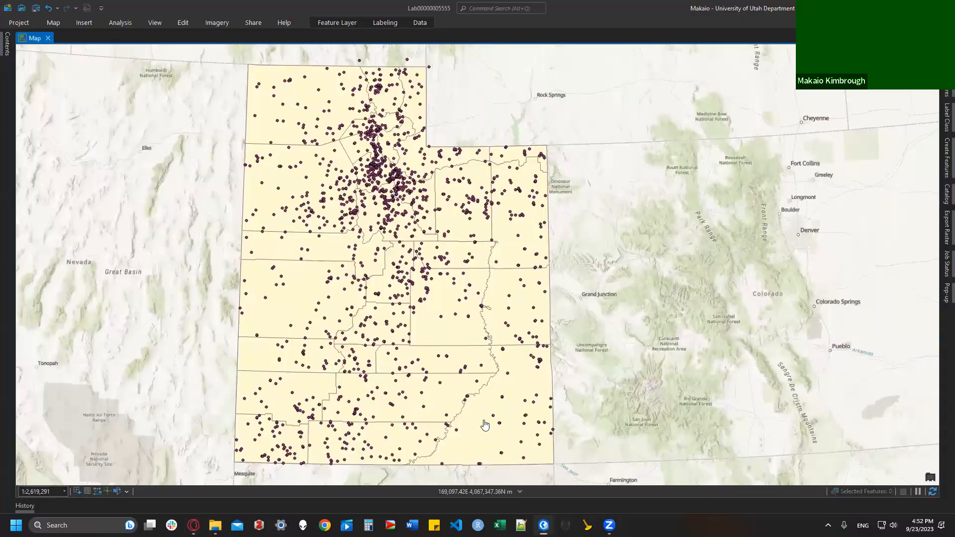
click(7, 43)
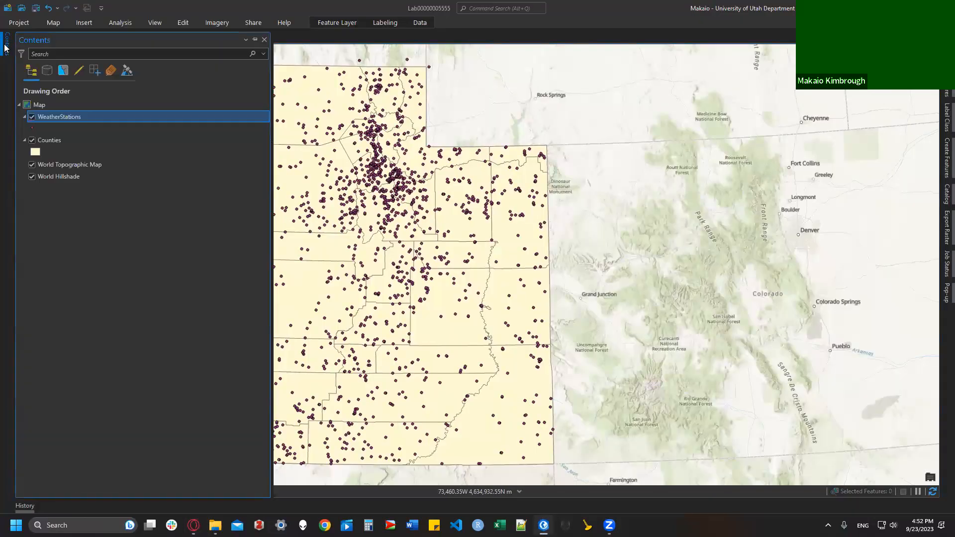
right_click(77, 117)
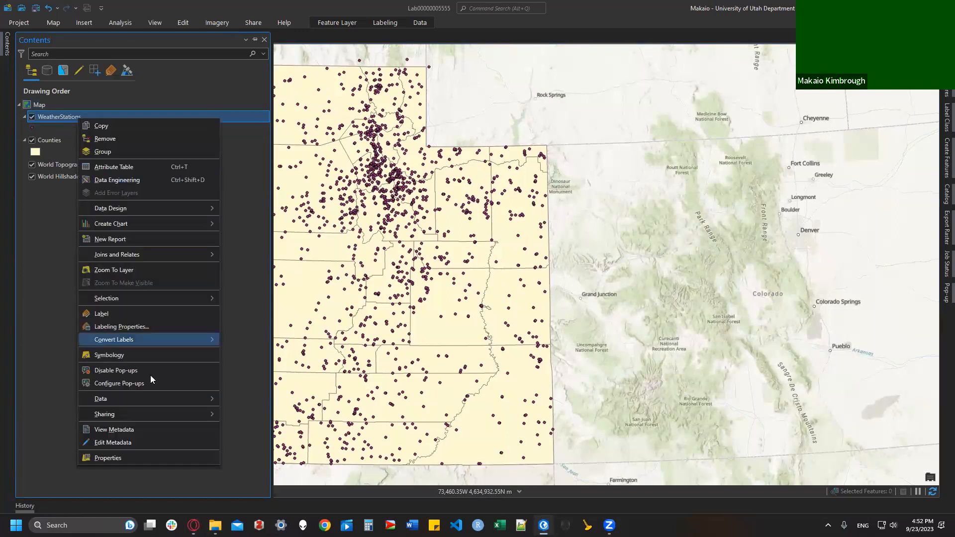
click(166, 457)
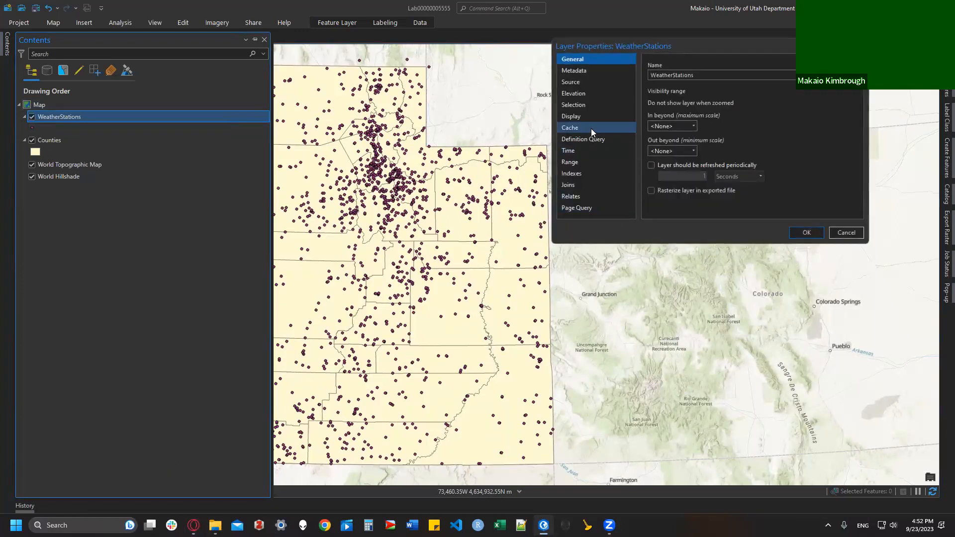
click(608, 139)
click(745, 142)
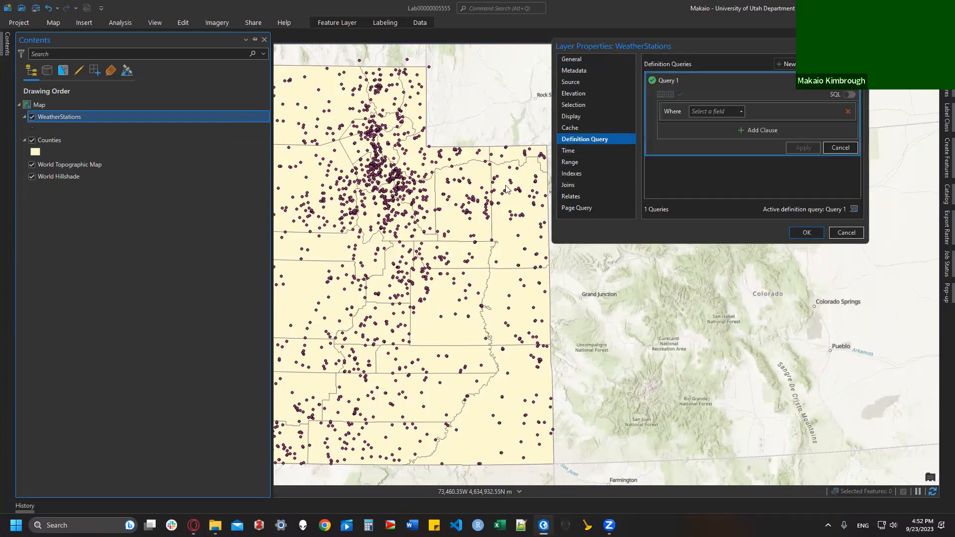
click(694, 114)
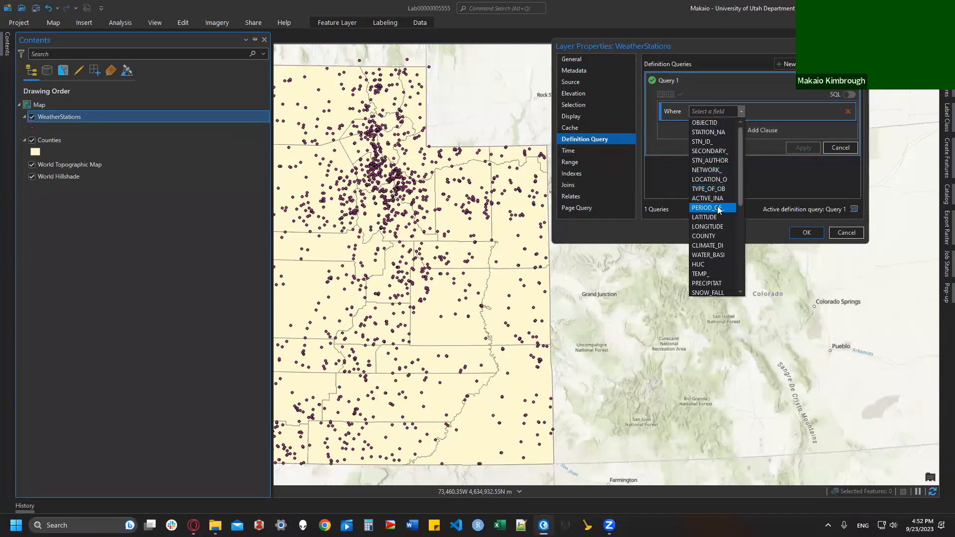
click(711, 198)
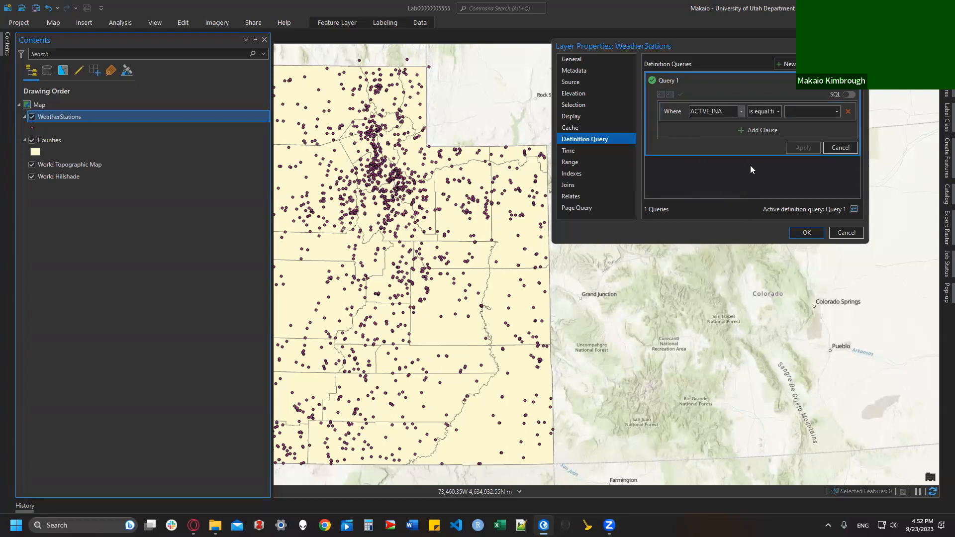
click(837, 112)
click(806, 132)
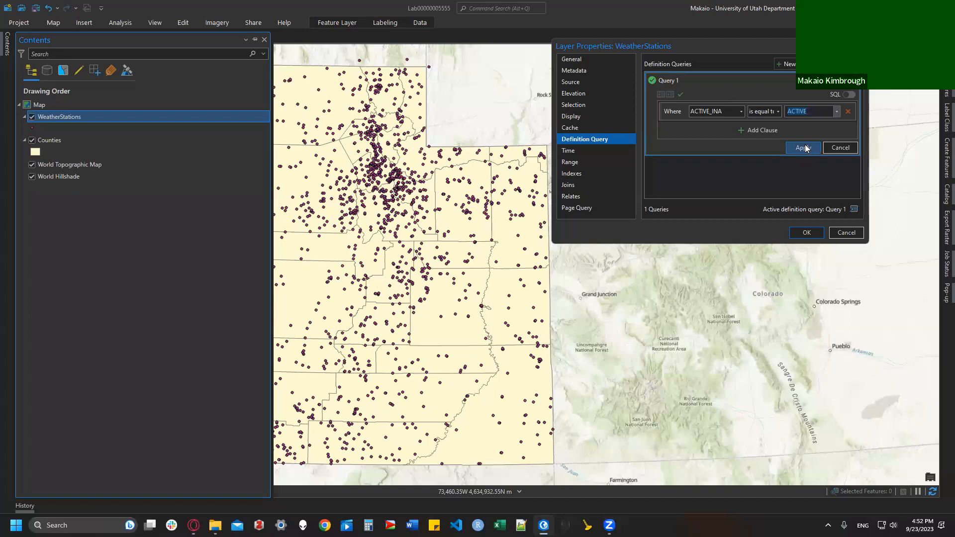
click(804, 147)
click(806, 233)
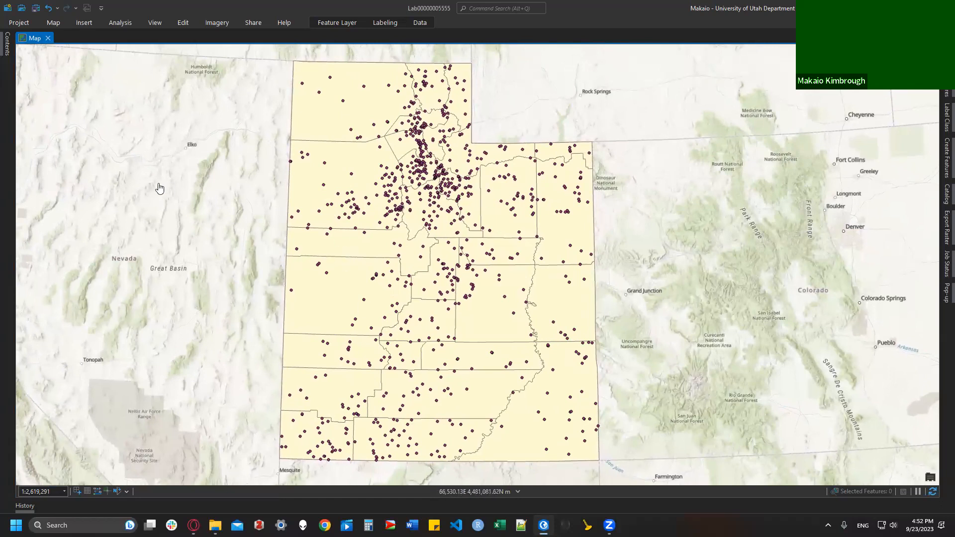
click(193, 525)
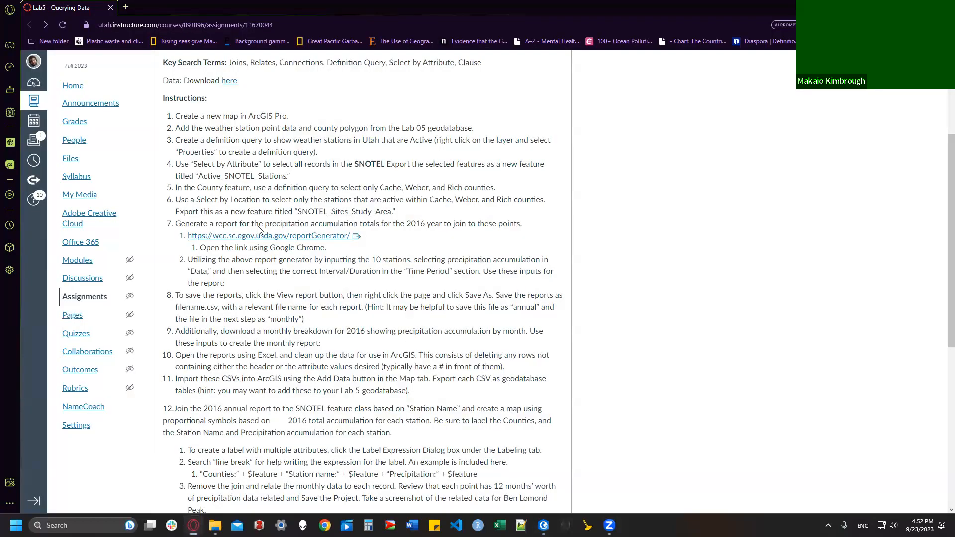
drag(175, 164, 317, 178)
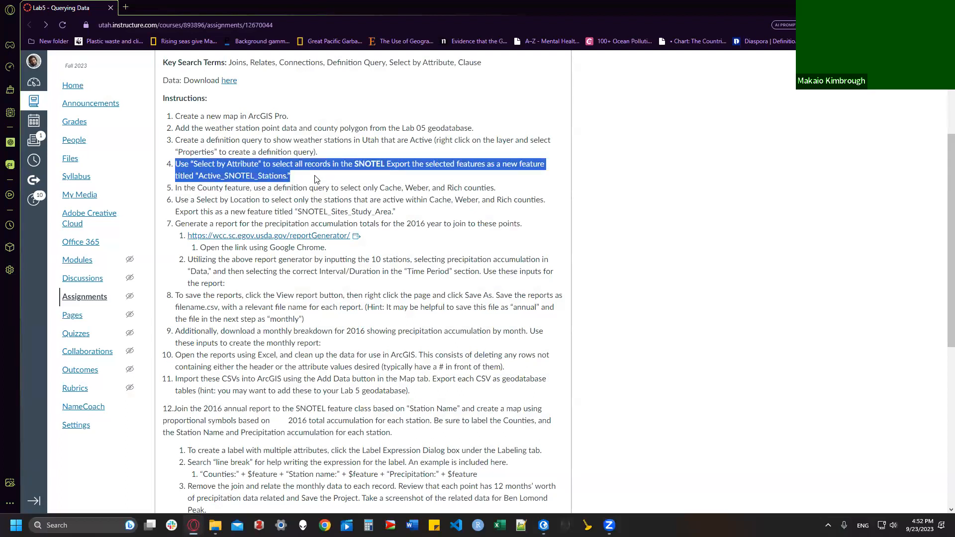
click(317, 179)
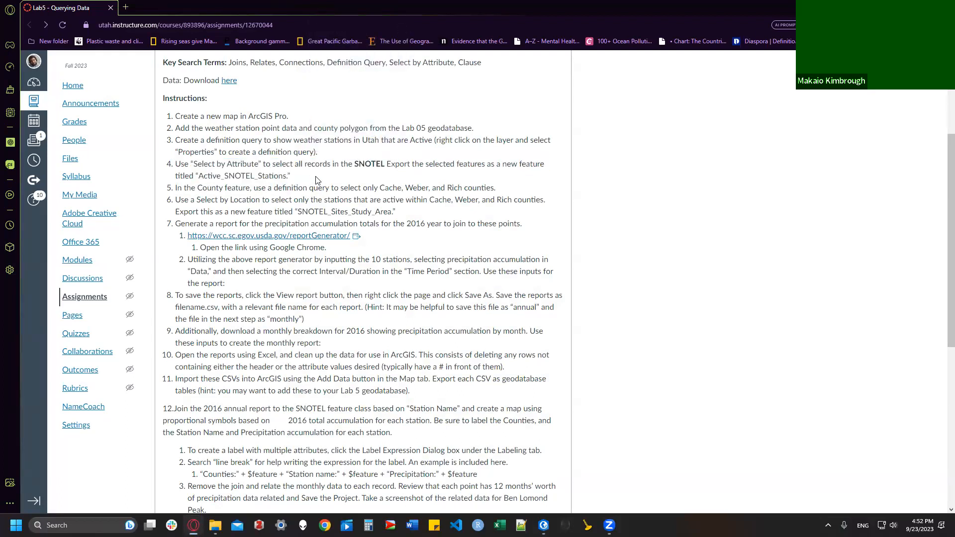
drag(316, 180, 277, 167)
drag(200, 168, 95, 165)
click(341, 196)
click(544, 525)
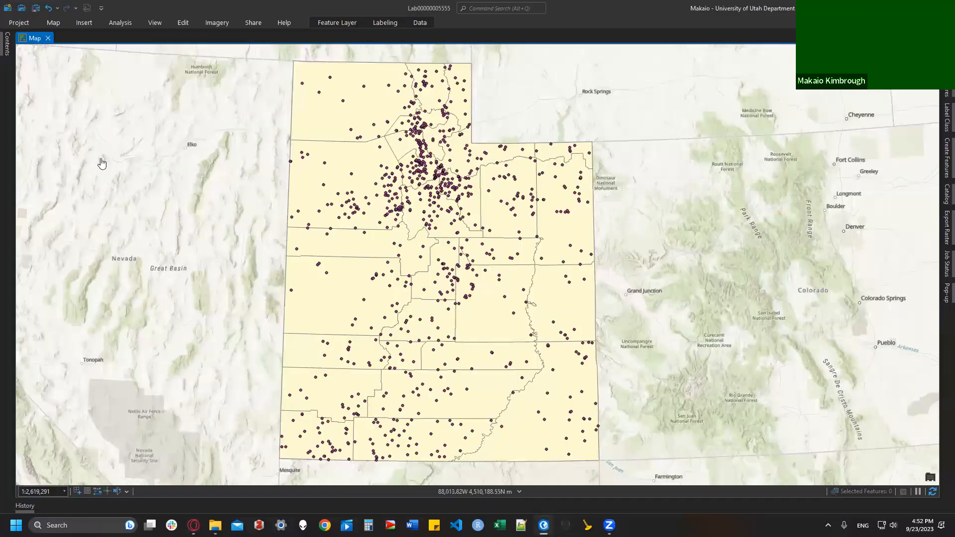
Step: Use Select By Attributes with NETWORK_ is equal to SNOTEL to select 86 stations
click(54, 23)
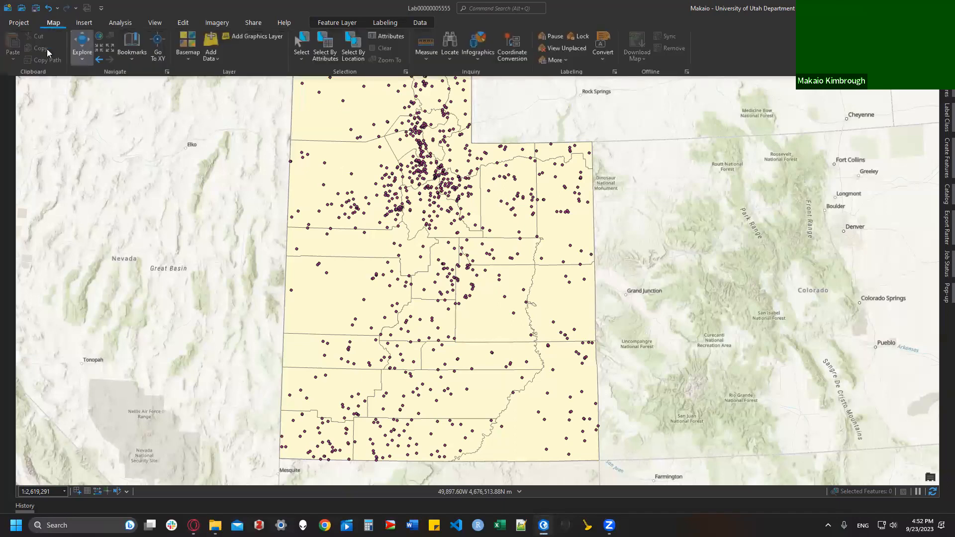
click(327, 55)
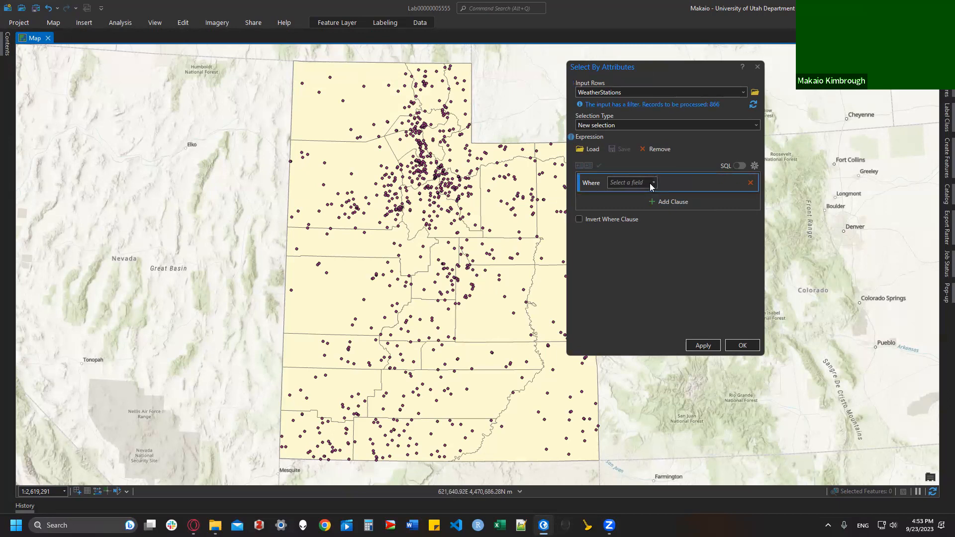
click(626, 184)
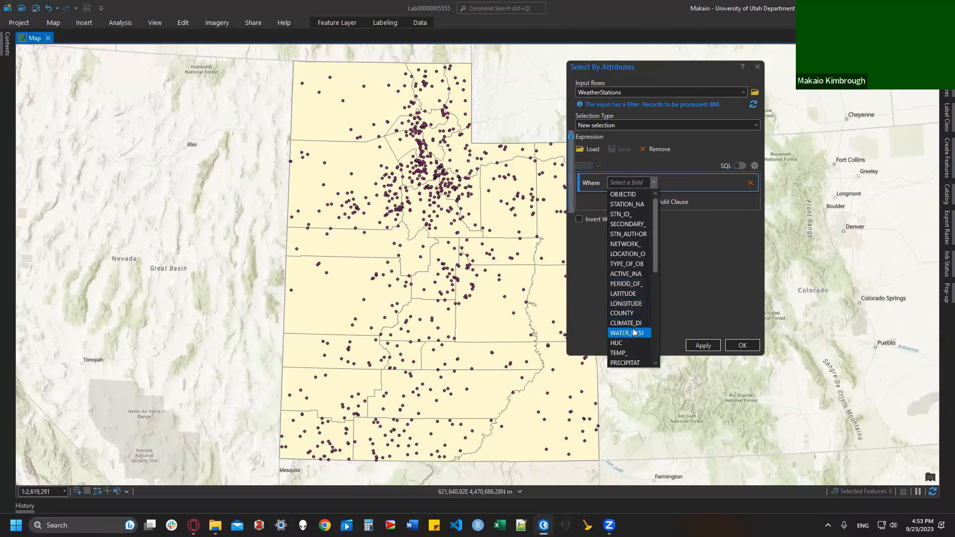
click(626, 244)
click(744, 186)
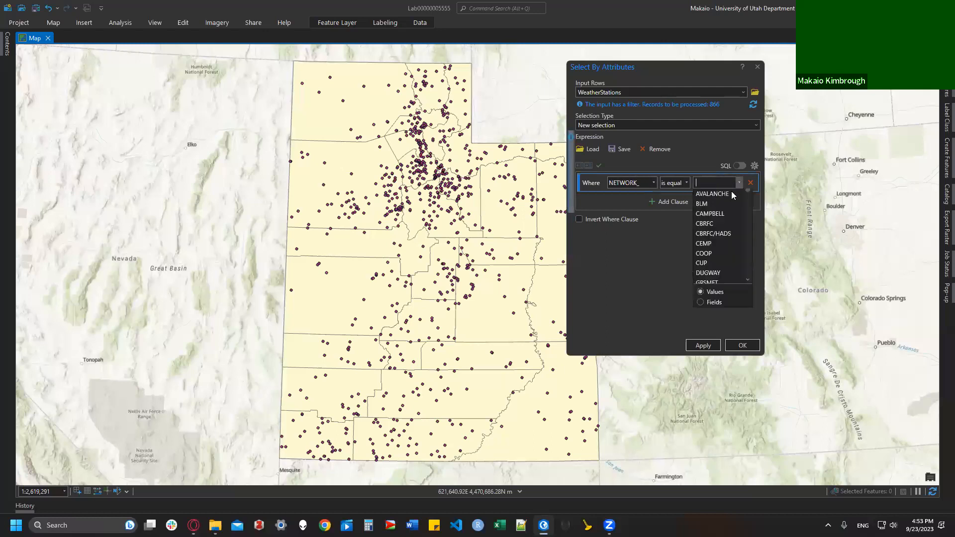
scroll(721, 283, down, 5)
scroll(720, 295, down, 1)
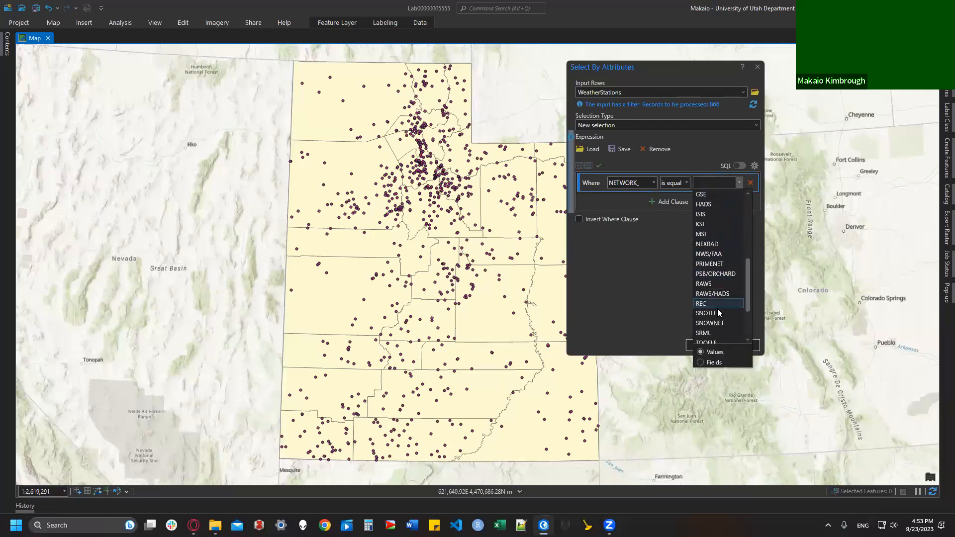
click(718, 313)
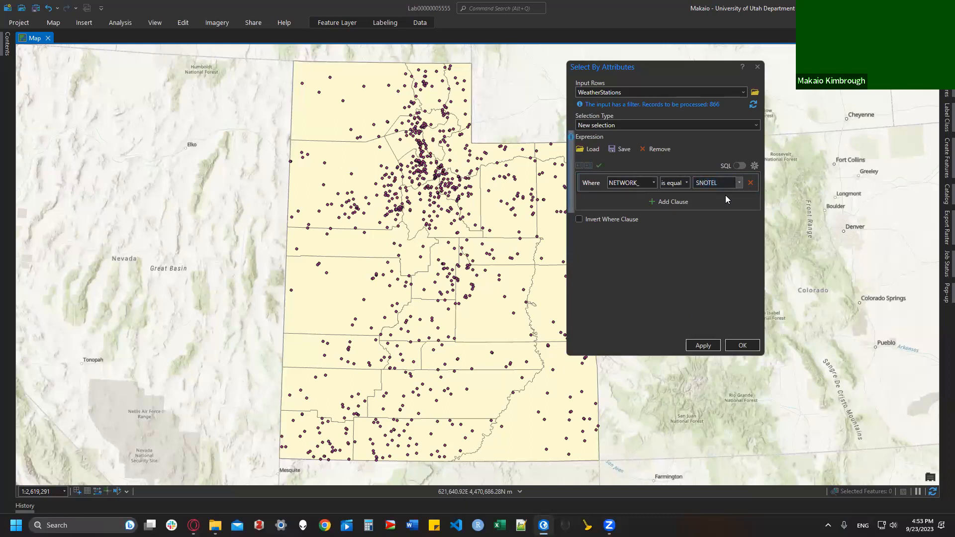
click(742, 346)
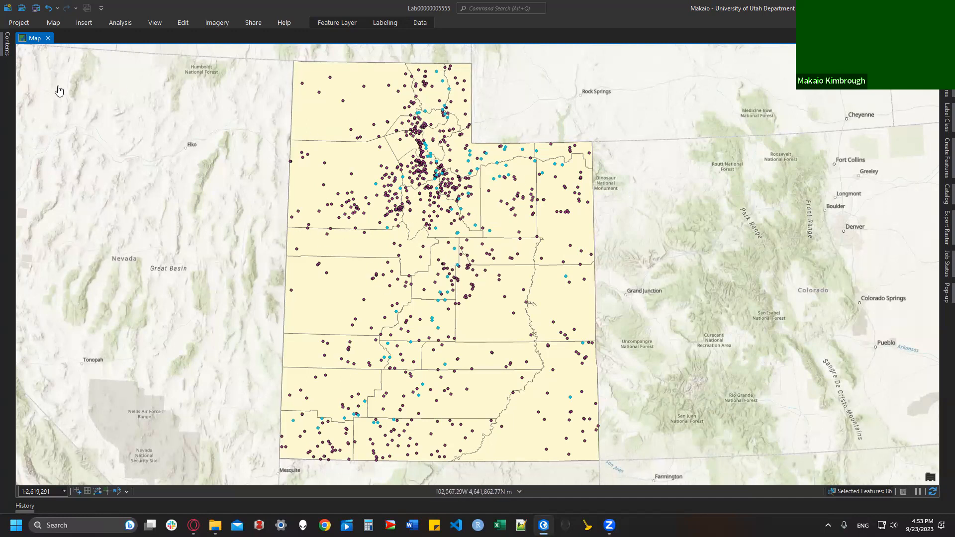
click(193, 525)
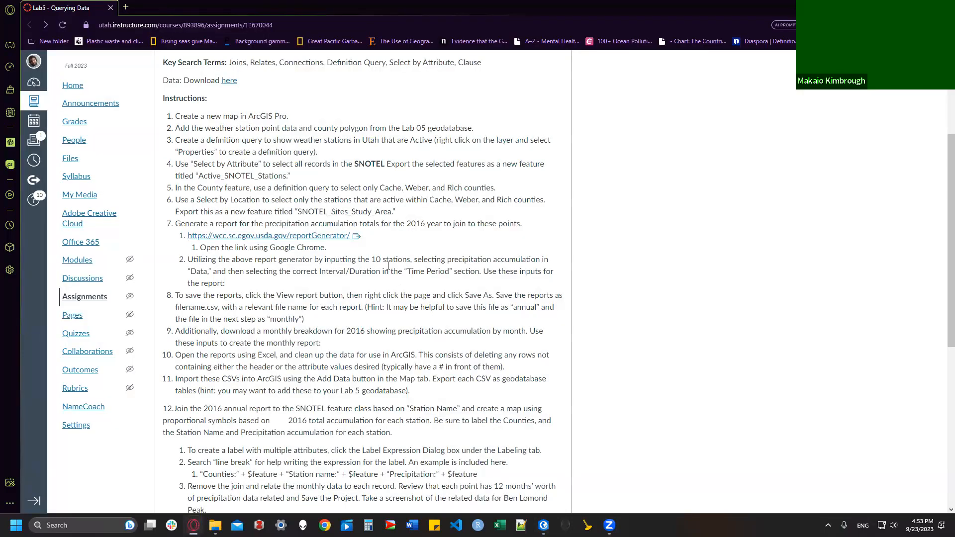
Step: Export the selected WeatherStations to a new Active_SNOTEL_Stations layer, then hide WeatherStations
drag(198, 175, 287, 179)
key(ctrl+c)
click(544, 525)
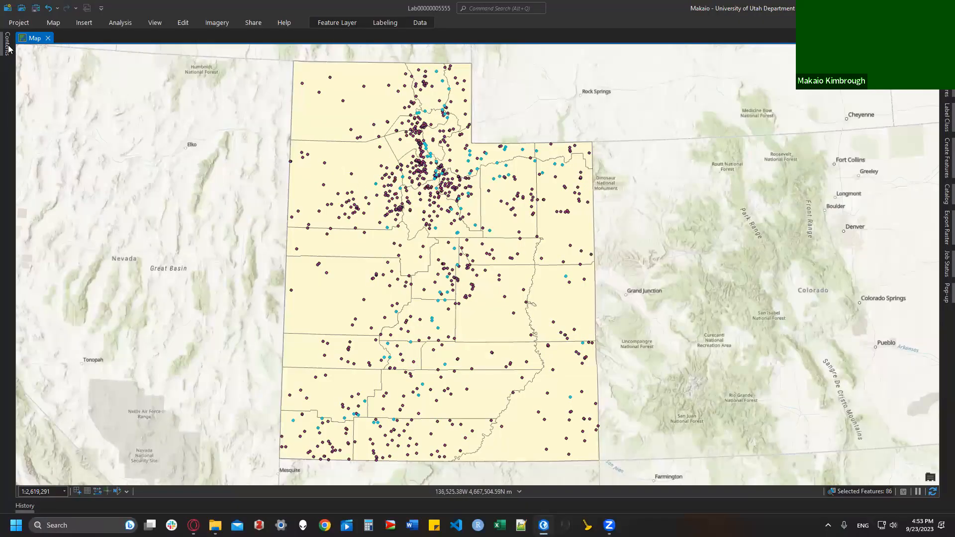
click(8, 45)
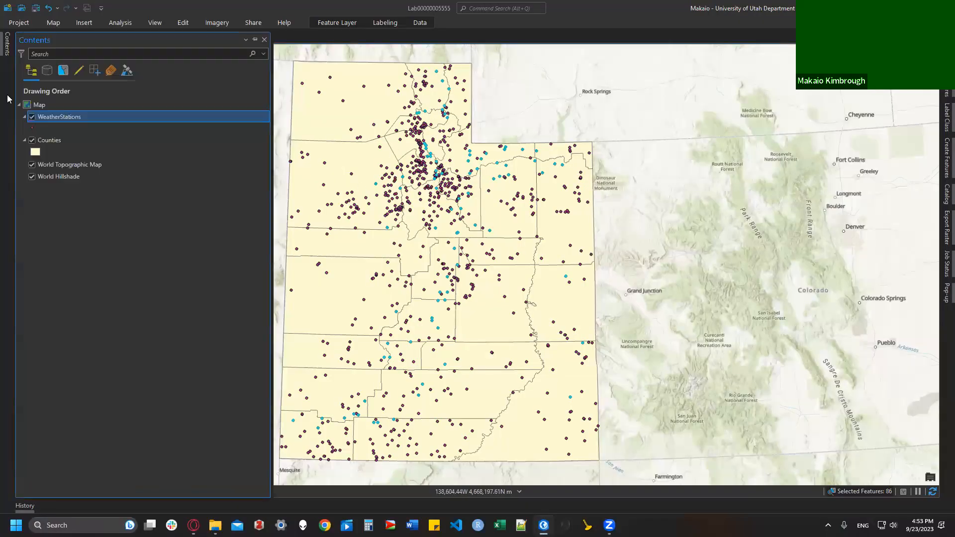
right_click(64, 119)
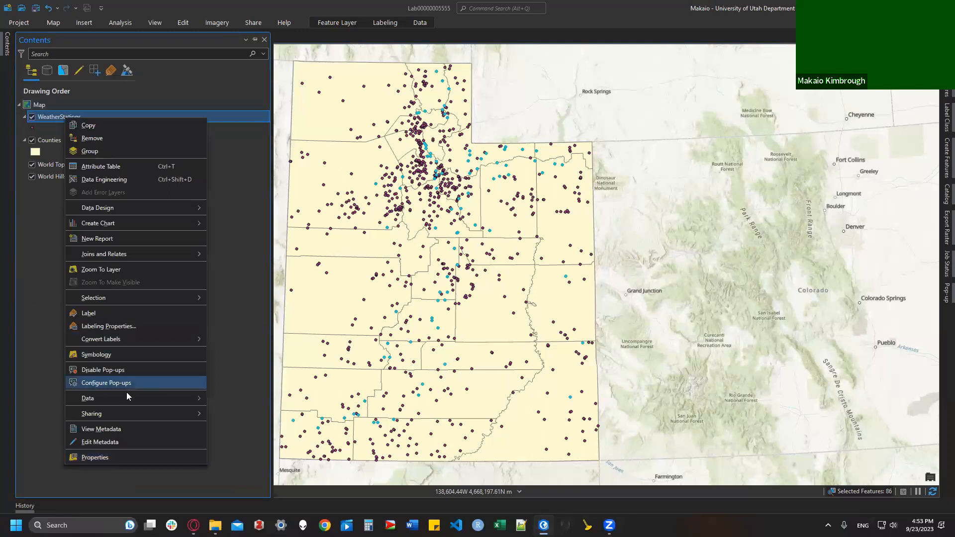
mouse_move(129, 397)
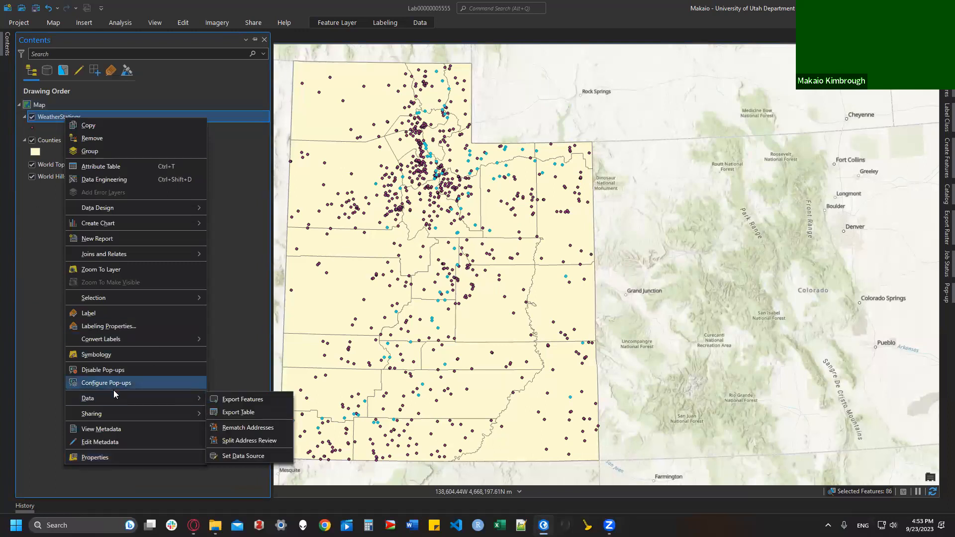
click(256, 401)
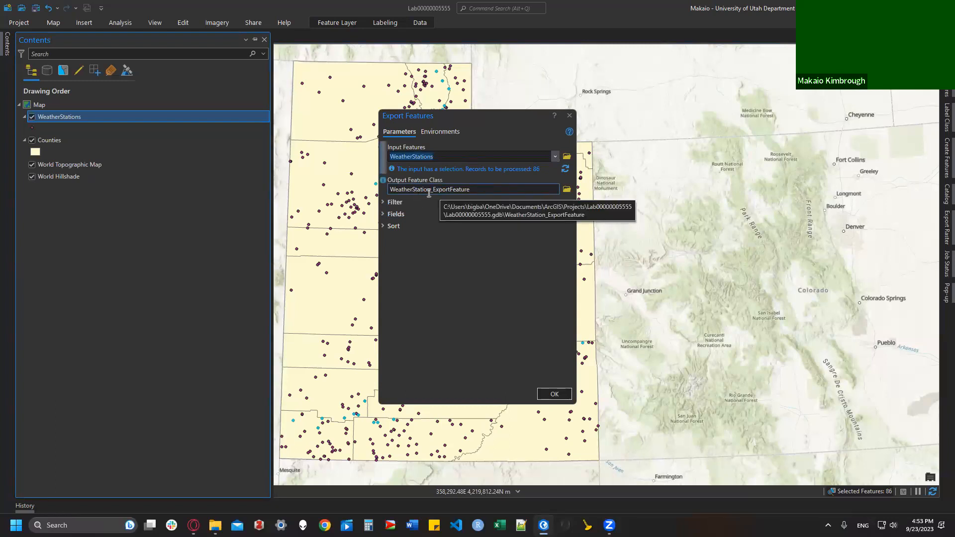
click(567, 191)
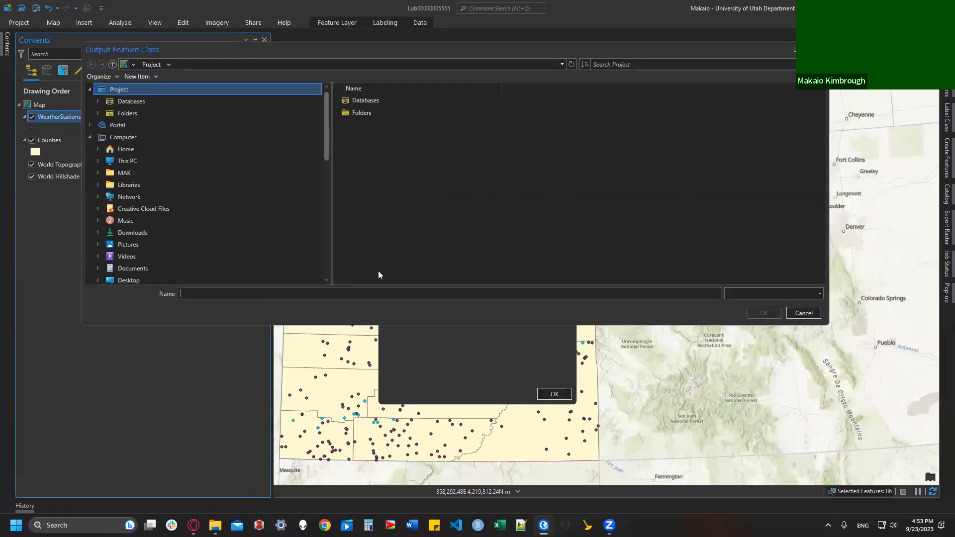
key(ctrl+v)
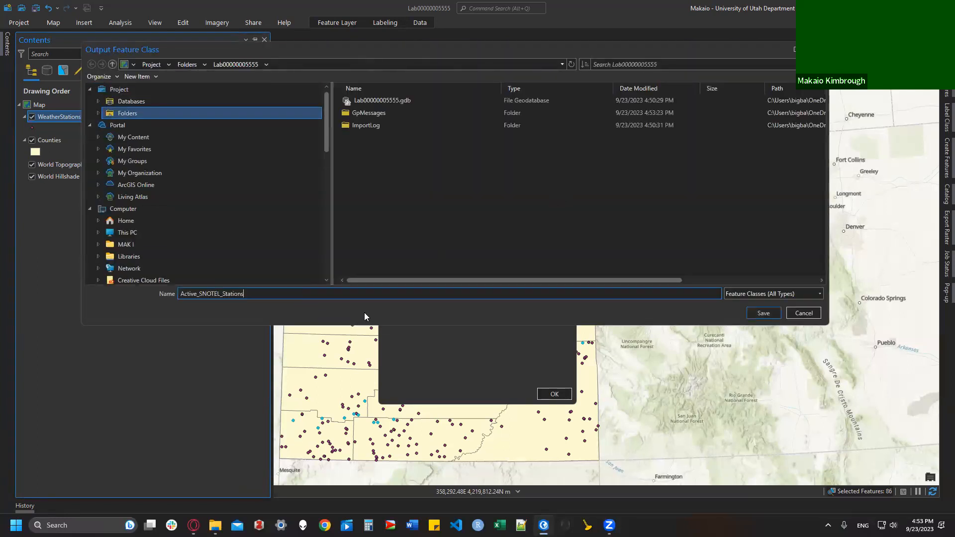
click(763, 315)
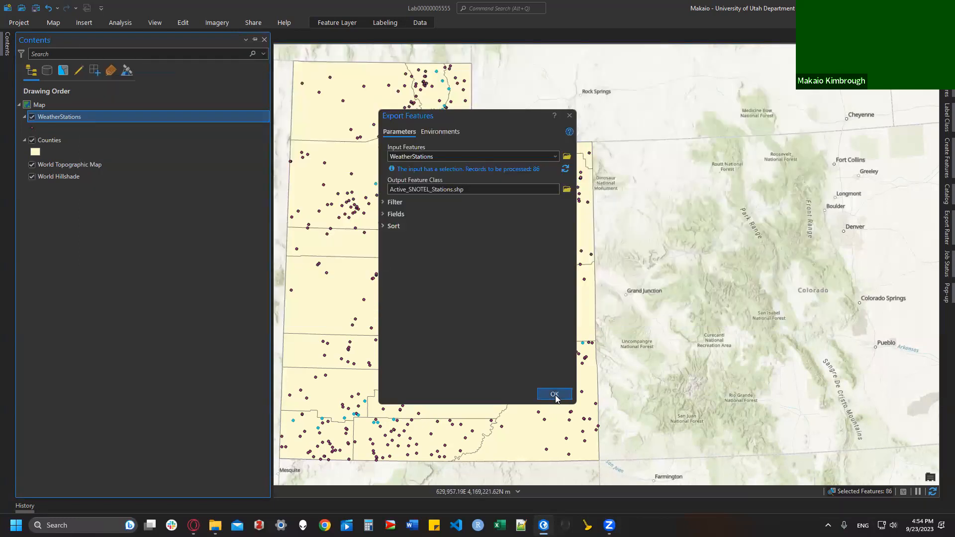
click(552, 393)
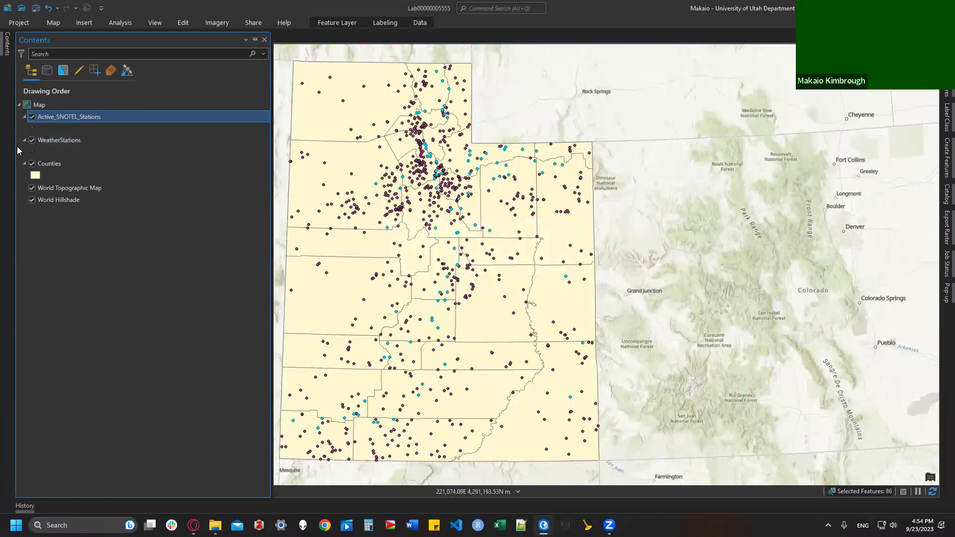
click(31, 143)
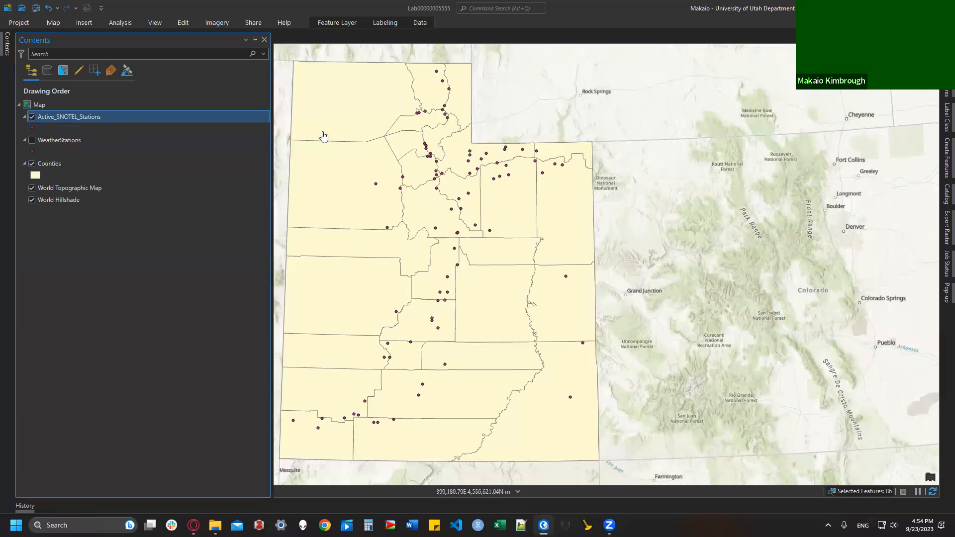
click(194, 525)
click(173, 193)
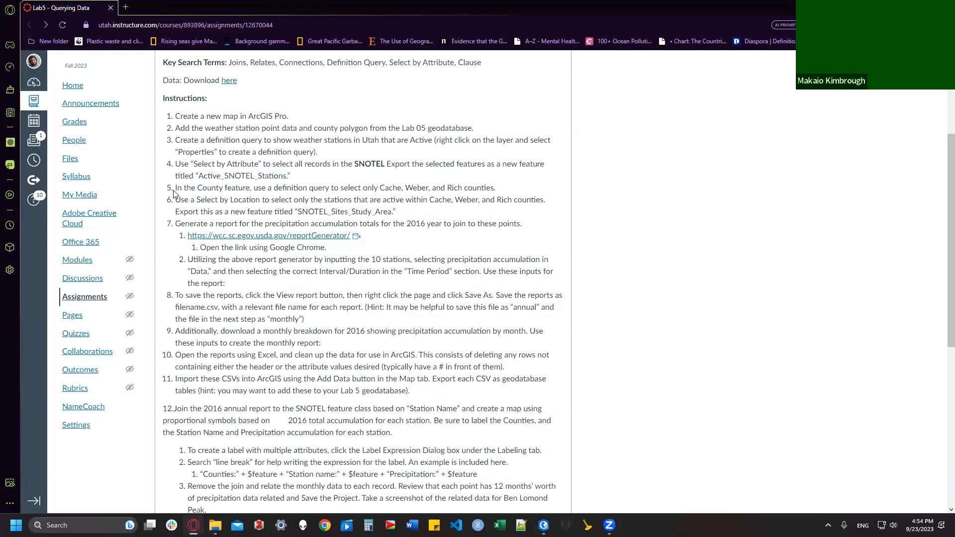
drag(174, 190, 508, 193)
click(324, 201)
drag(271, 191, 496, 191)
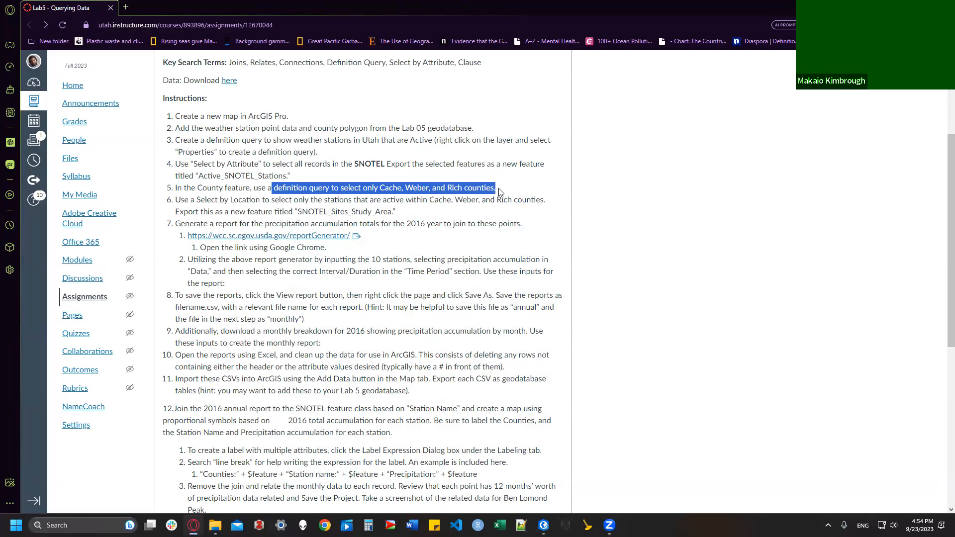
click(501, 194)
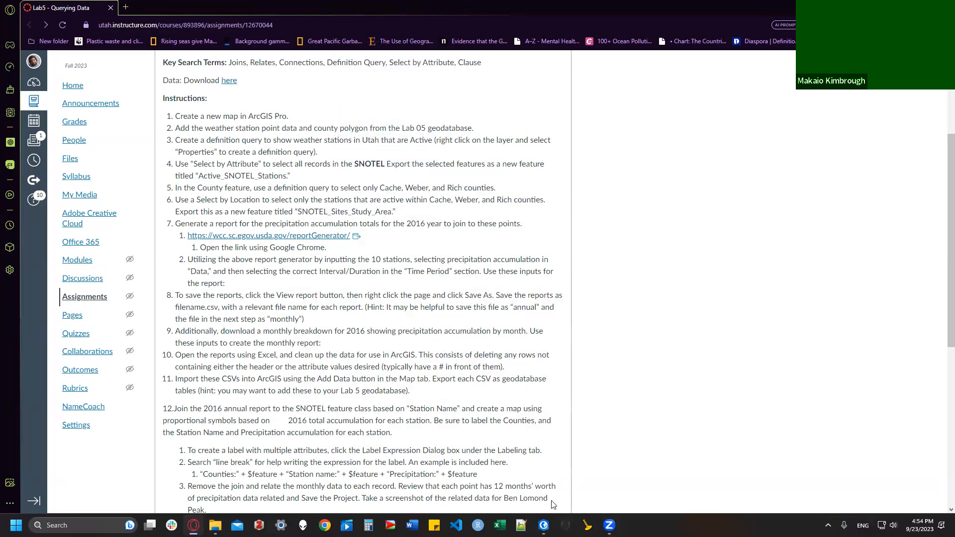
click(543, 525)
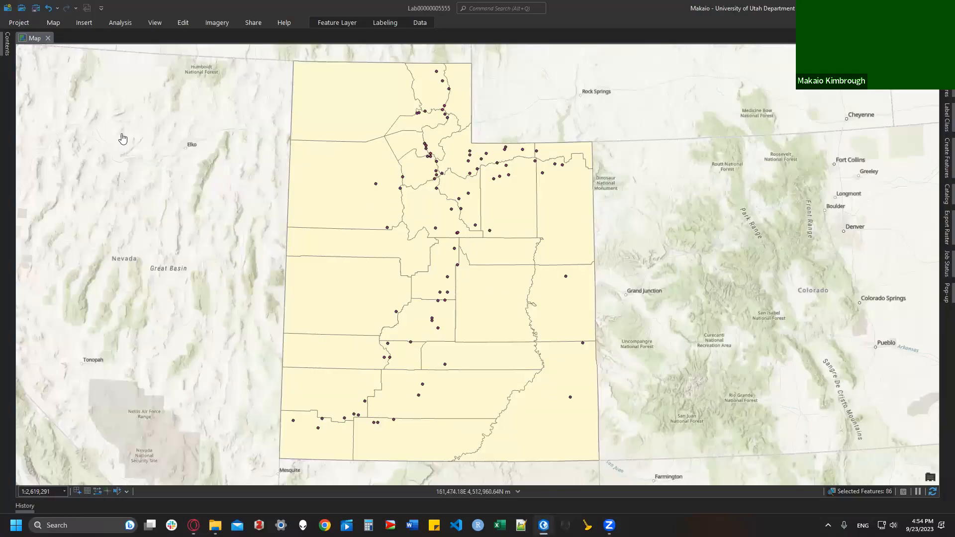
Step: Start a Counties definition query on the NAME field using 'includes the value(s)'
click(8, 45)
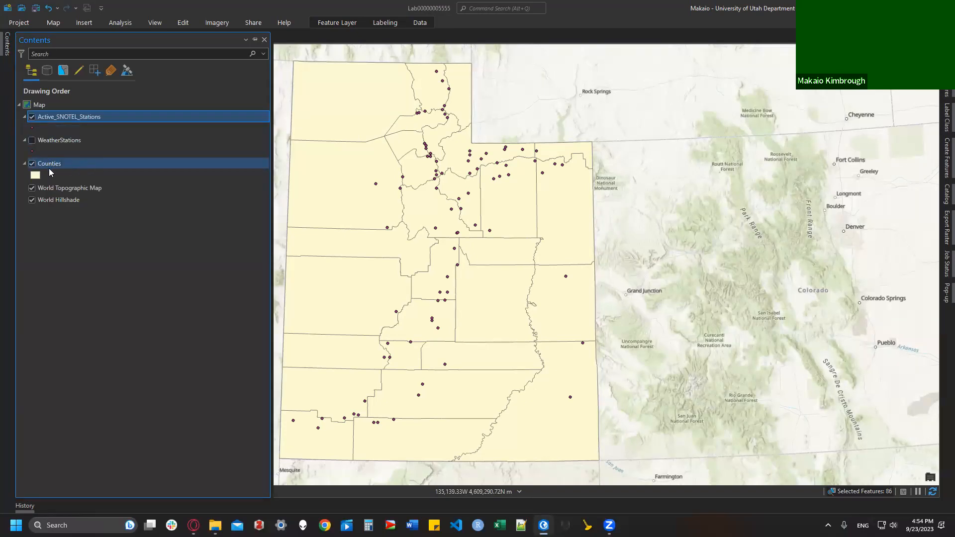
right_click(50, 164)
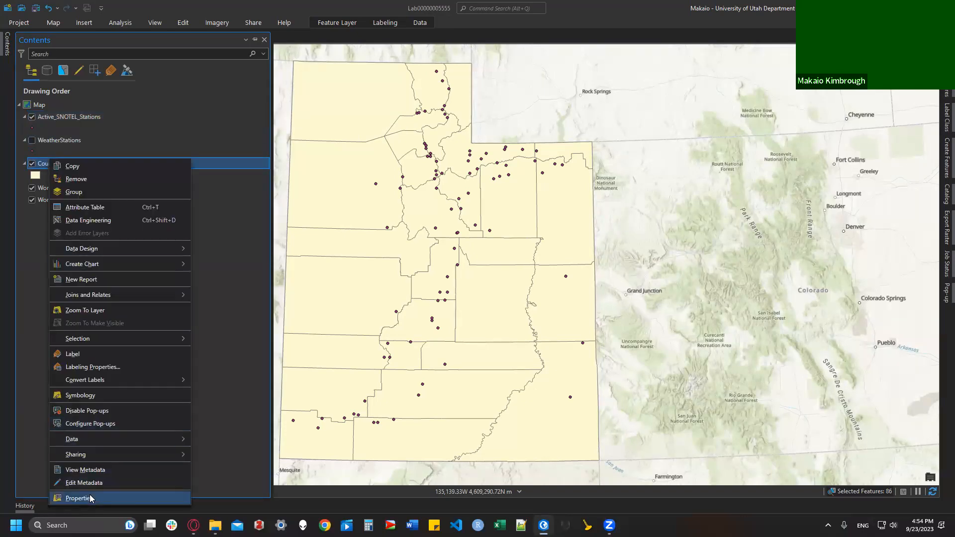
click(79, 498)
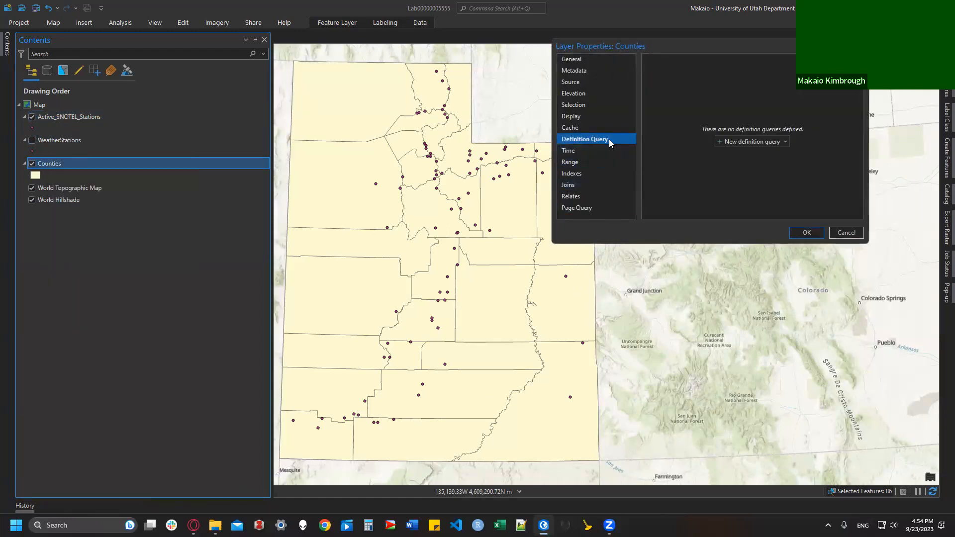
click(749, 143)
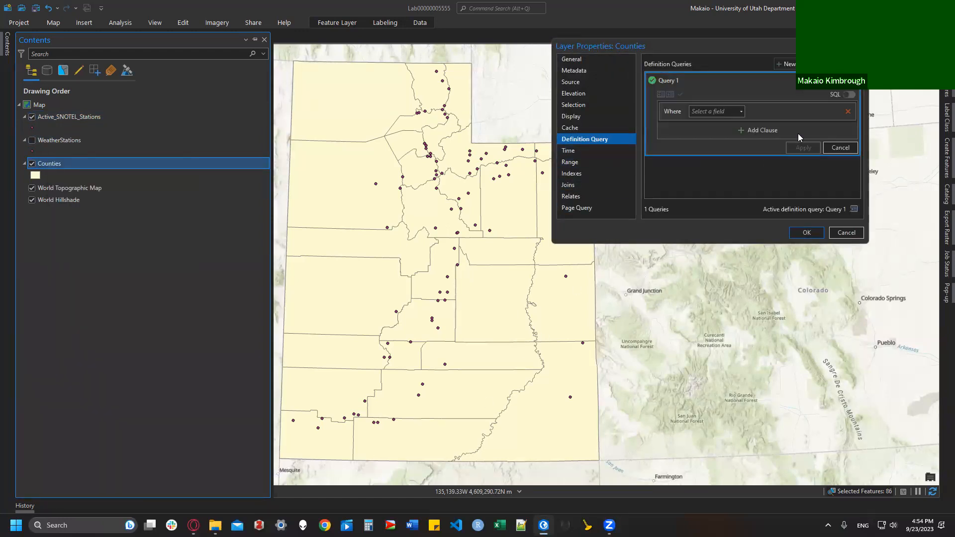
click(704, 112)
click(735, 164)
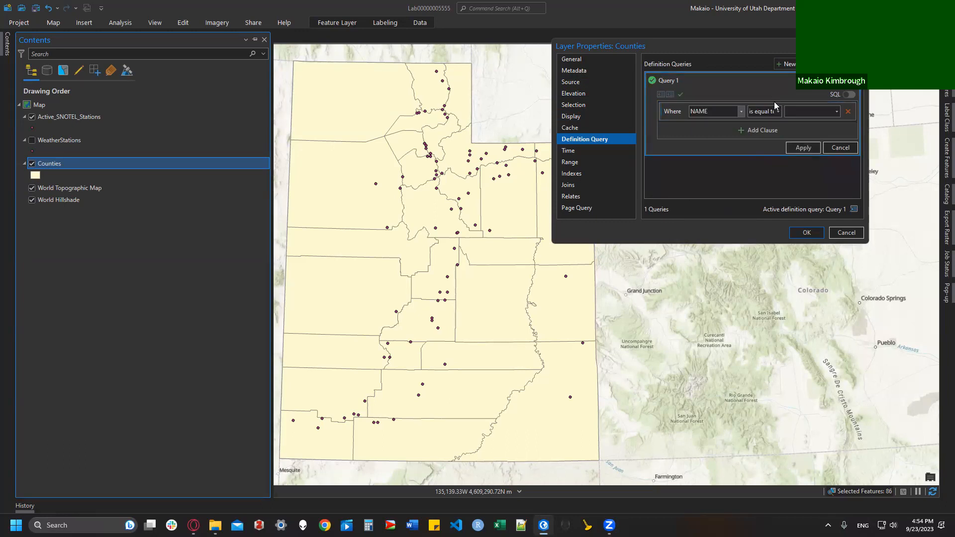
click(777, 112)
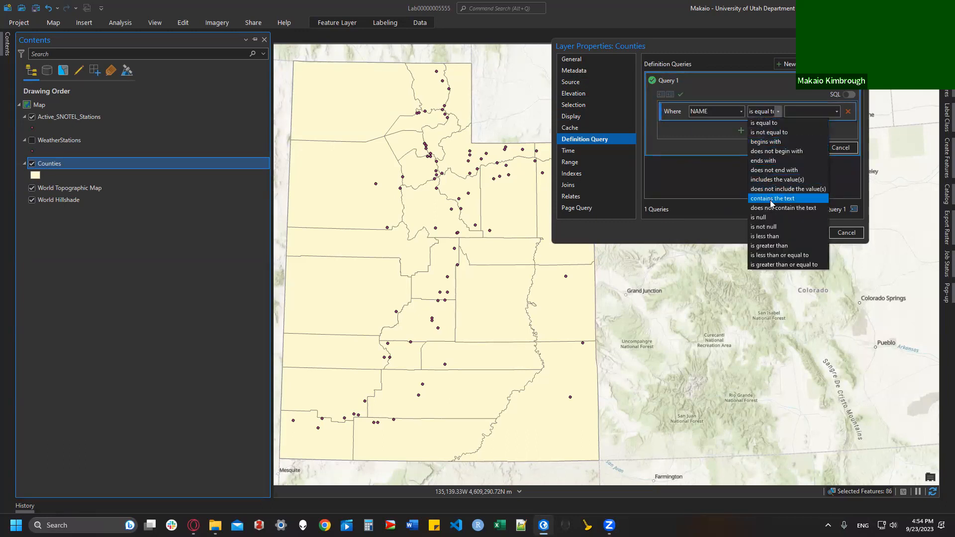
click(777, 180)
Step: Include CACHE, RICH and WEBER as the county names and apply the query
click(836, 112)
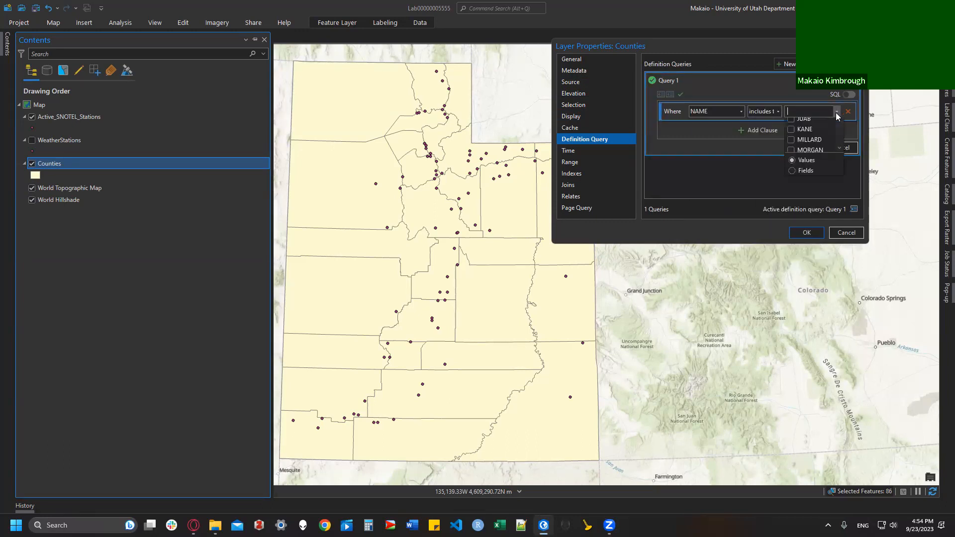
click(808, 145)
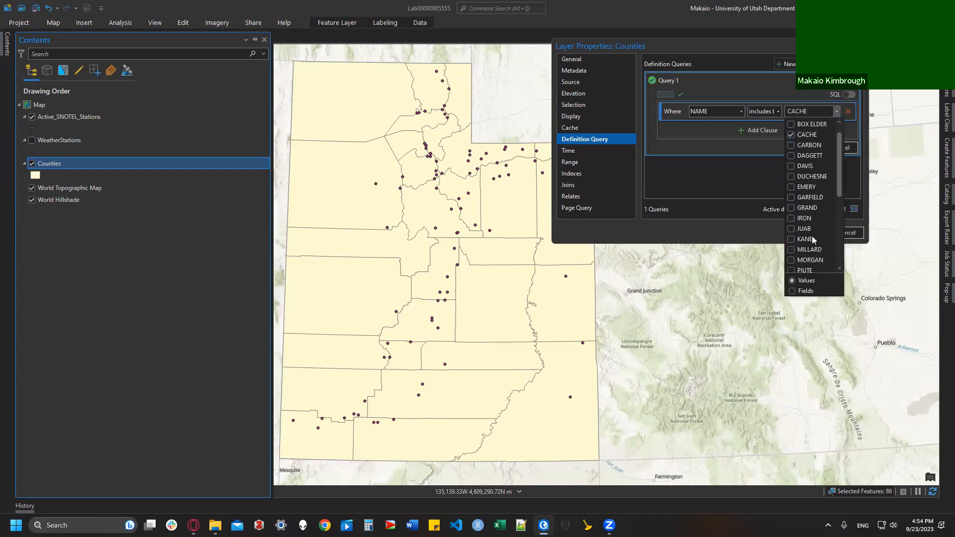
scroll(811, 234, down, 5)
click(791, 135)
click(801, 260)
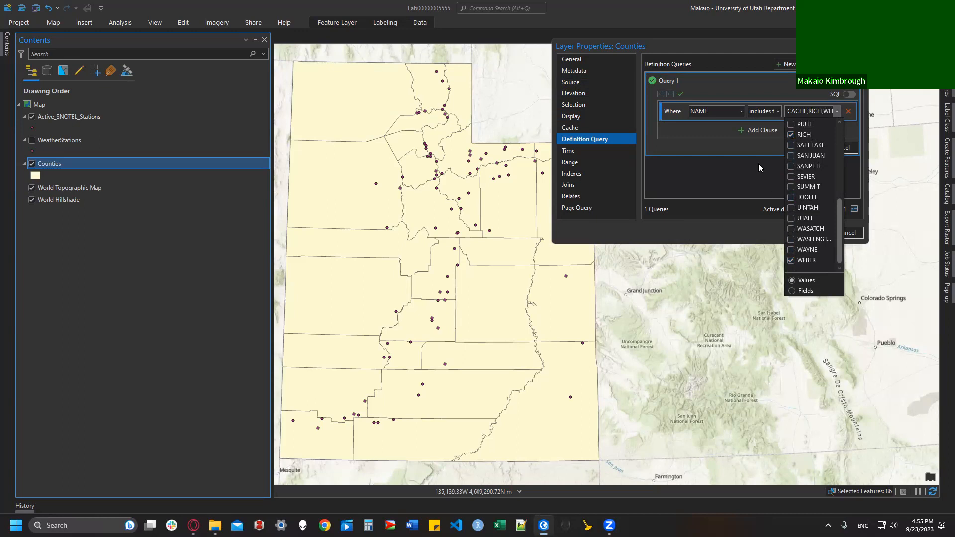
click(754, 147)
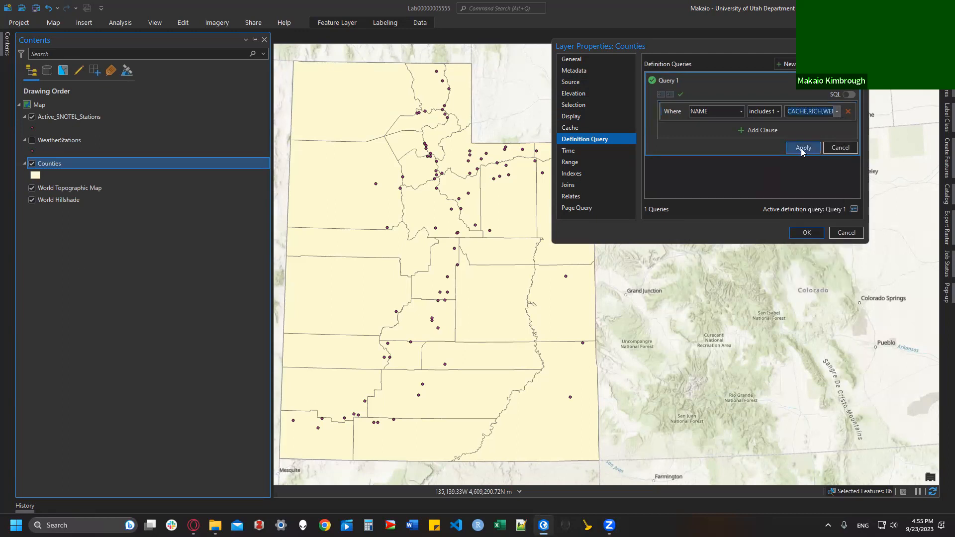
click(803, 152)
click(802, 232)
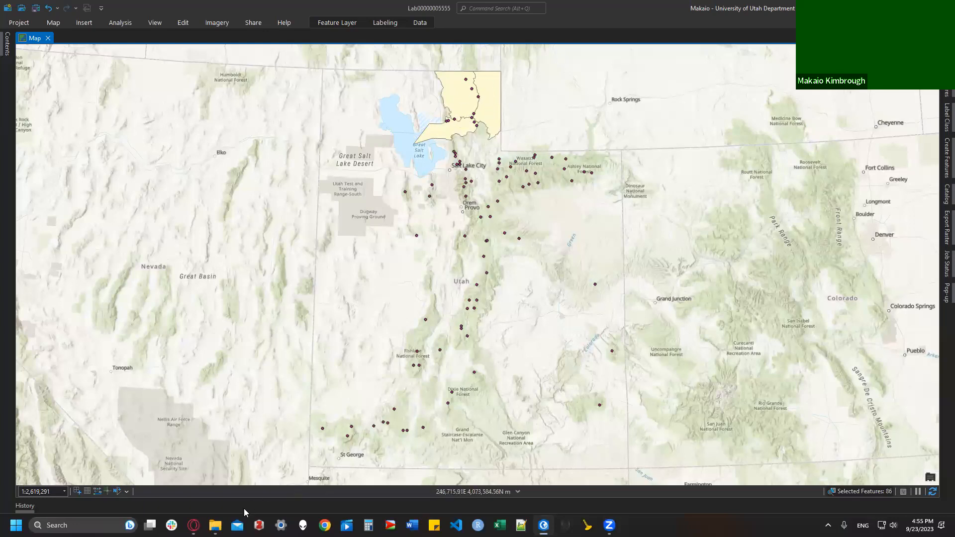
click(193, 525)
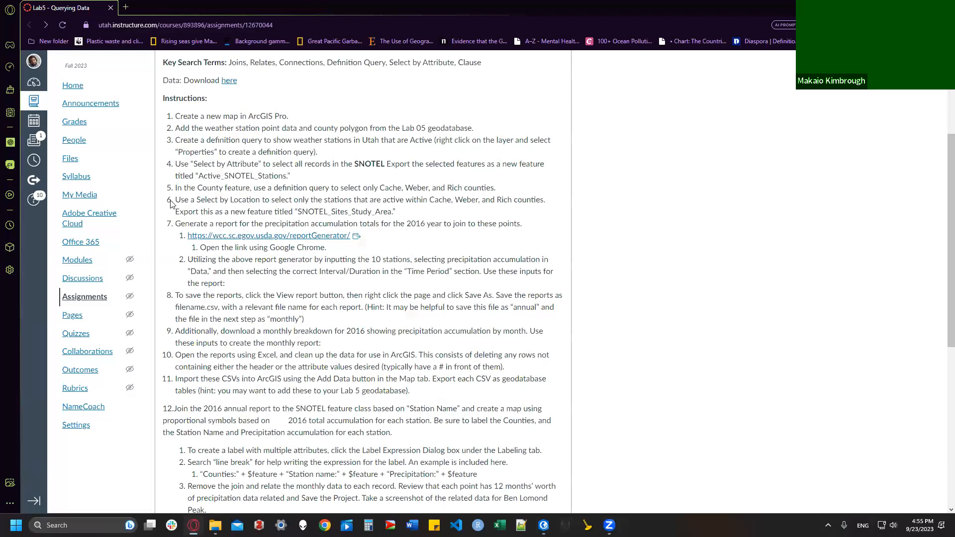
drag(172, 201, 409, 215)
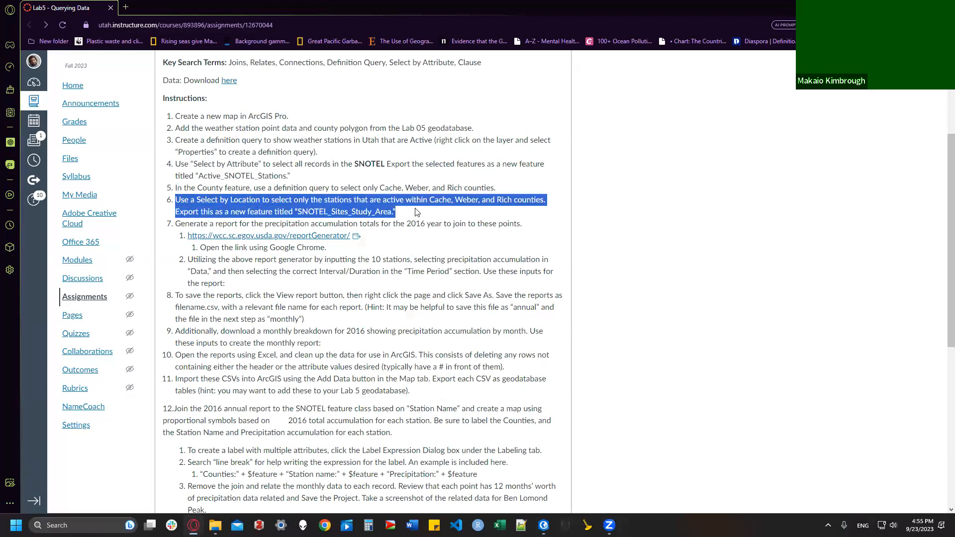
click(417, 211)
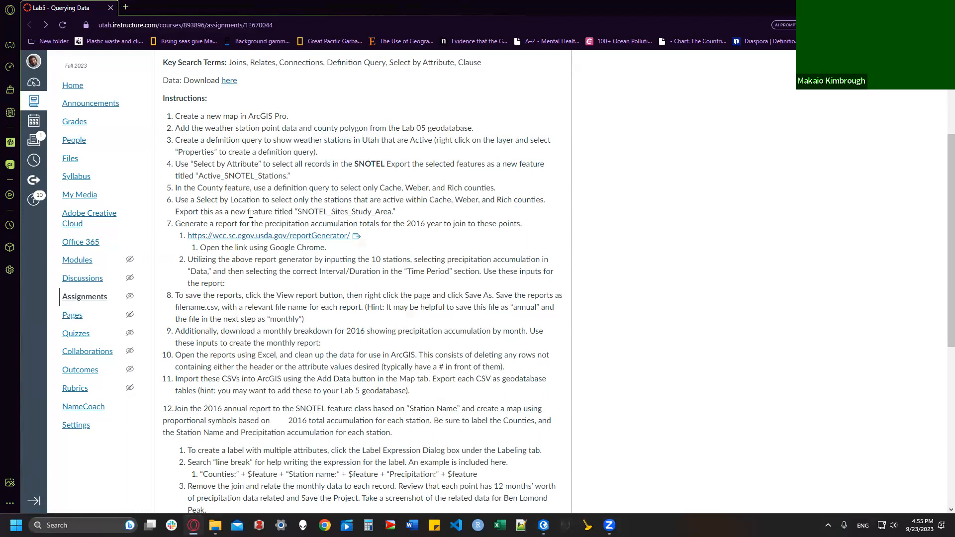
drag(300, 213, 392, 213)
click(317, 211)
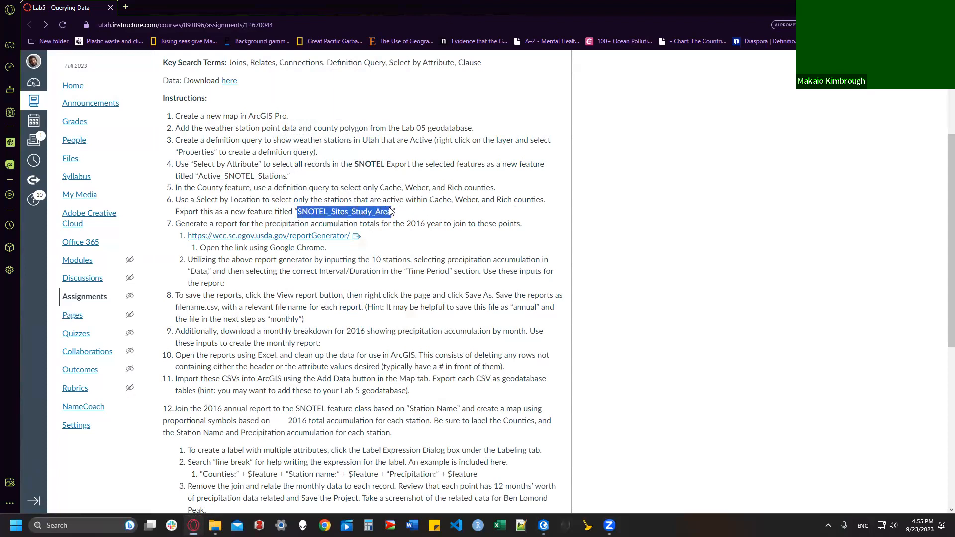
click(448, 212)
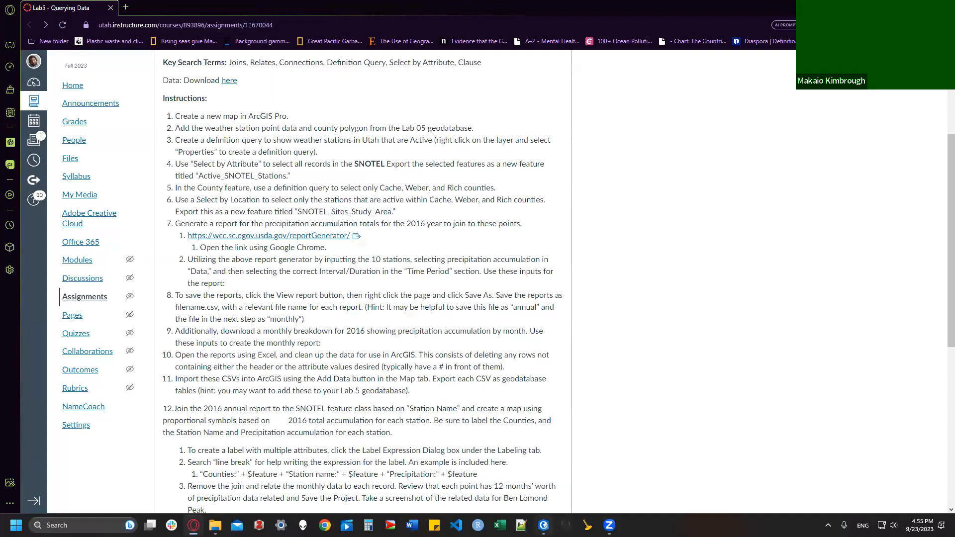
key(alt+Tab)
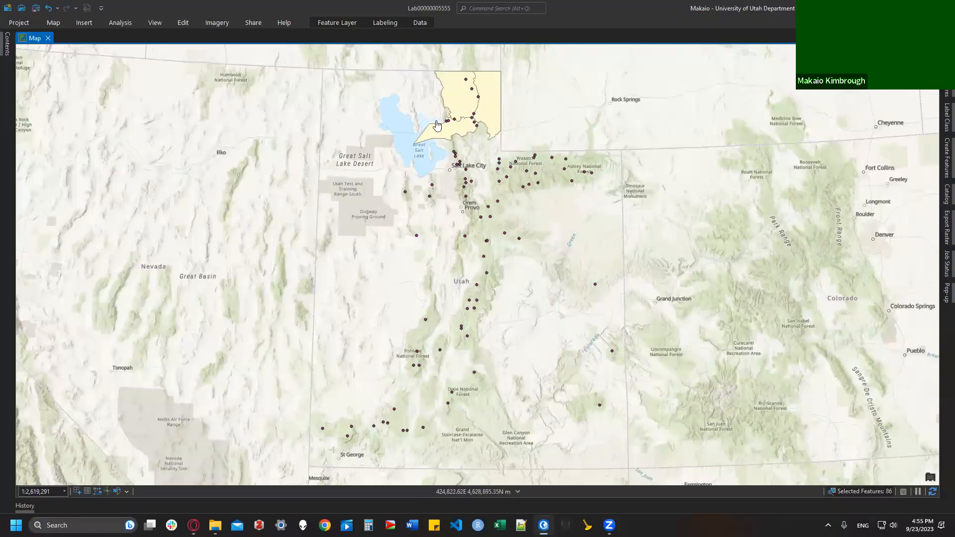
Step: Run Select By Location on Active_SNOTEL_Stations intersecting the filtered Counties layer
click(51, 24)
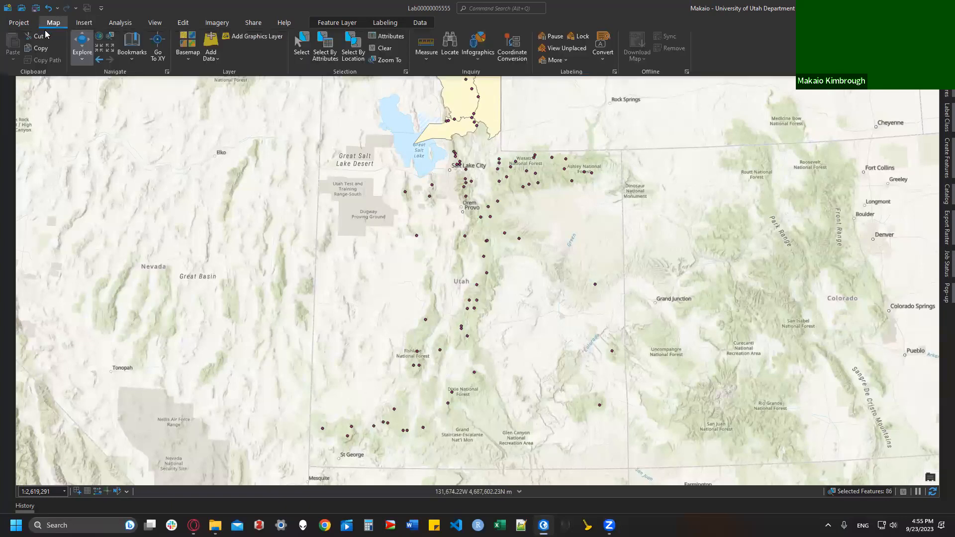
click(347, 43)
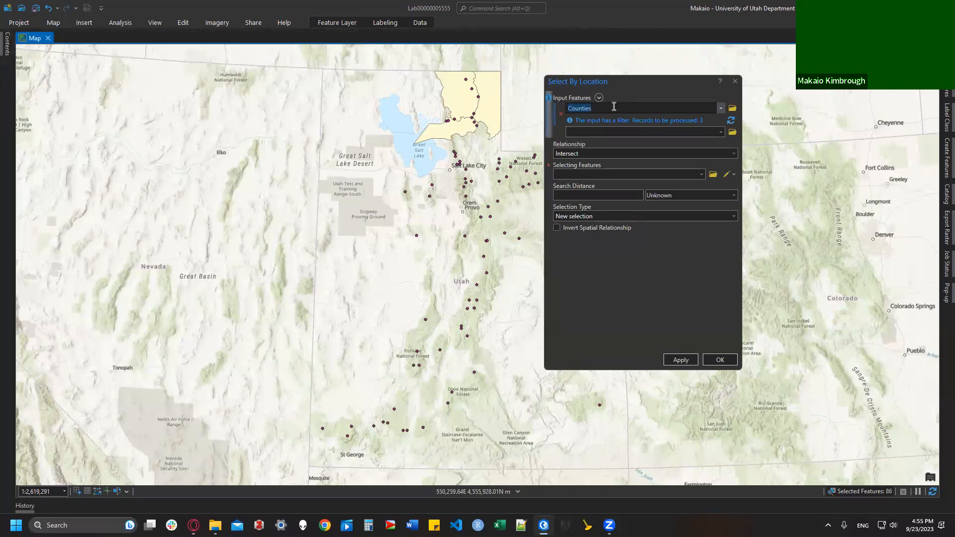
click(719, 108)
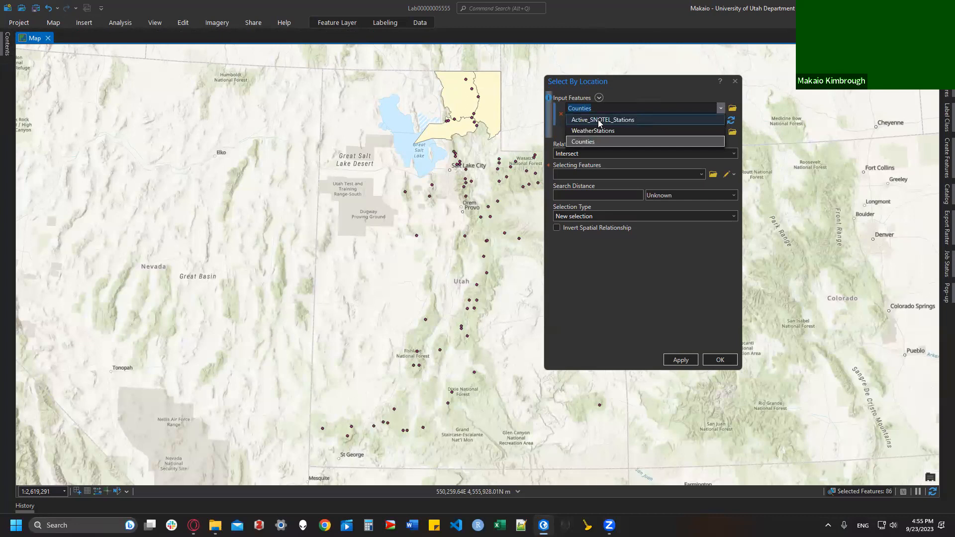
click(616, 120)
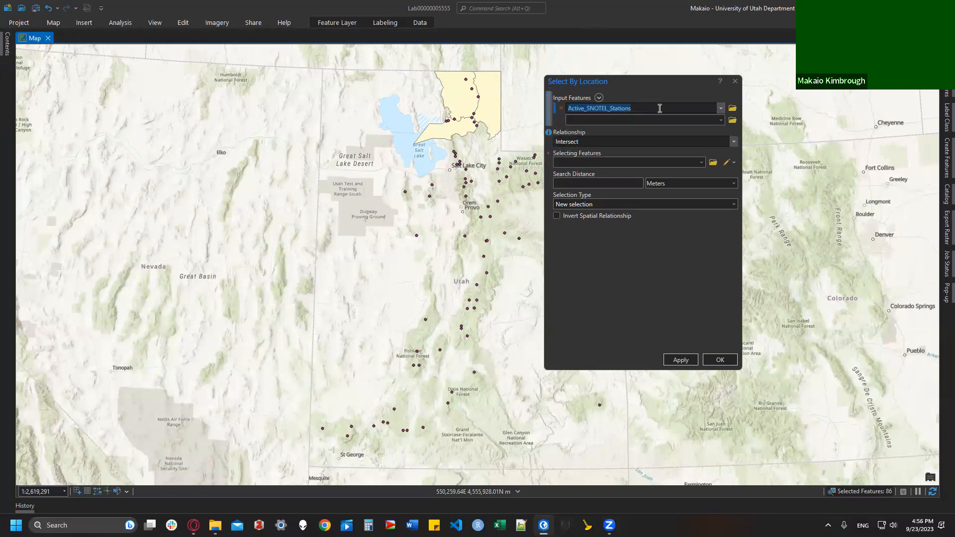
click(701, 163)
click(646, 187)
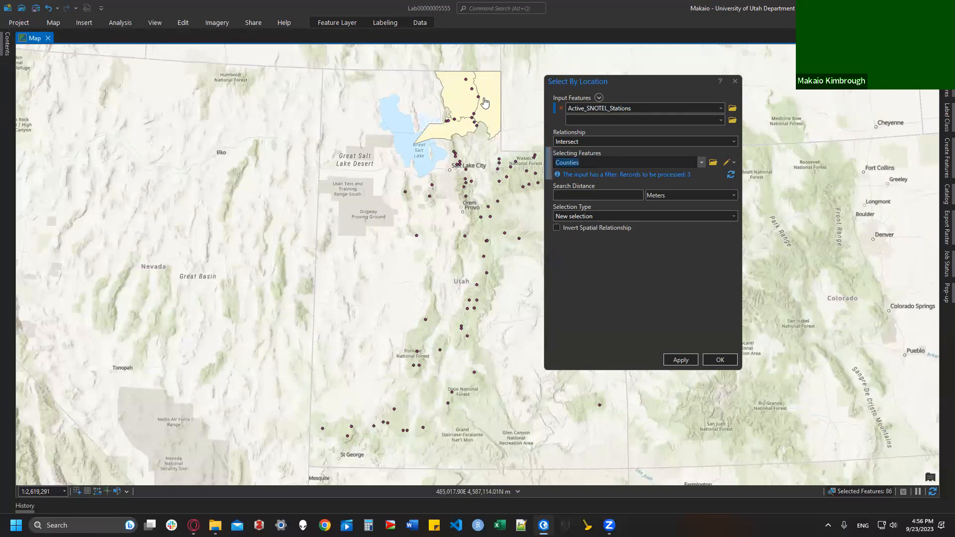
click(593, 268)
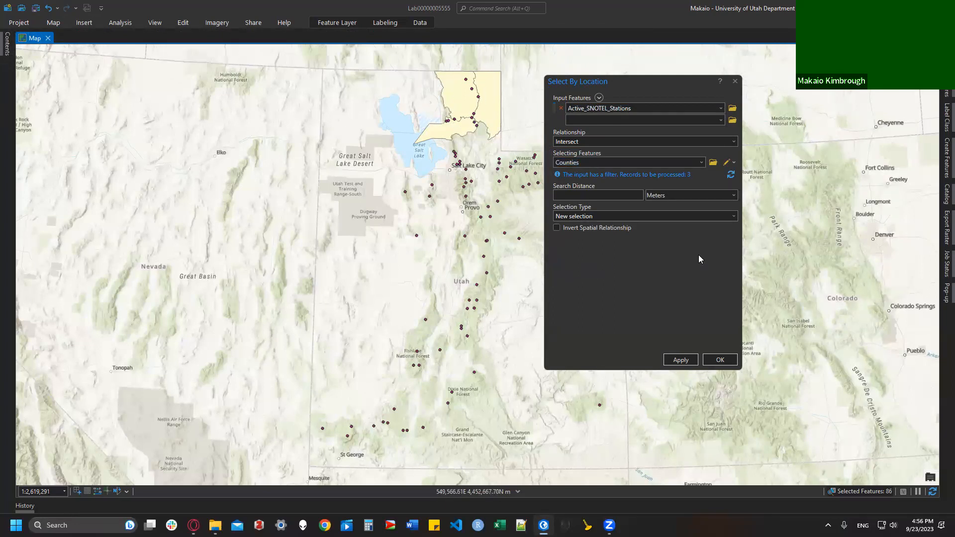
click(714, 359)
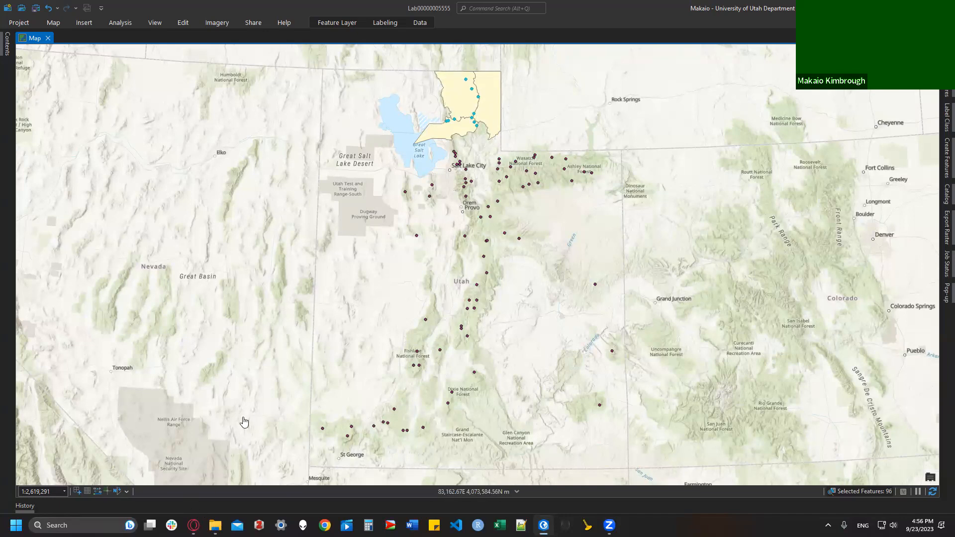
Step: Export the selected Active_SNOTEL_Stations features as SNOTEL_Sites_Study_Area, hide the source layer, and view the lab instructions
click(6, 44)
click(69, 117)
right_click(76, 119)
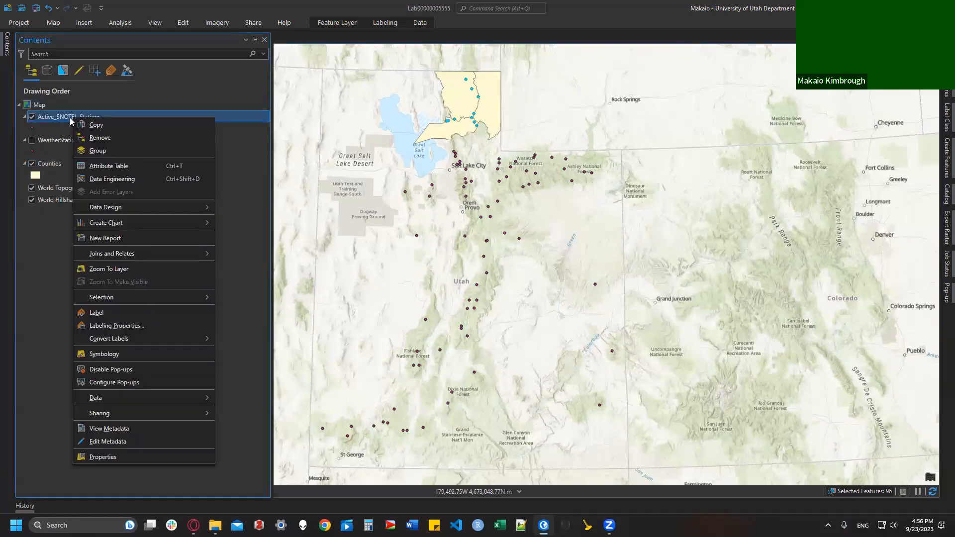
mouse_move(101, 397)
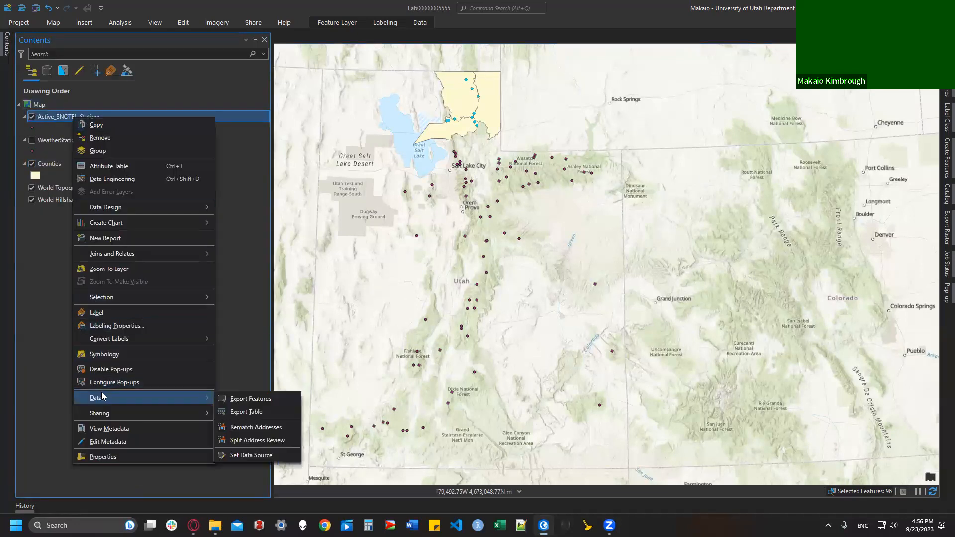
click(250, 400)
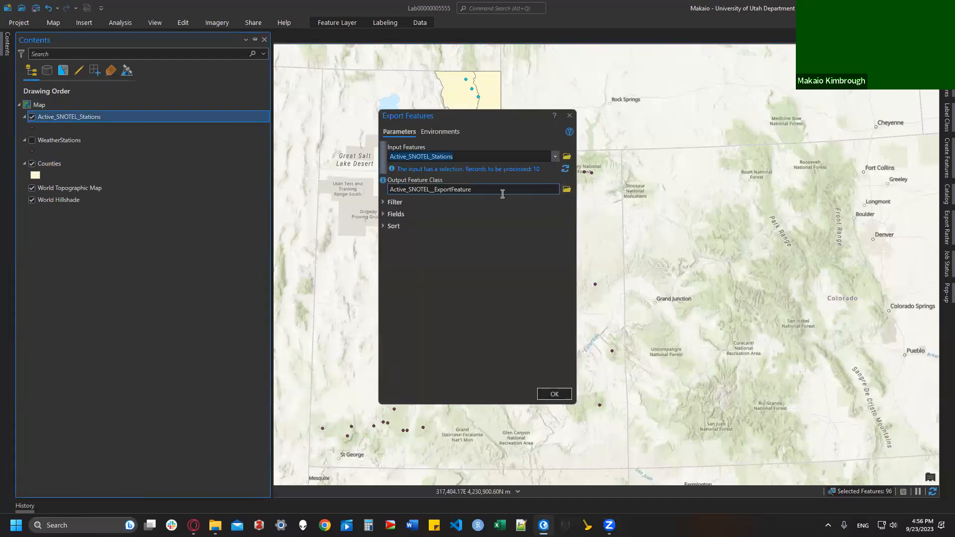
click(567, 190)
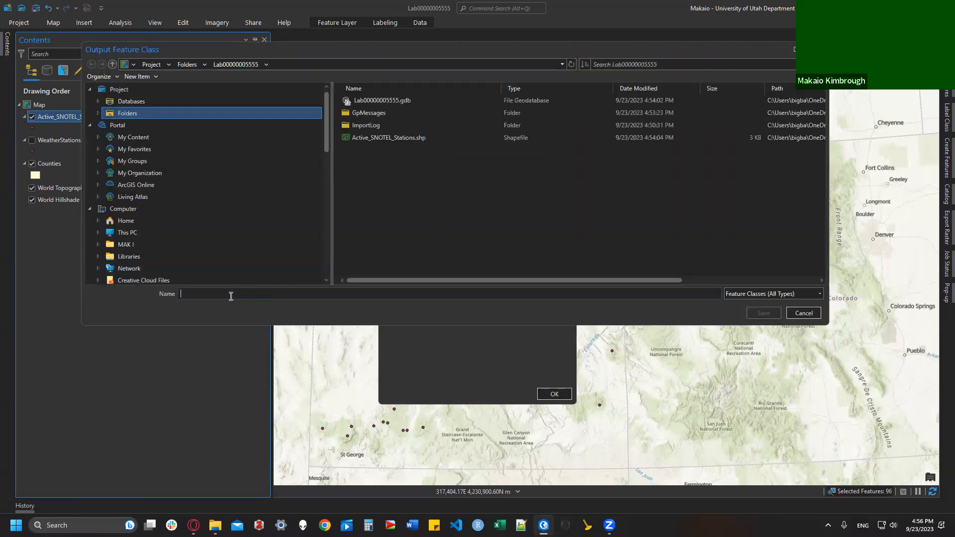
text(SNOTEL_Sites_Study_Area)
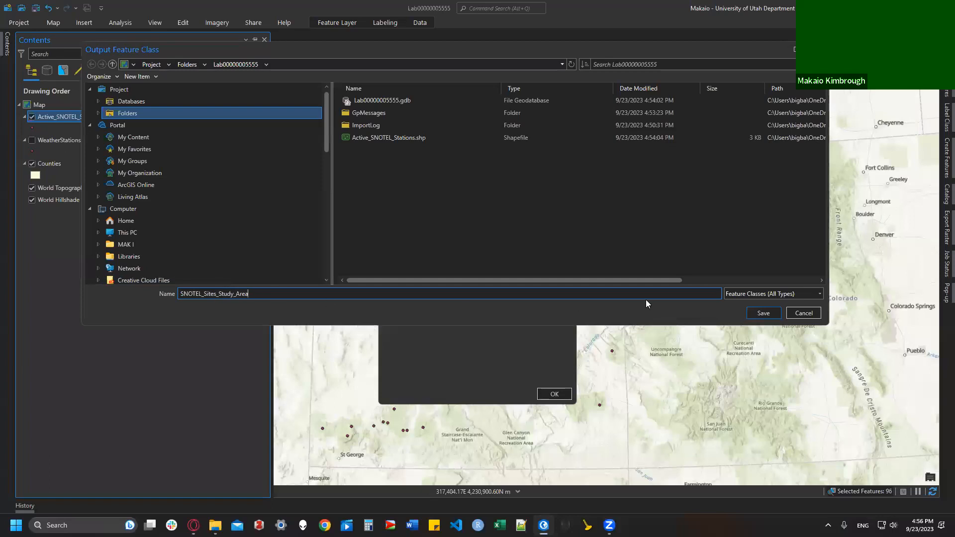
click(764, 313)
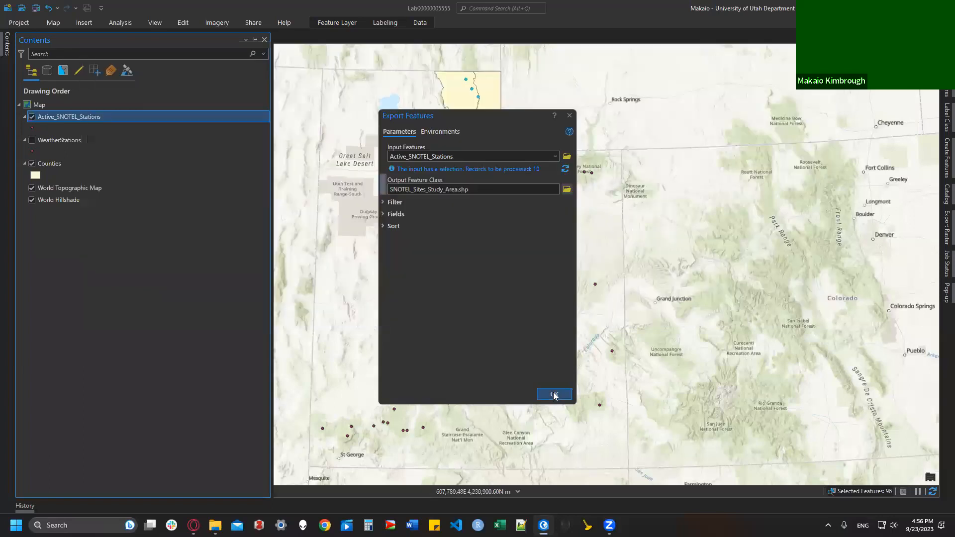
click(554, 394)
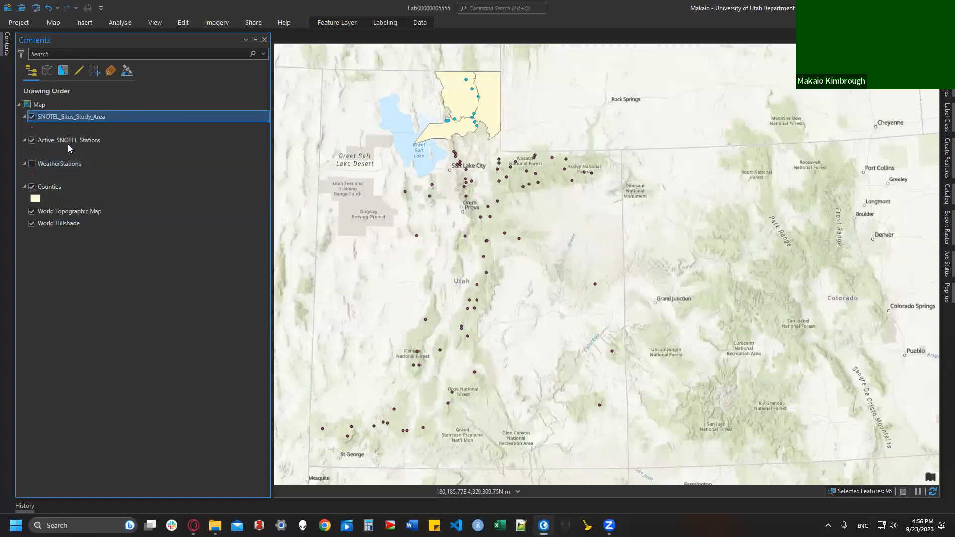
click(33, 142)
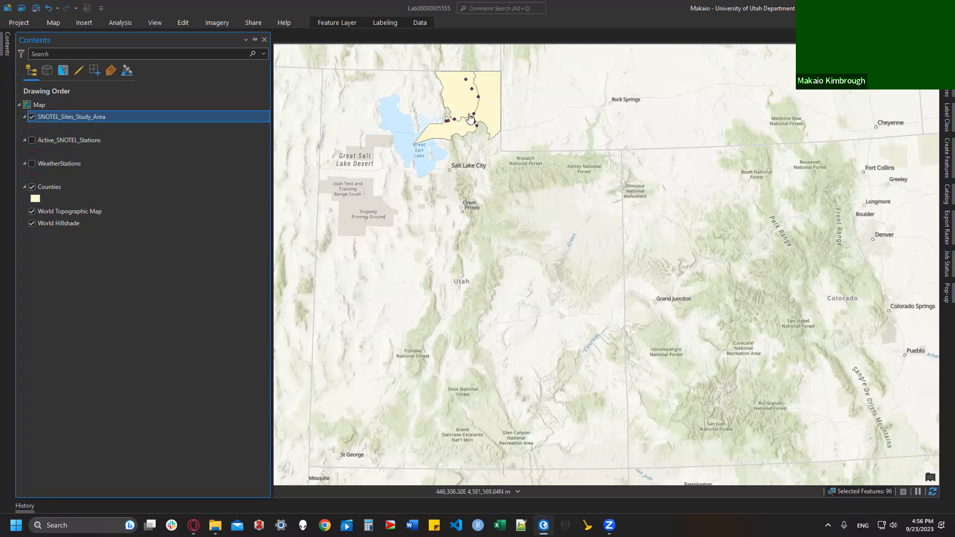
click(194, 525)
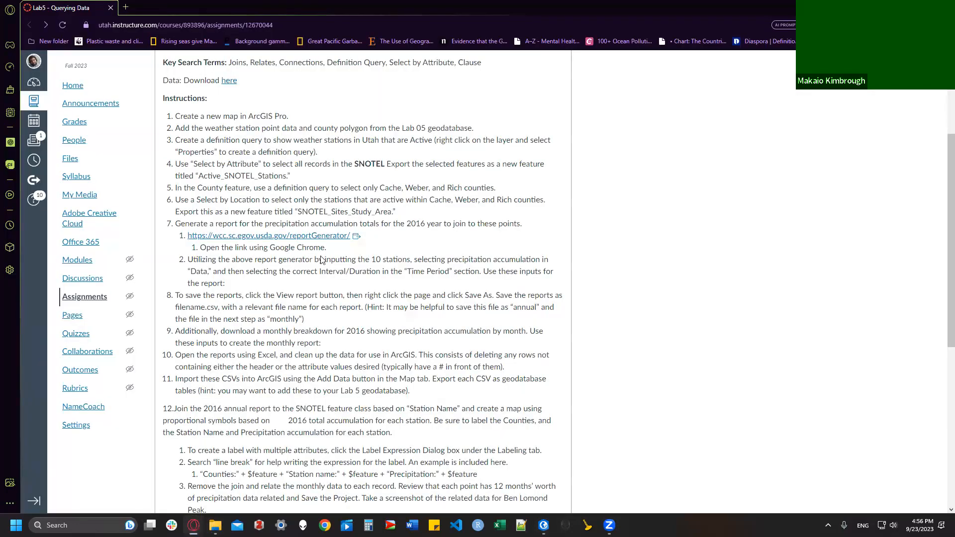
Step: Read through step 7 of the Lab 5 instructions and scroll further down the page
drag(176, 223, 518, 222)
click(524, 221)
triple_click(525, 224)
click(534, 224)
triple_click(538, 228)
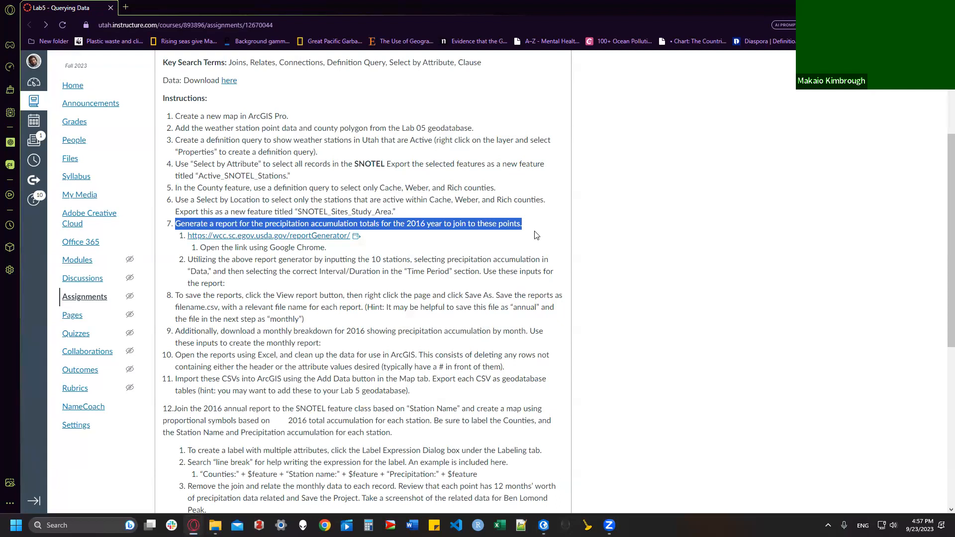
click(448, 244)
scroll(453, 302, down, 2)
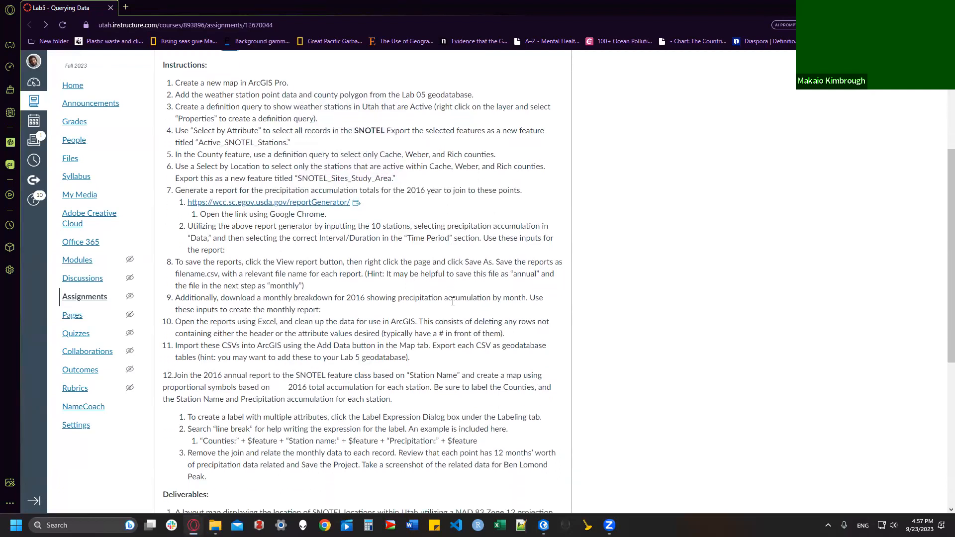
scroll(452, 302, down, 1)
scroll(450, 301, down, 2)
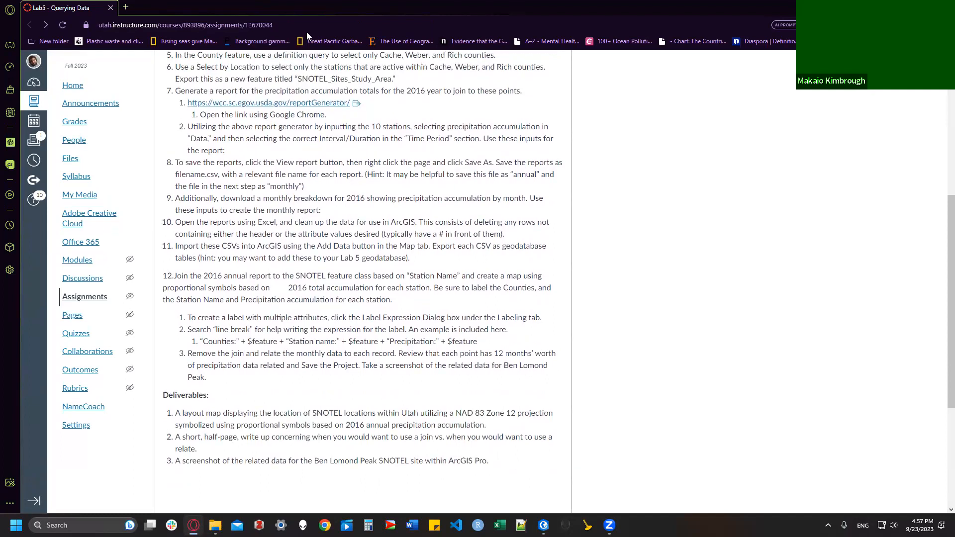
Step: Snap the browser to the left half and ArcGIS Pro to the right half
key(super+Left)
click(701, 138)
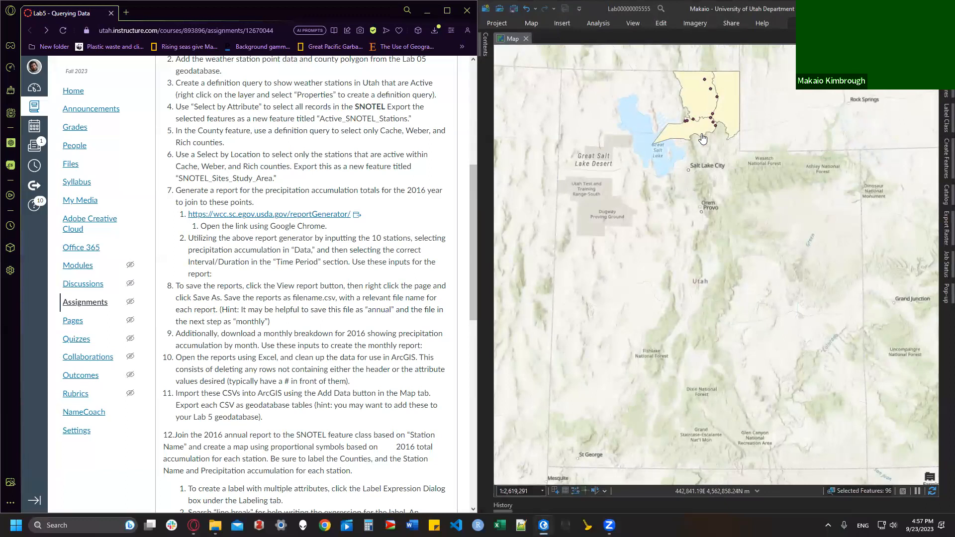
scroll(288, 159, down, 3)
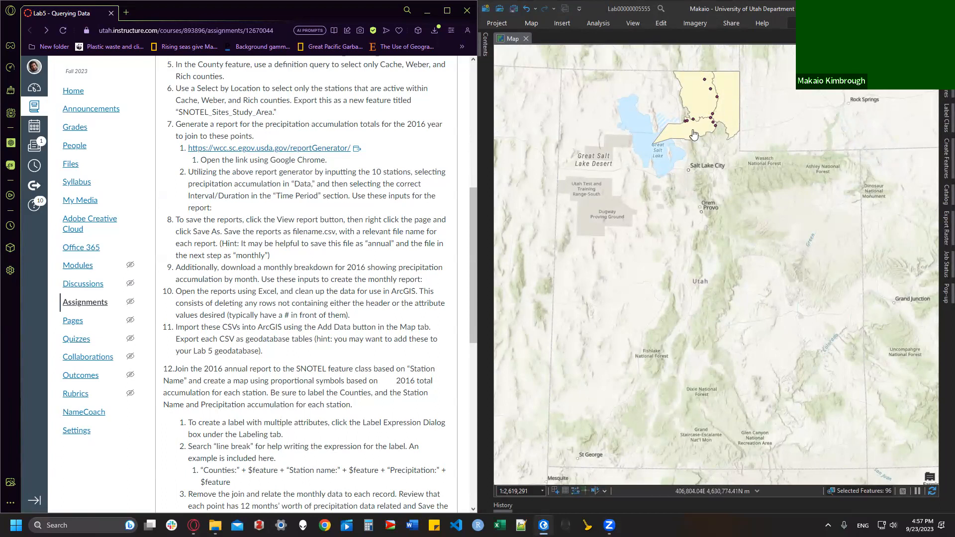
click(487, 45)
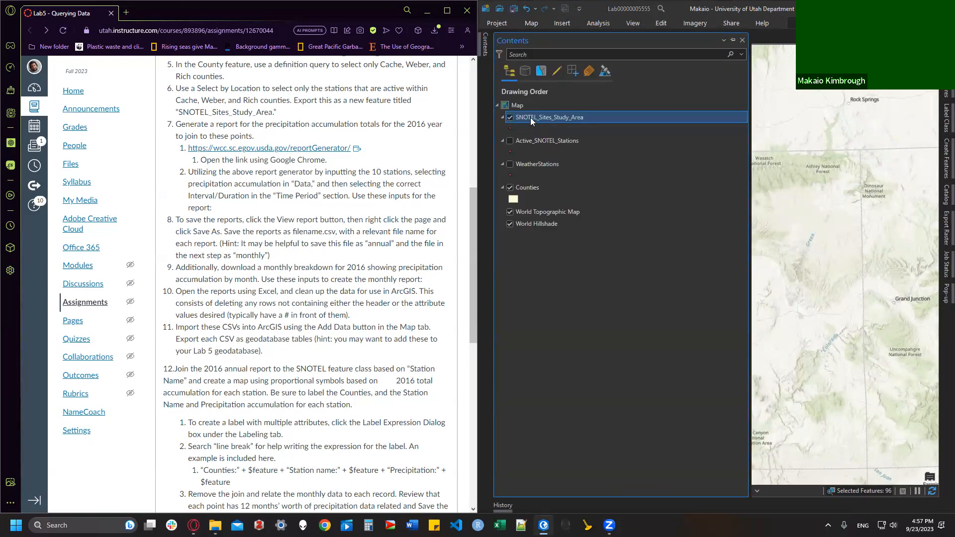
Step: Open the SNOTEL_Sites_Study_Area attribute table showing its 10 stations, Horse Ridge to Tony Grove Lake
right_click(574, 116)
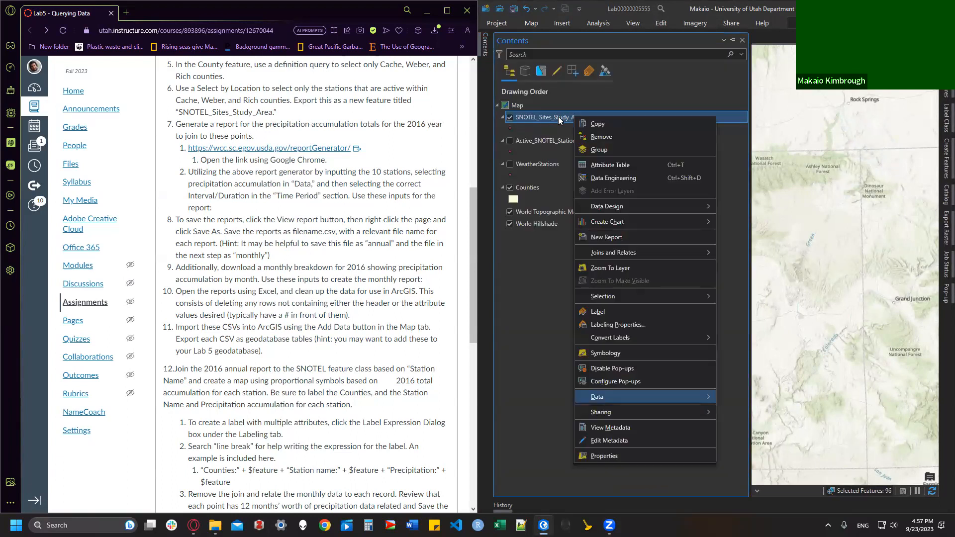
click(616, 165)
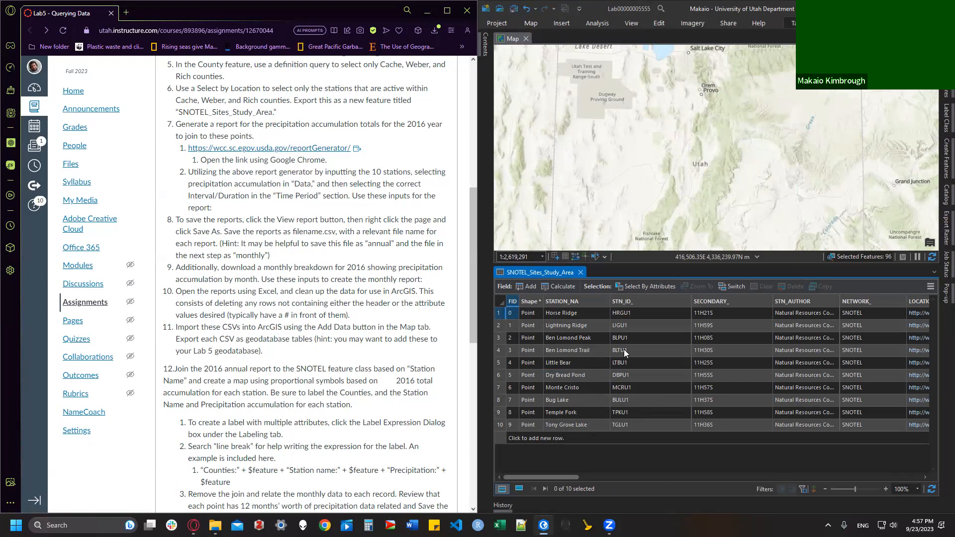
Step: Open the NWCC report generator and add Horse Ridge as the first selected station
click(292, 153)
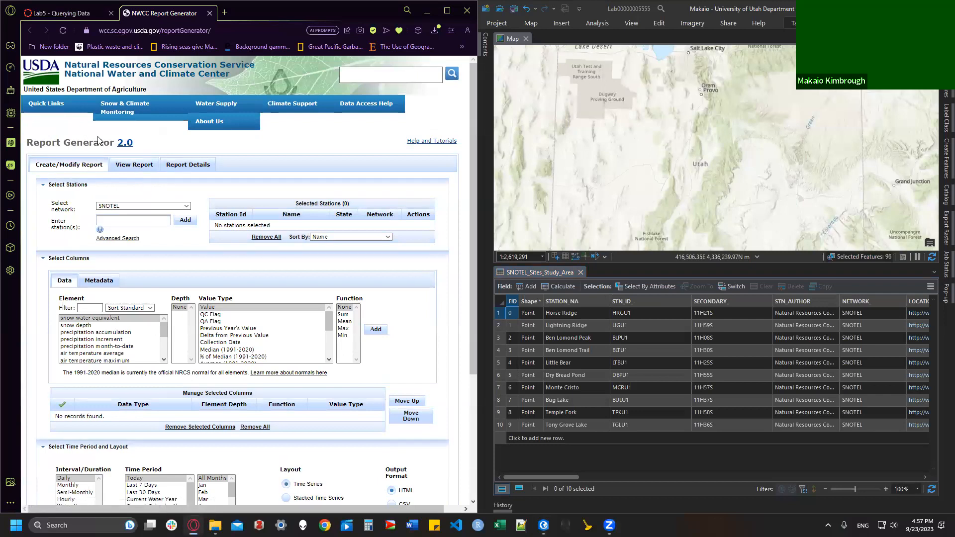
scroll(112, 154, down, 1)
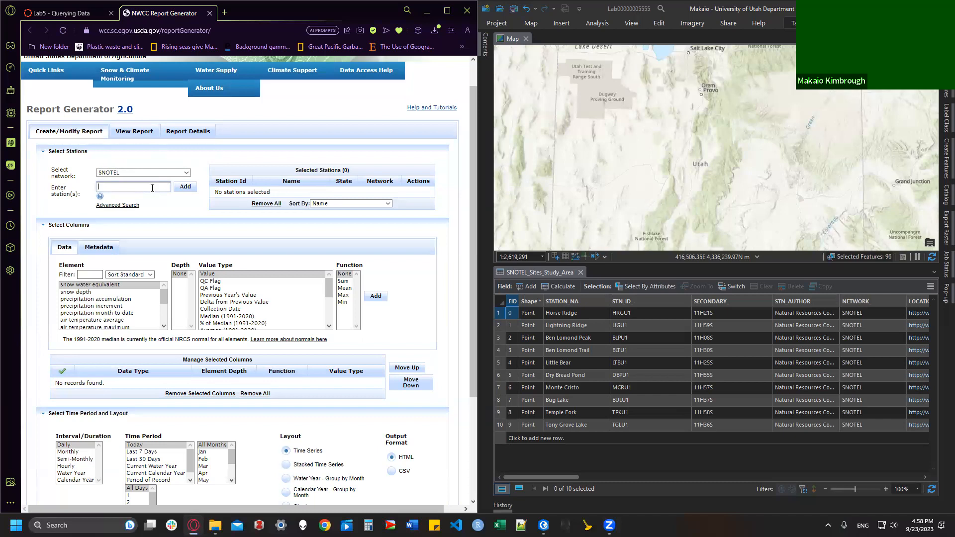
text(s)
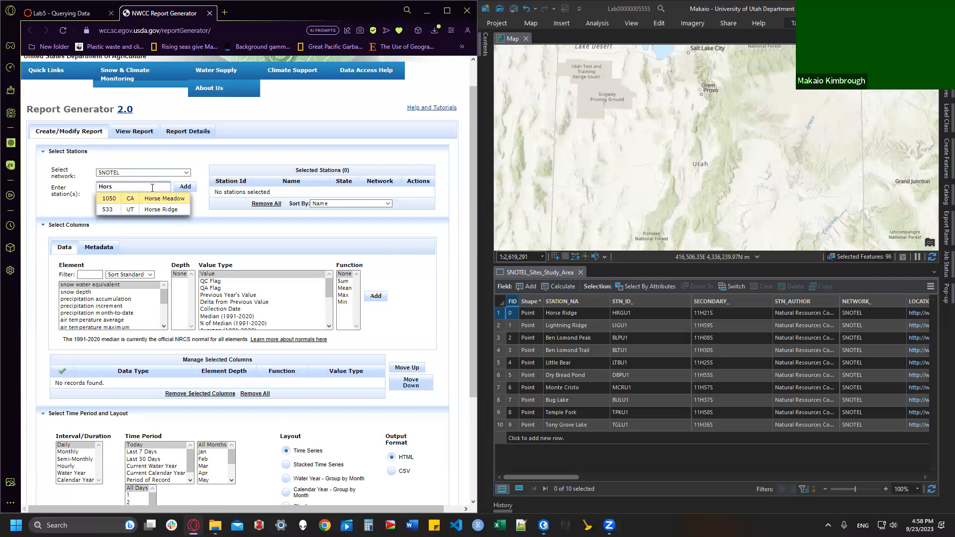
key(Down)
key(Up)
key(Down)
key(Up)
key(Down)
key(Up)
key(Down)
key(Up)
key(Down)
key(Up)
key(Down)
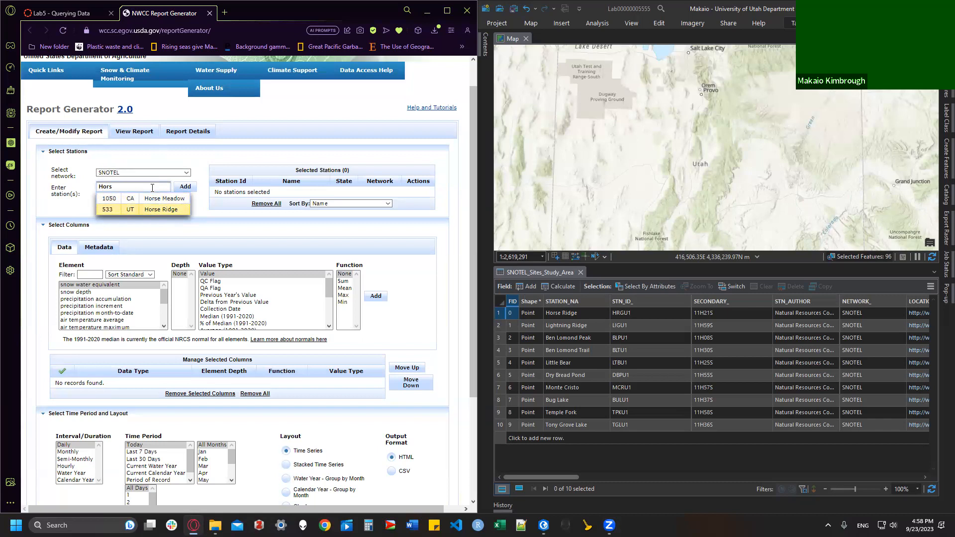
key(Return)
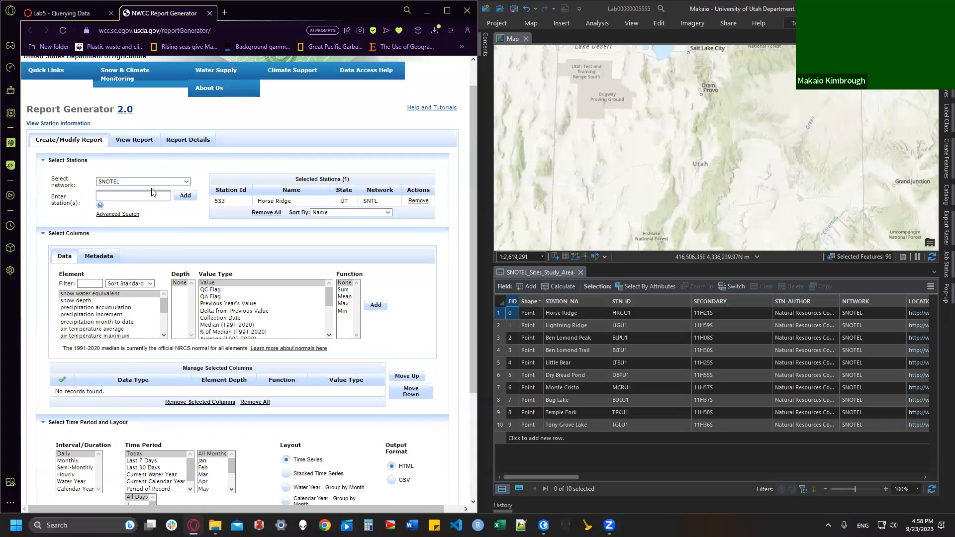
drag(254, 201, 293, 211)
click(296, 206)
Step: Add Lightning Ridge, Ben Lomond Peak, Ben Lomond Trail, Little Bear, Dry Bread Pond, Monte Cristo, Bug Lake and Temple Fork
click(150, 212)
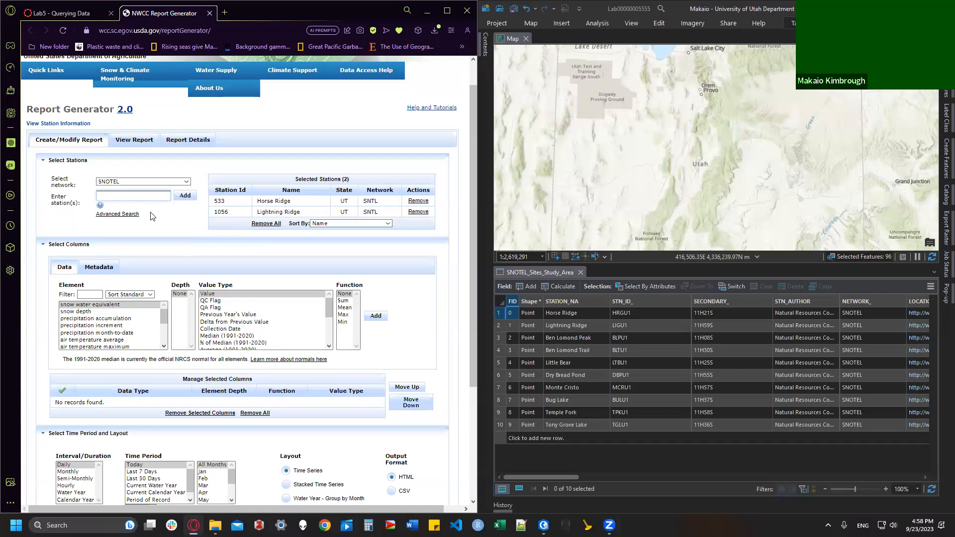
text(Ben Lo)
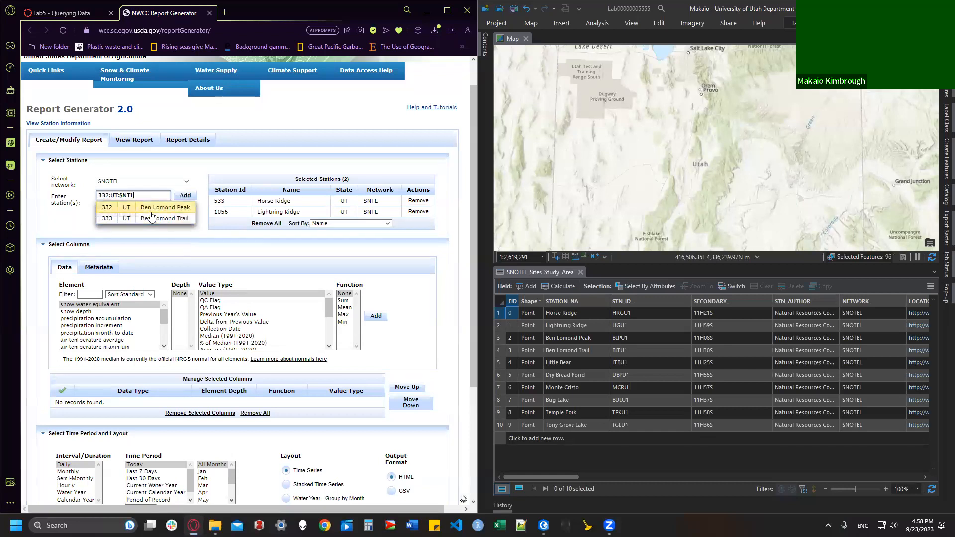
click(150, 215)
text(Ben Lomond)
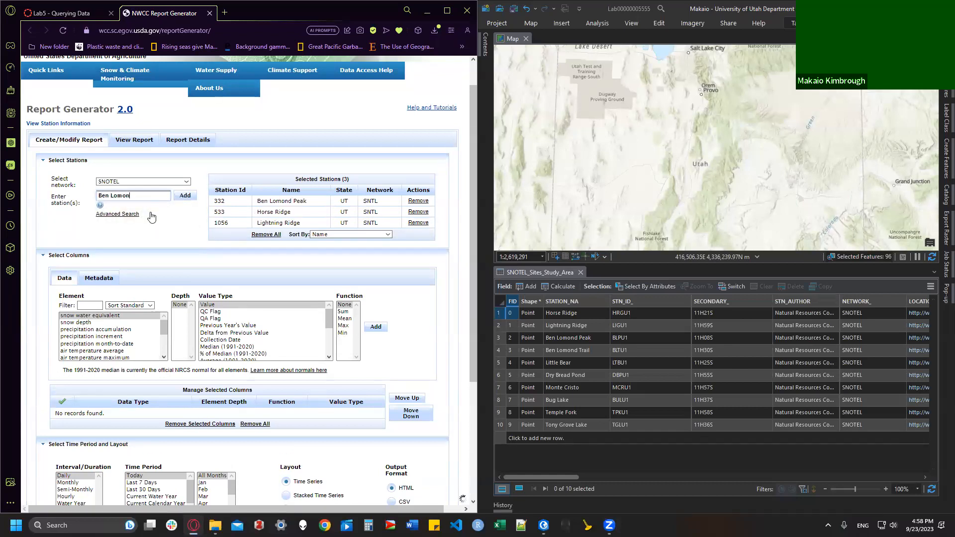
click(152, 215)
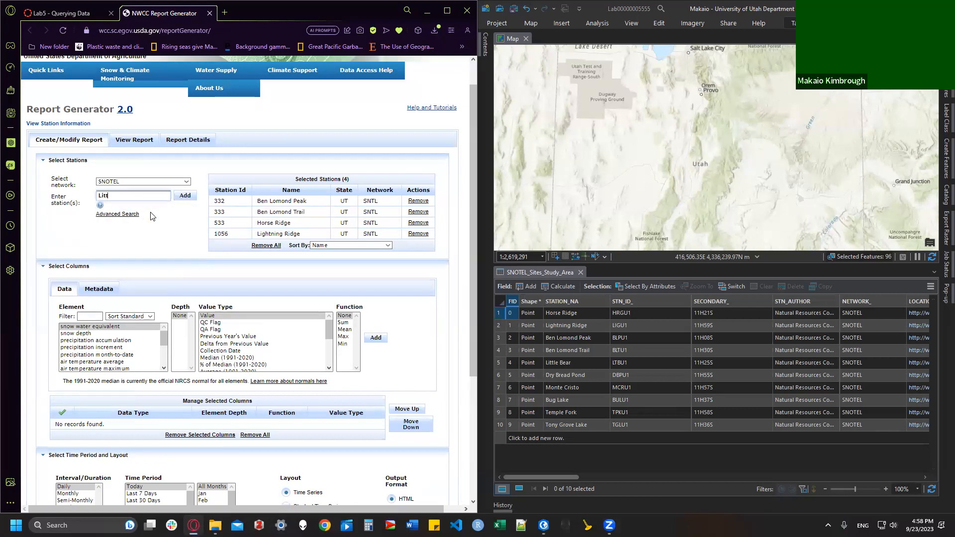
click(151, 213)
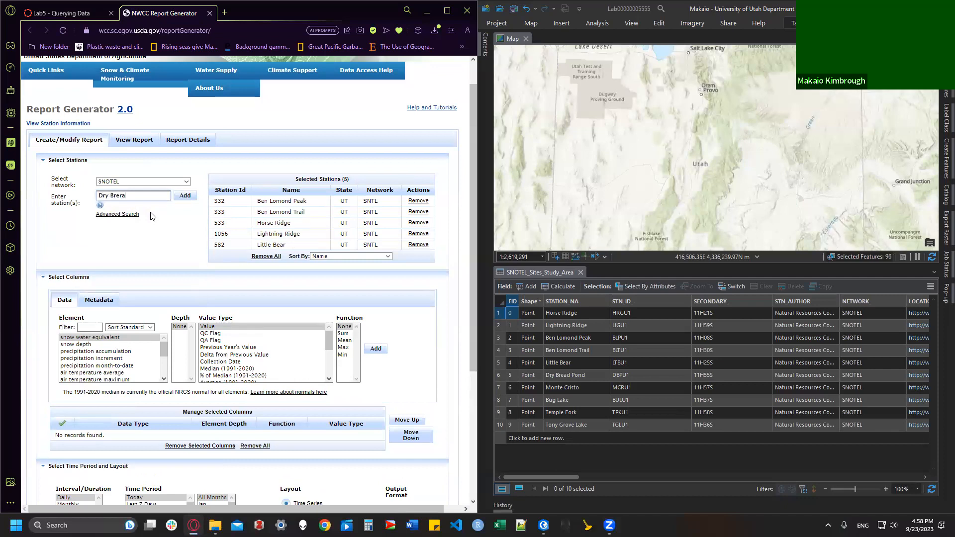
text(Dry Brea)
click(151, 213)
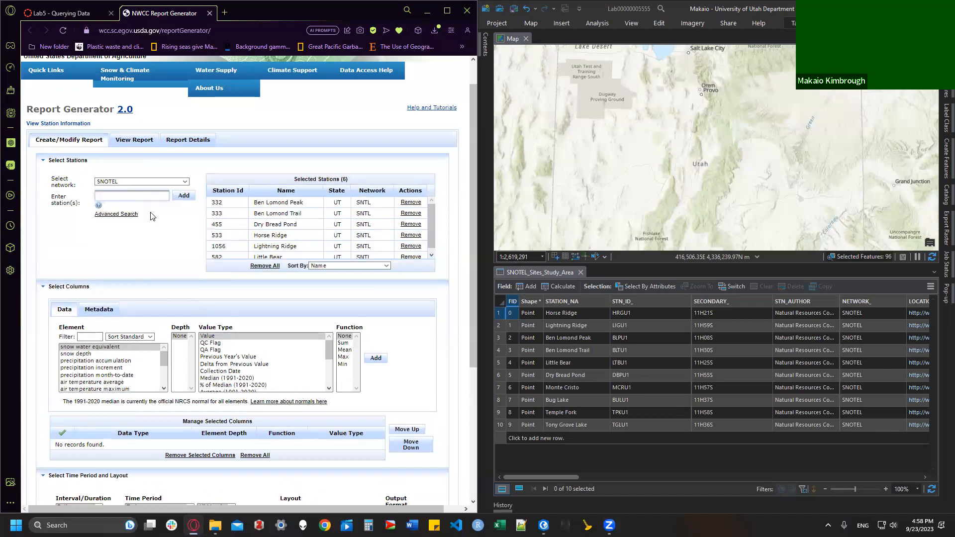
click(150, 212)
click(152, 214)
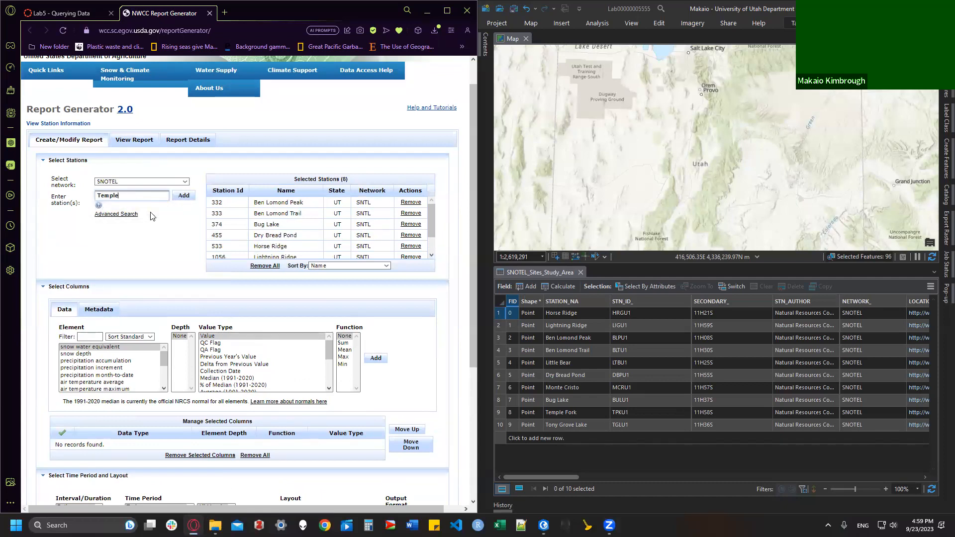
click(152, 214)
Step: Replace the wrongly added Tony Grove RS with Tony Grove Lake
click(152, 215)
scroll(326, 235, down, 2)
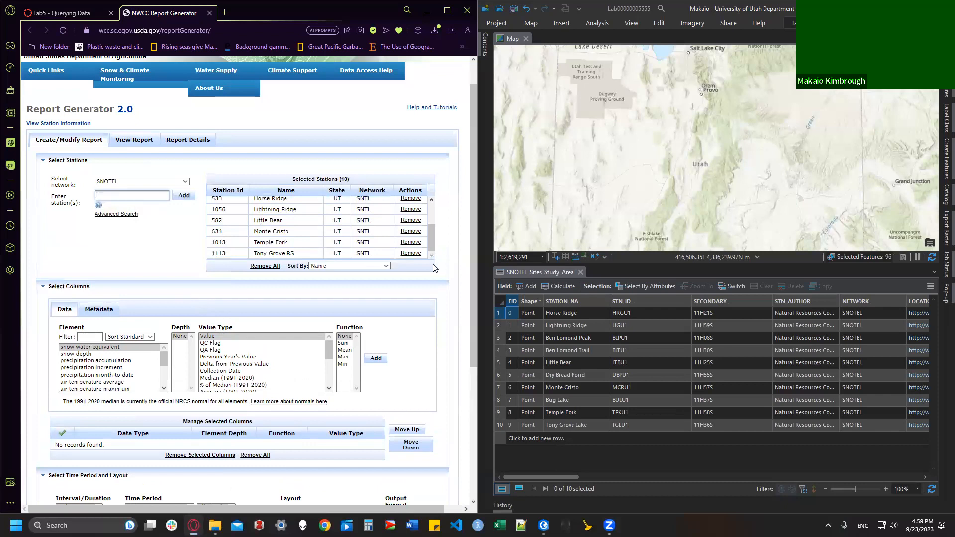
click(418, 255)
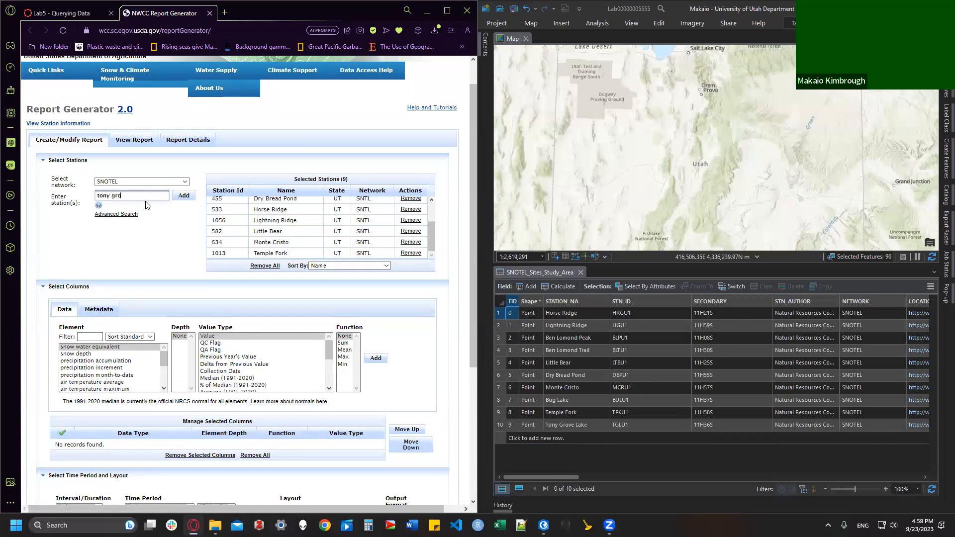
key(Down)
key(Up)
Step: Select precipitation accumulation in the Element list, add it, and tick it as a selected column
scroll(165, 259, down, 4)
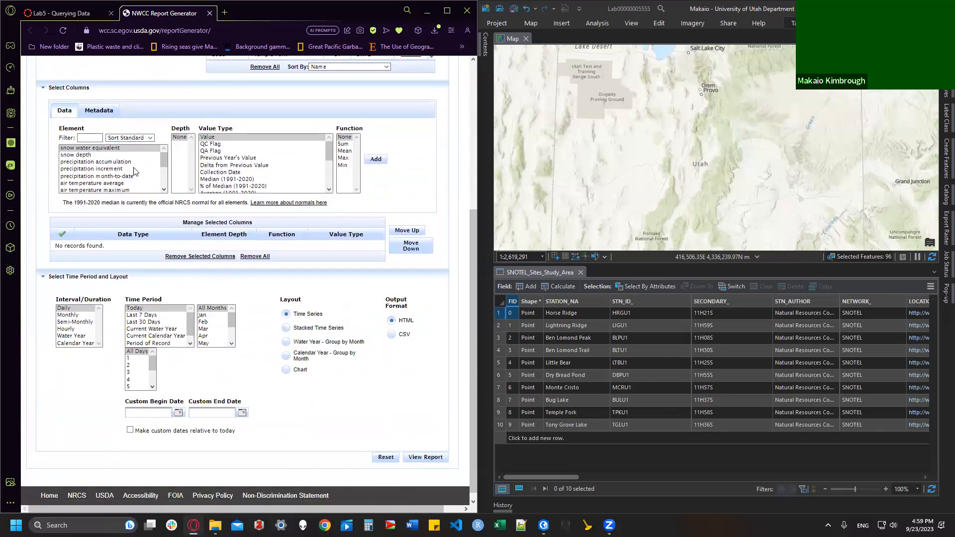
click(117, 162)
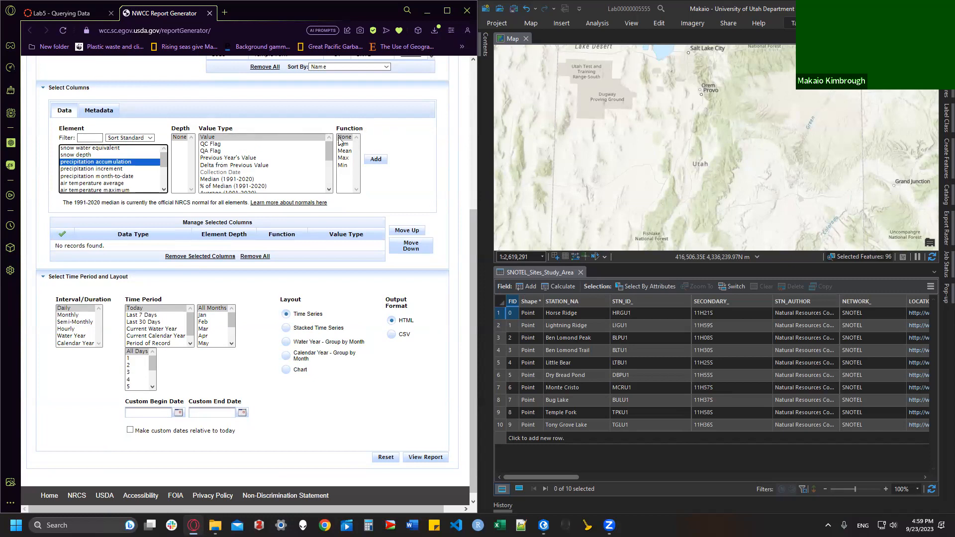
click(376, 164)
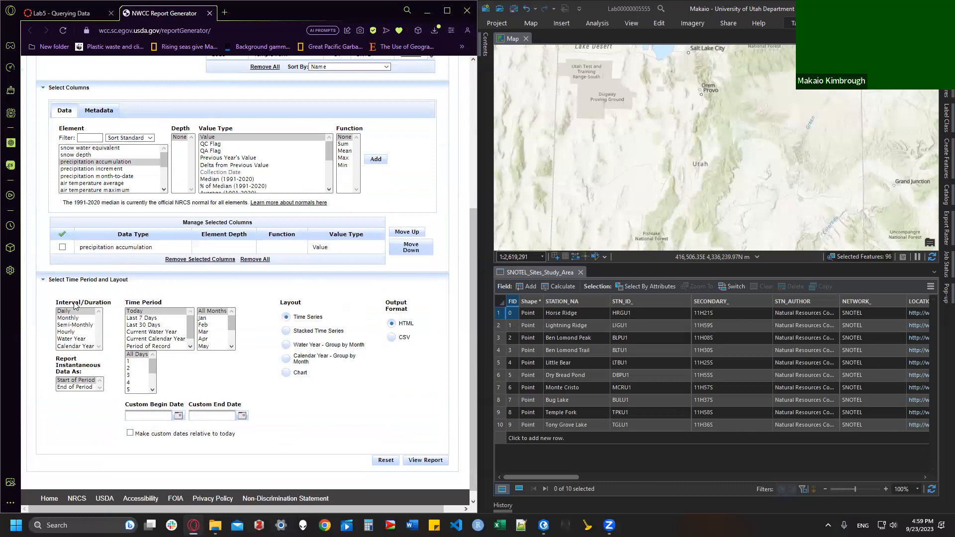
drag(183, 222, 253, 223)
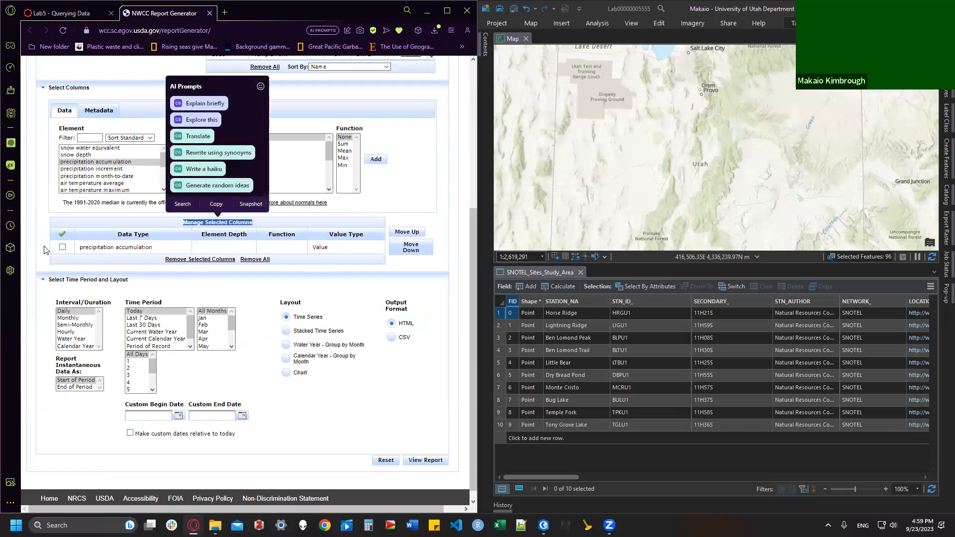
click(63, 247)
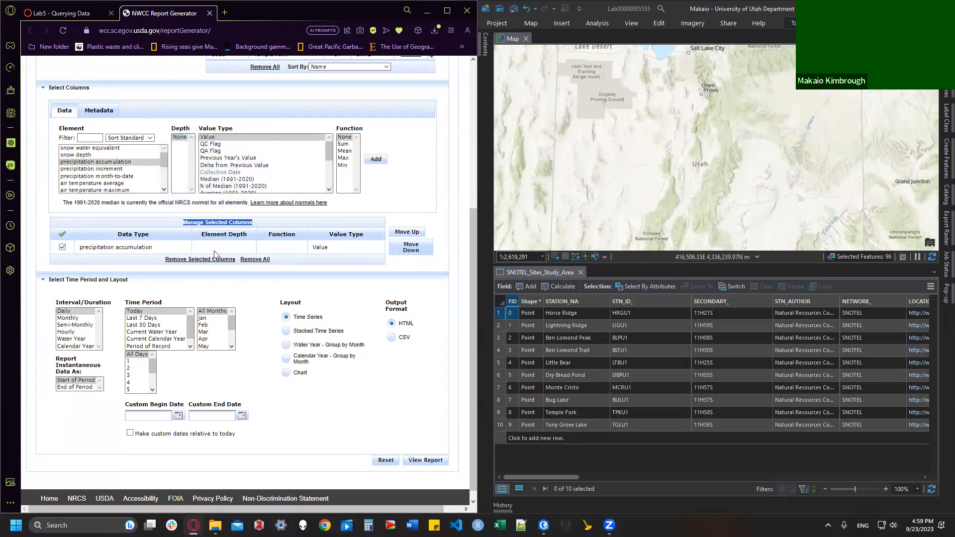
click(204, 223)
Step: Set the interval to Water Year and the custom begin date to January 2016
click(75, 339)
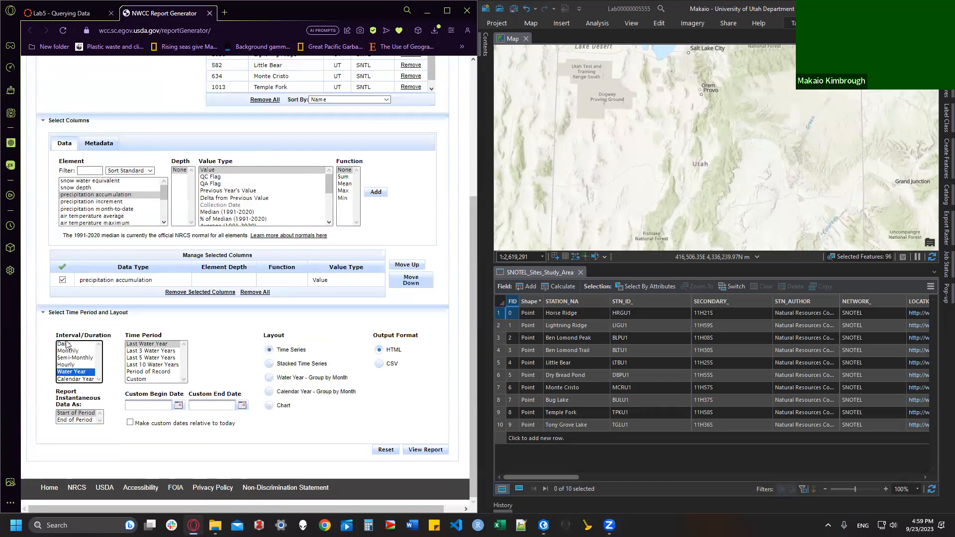
click(178, 405)
click(199, 417)
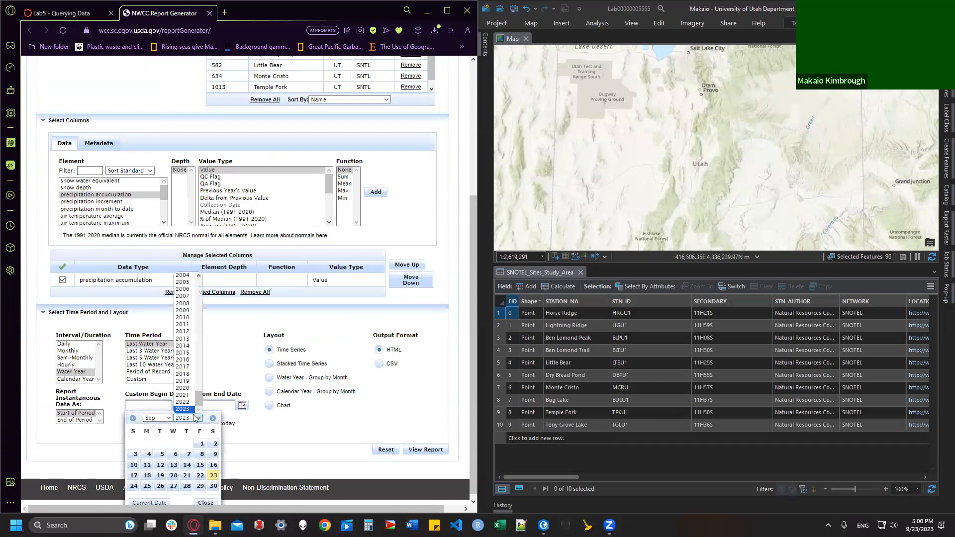
click(183, 360)
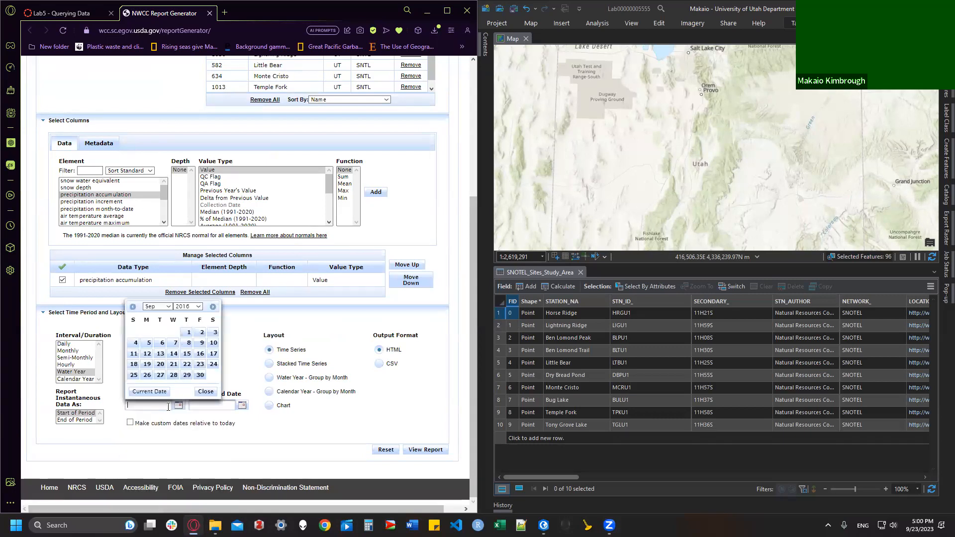
click(157, 306)
click(149, 313)
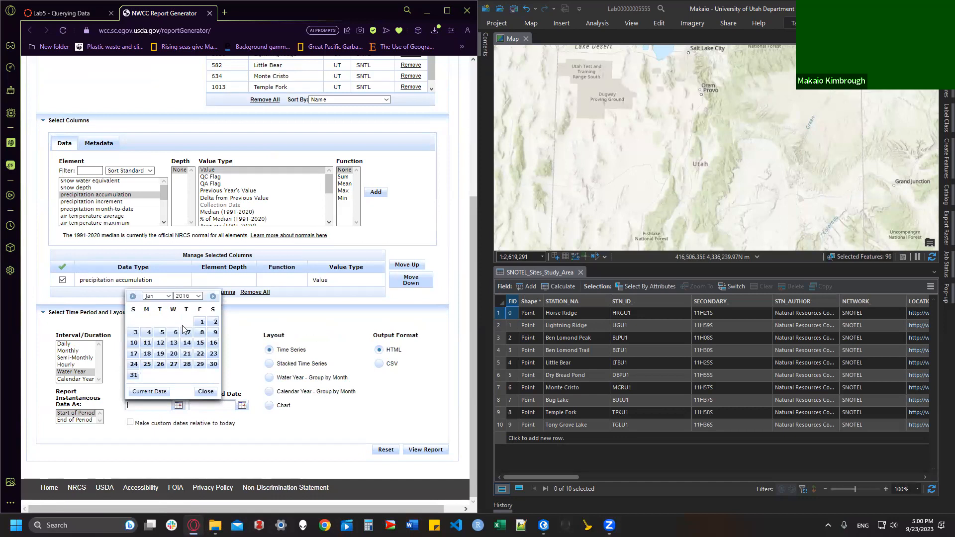
click(199, 332)
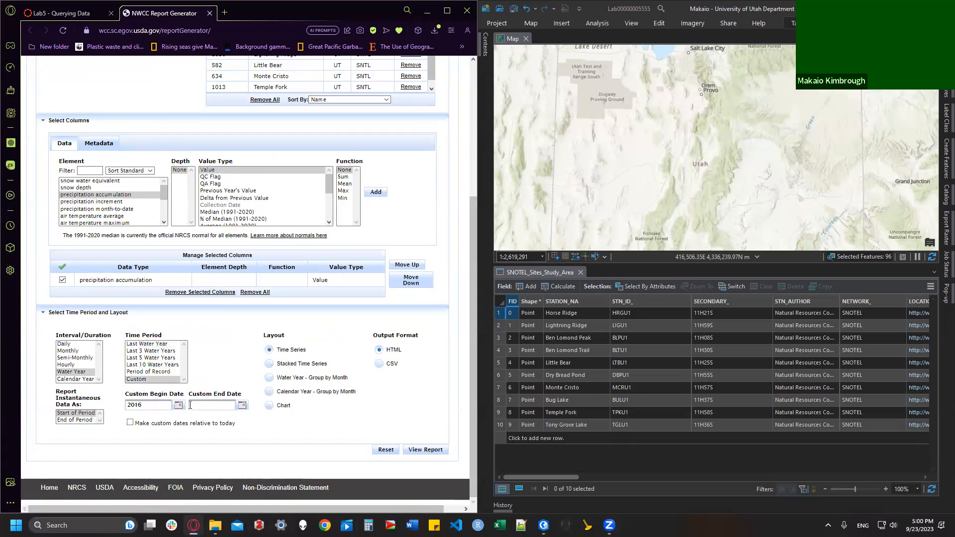
Step: Set the custom end date to December 31, 2016
click(217, 405)
click(251, 418)
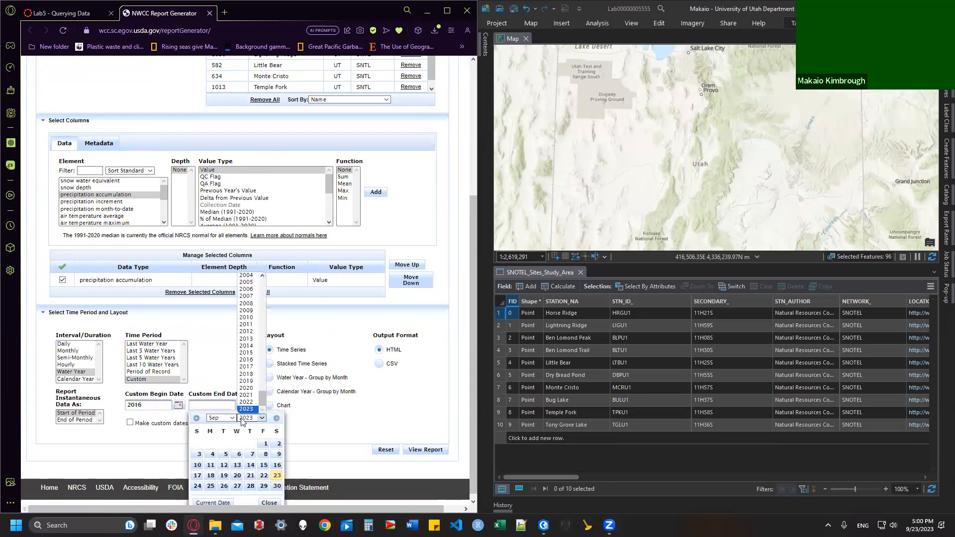
click(246, 364)
click(221, 306)
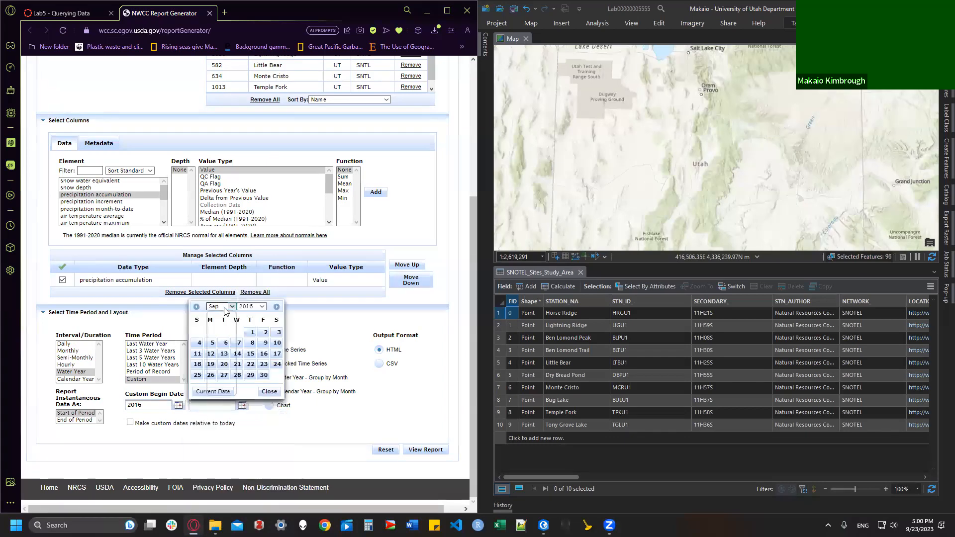
click(219, 394)
click(277, 375)
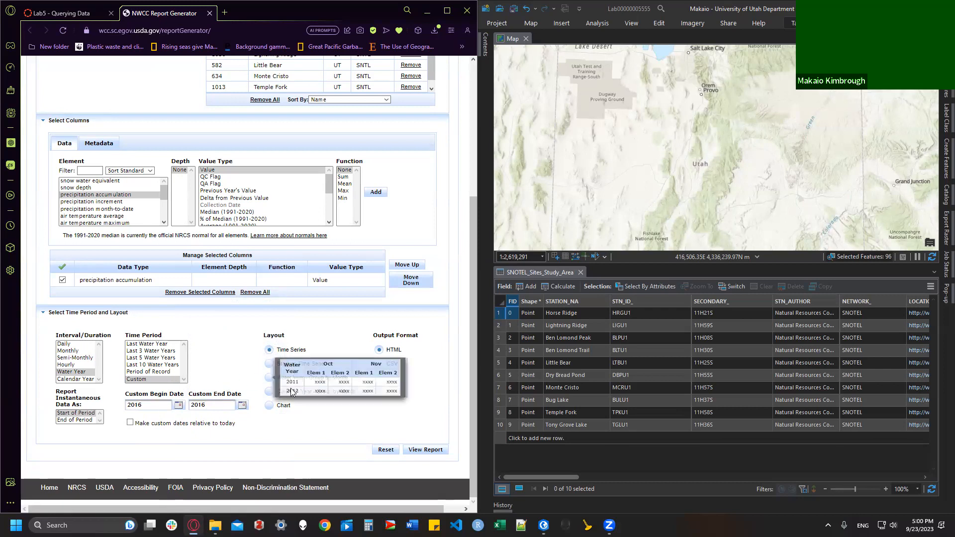
Step: Choose the Water Year - Group by Month layout with CSV output and generate the report
click(269, 379)
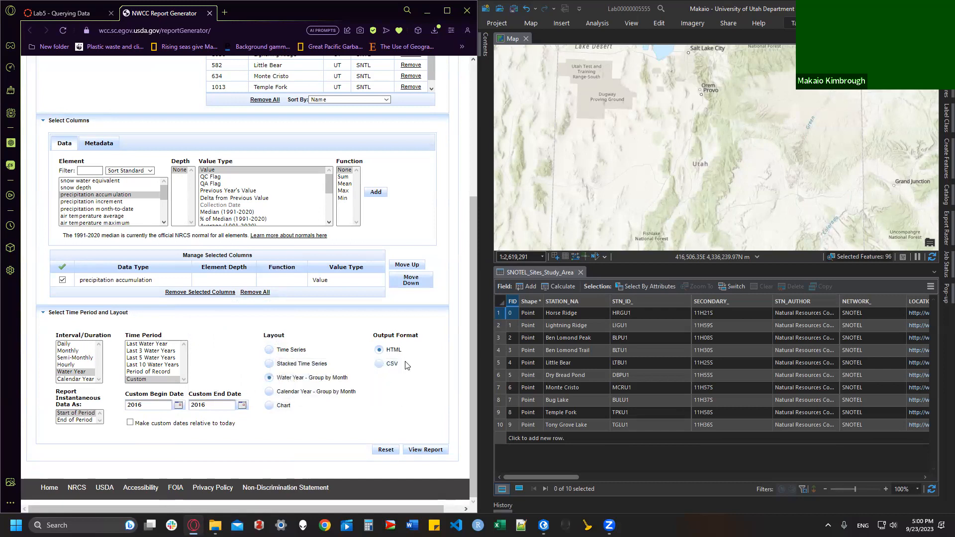
click(379, 363)
click(428, 440)
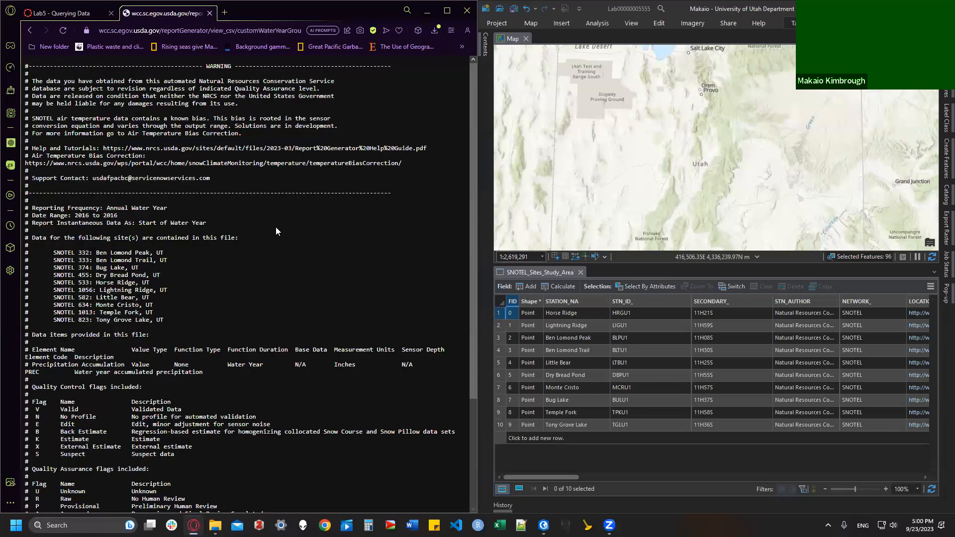
Step: Check the report's precipitation column heading and station data rows
scroll(227, 204, down, 3)
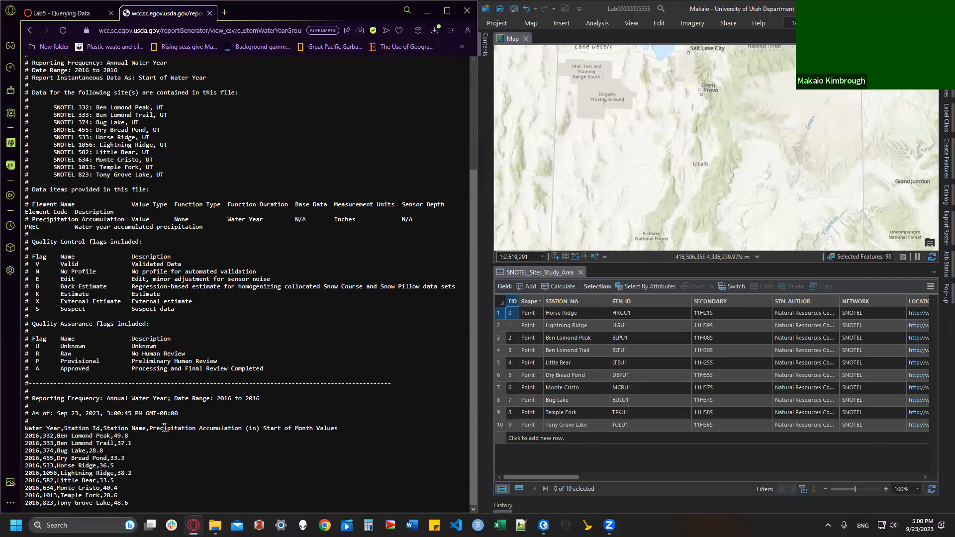
drag(164, 428, 343, 435)
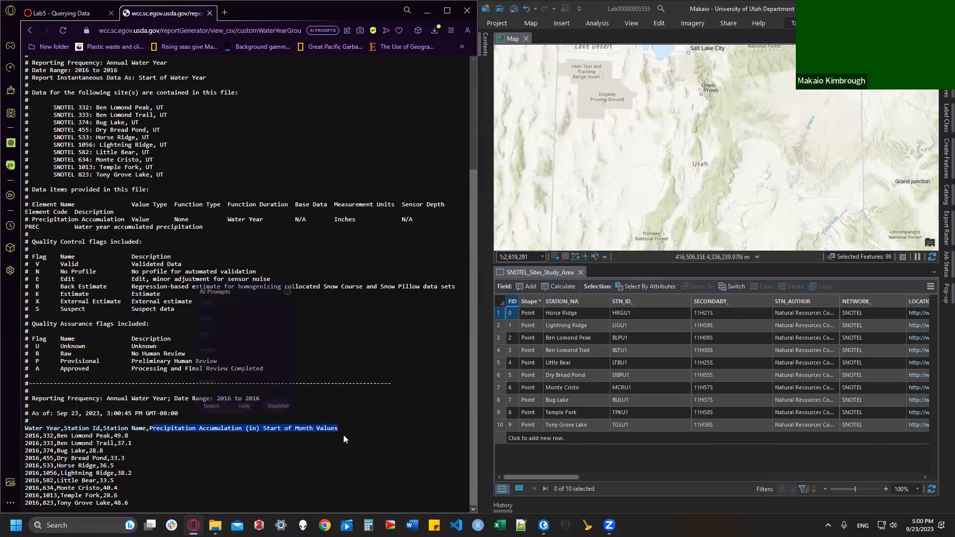
click(88, 452)
drag(28, 436, 187, 497)
scroll(212, 433, up, 3)
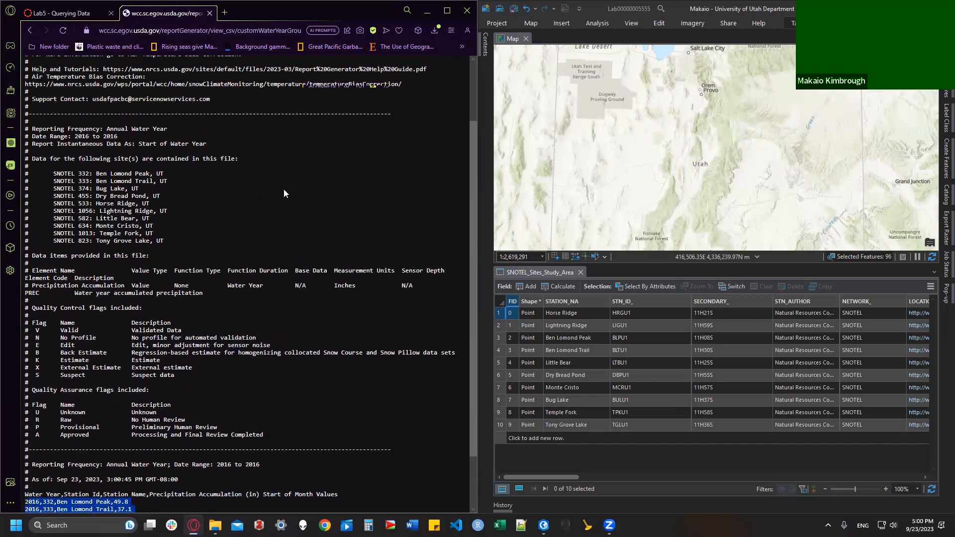
click(305, 208)
Step: Save the CSV page to Downloads as Annual.csv and go back to the report form
right_click(232, 170)
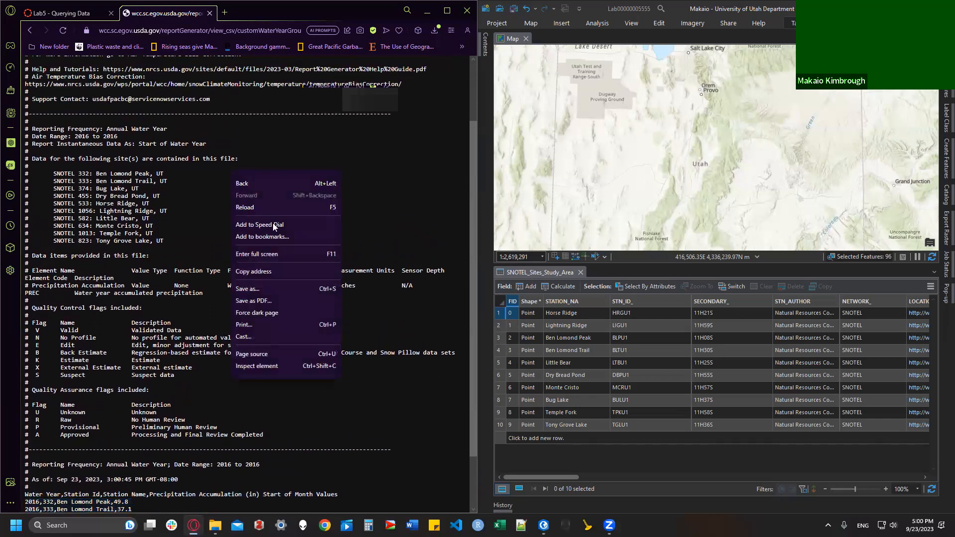
click(248, 289)
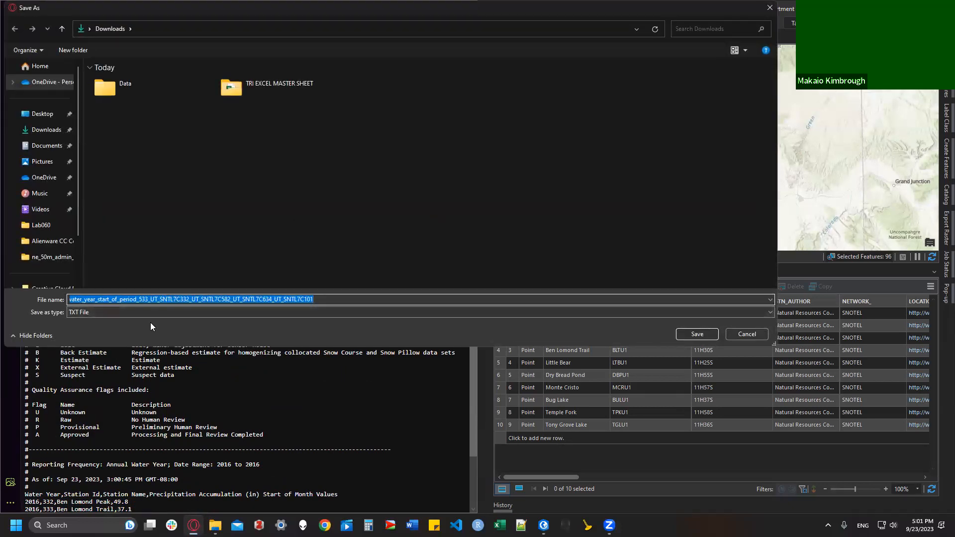
key(BackSpace)
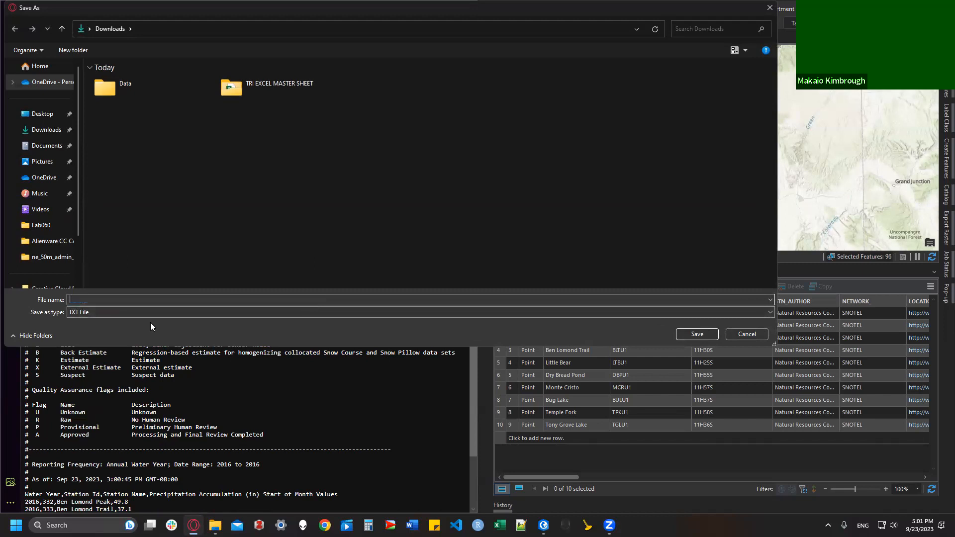
text(Annual.csv)
click(694, 333)
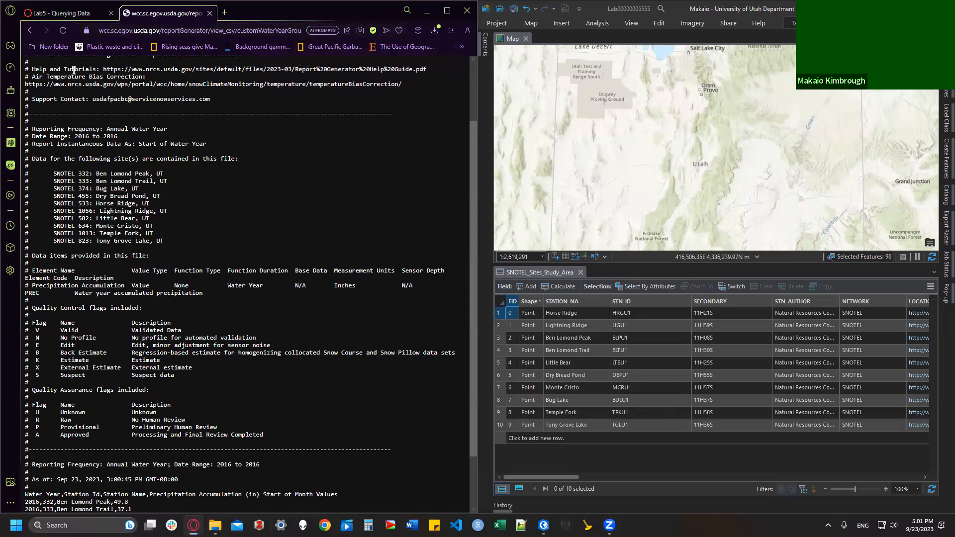
click(29, 31)
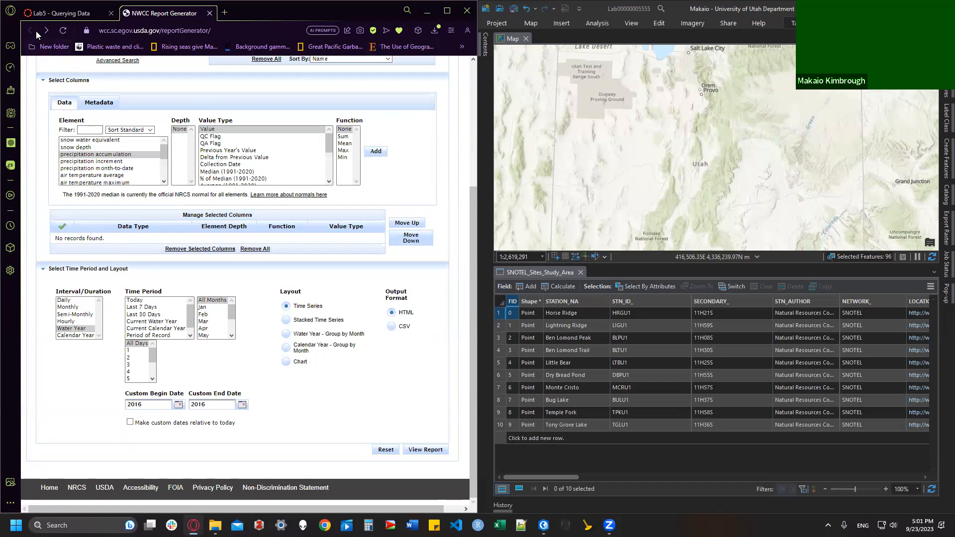
Step: Reload the form and add Horse Ridge, Lightning Ridge, Ben Lomond Peak and Ben Lomond Trail
click(62, 31)
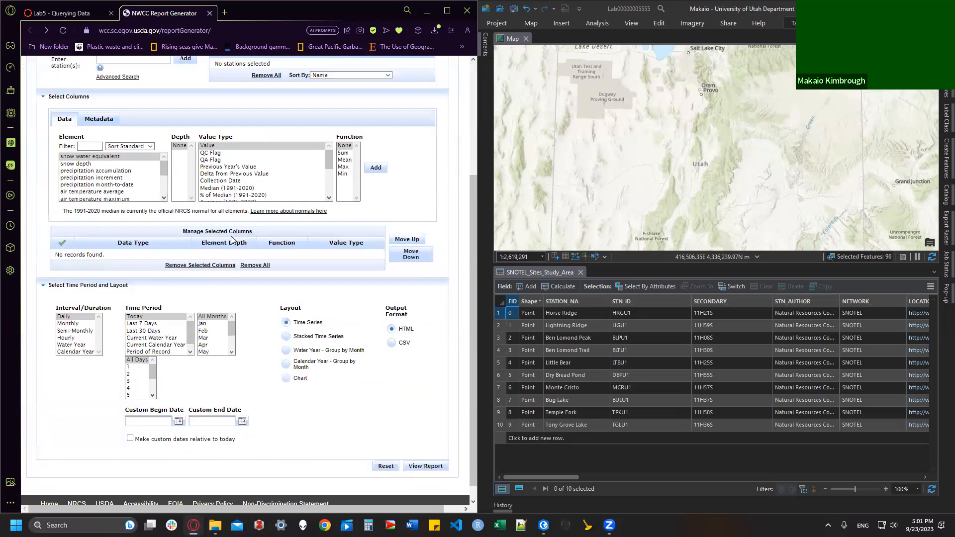
scroll(149, 234, up, 3)
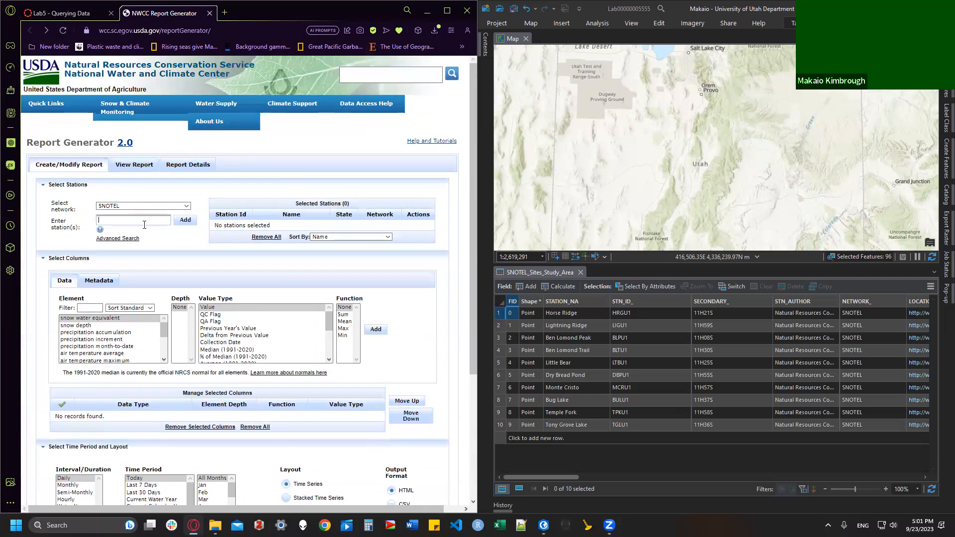
click(144, 225)
text(Horse Rid)
key(Return)
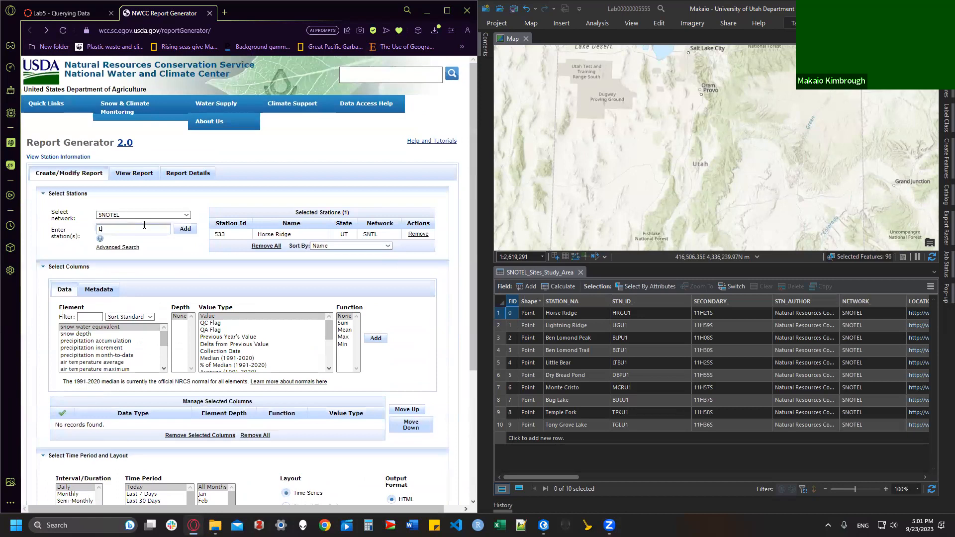
text(Light)
key(Return)
text(e)
key(Return)
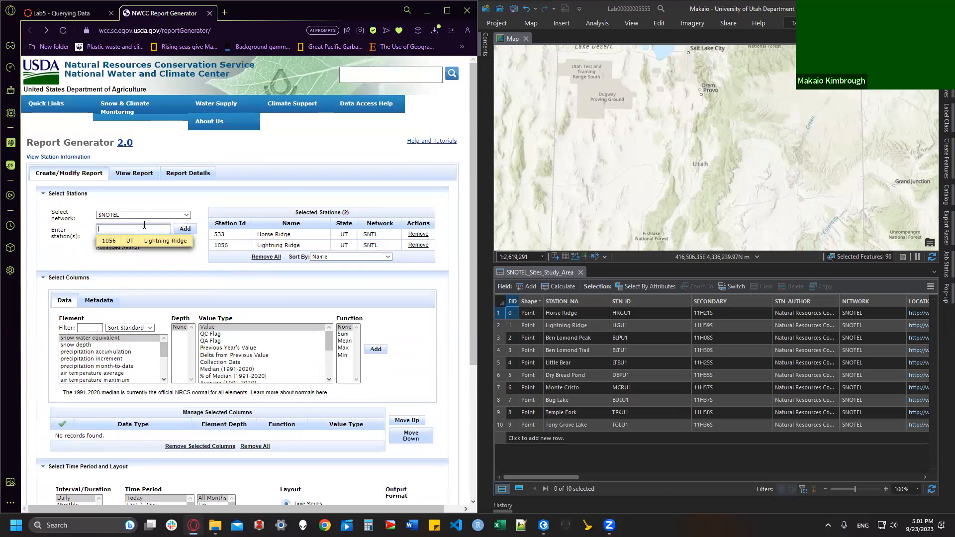
text(Ben Lomon)
key(Return)
key(Return)
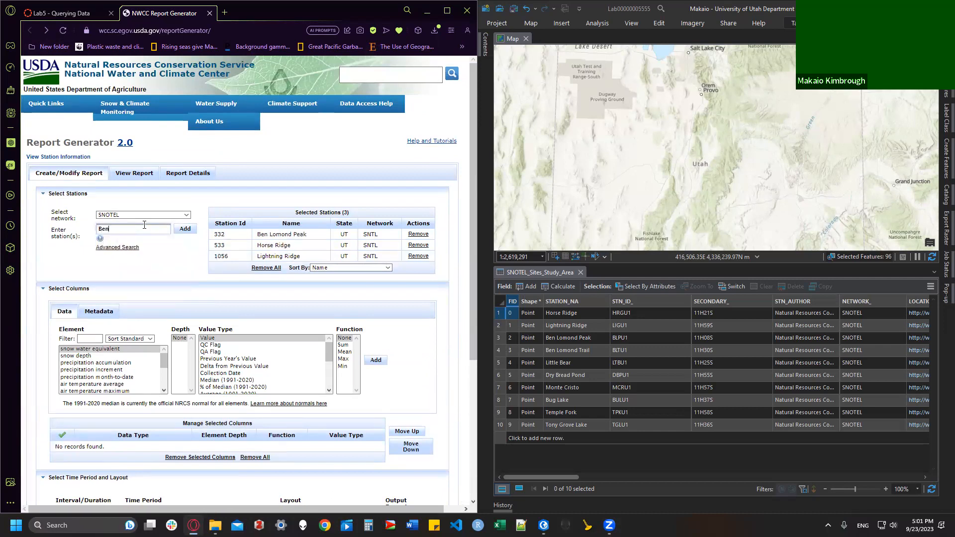
key(Down)
key(Return)
key(Return)
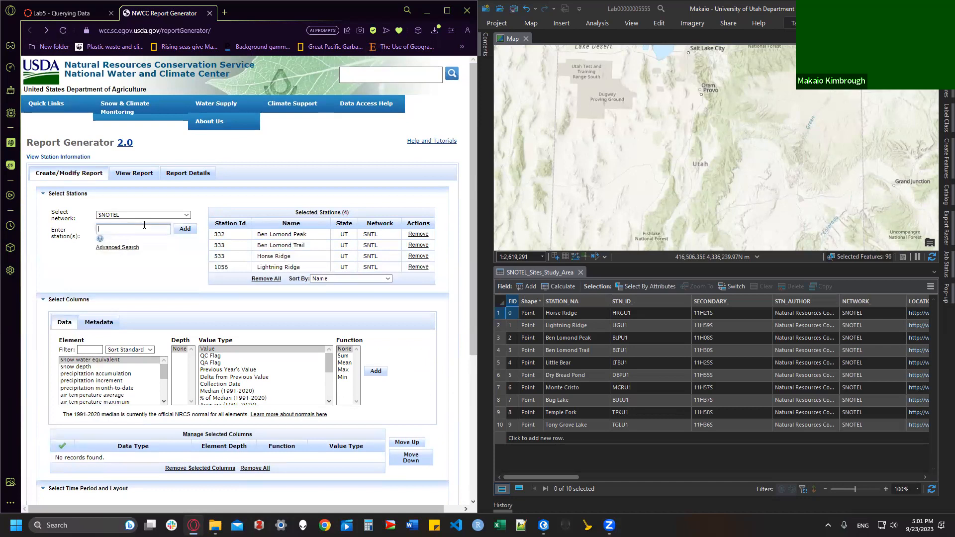
Step: Add Little Bear, Dry Bread Pond, Monte Cristo, Bug Lake, Temple Fork and Tony Grove Lake
text(Little)
key(Return)
key(Return)
text(Dry Bre)
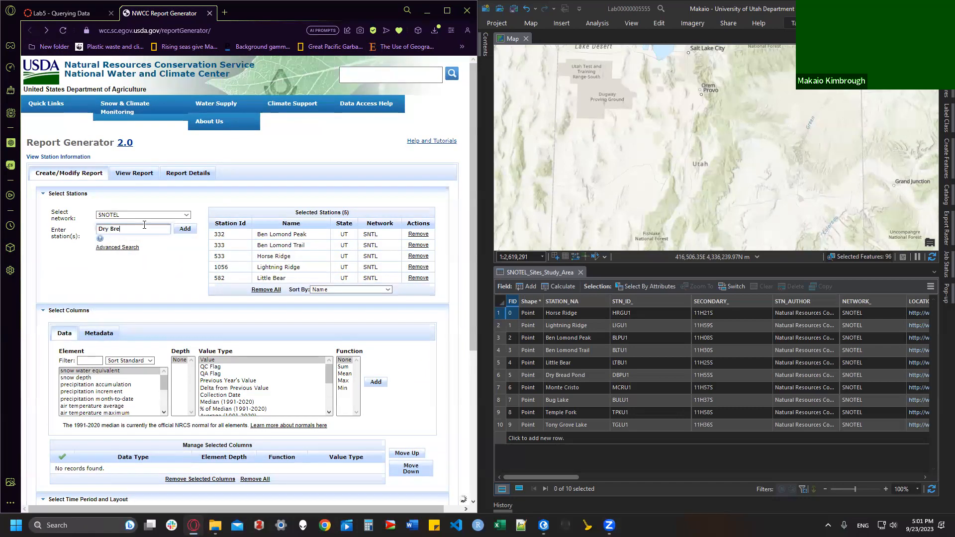
key(Return)
key(Return)
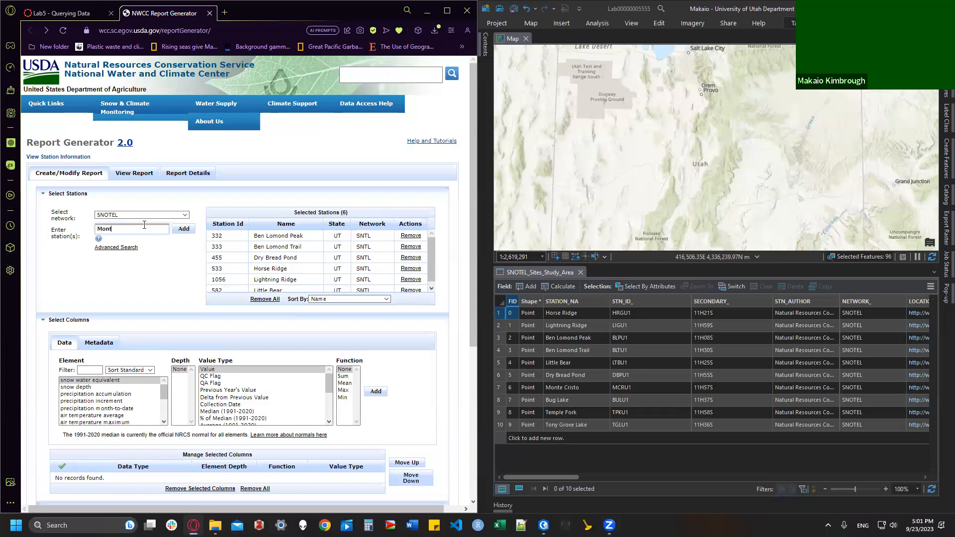
text(Monte Cre)
key(BackSpace)
key(Return)
key(Return)
text(Bug Lake)
key(Return)
key(Return)
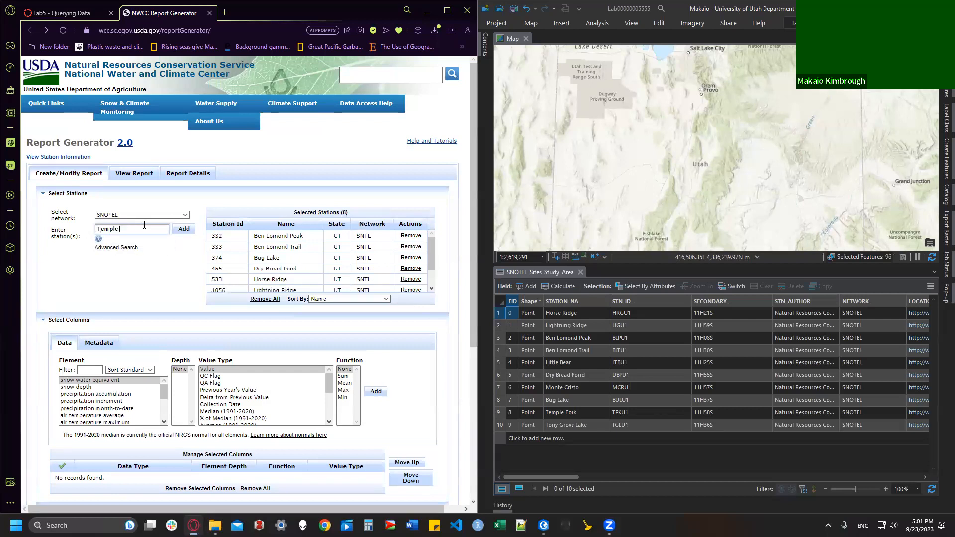
key(Return)
key(Return)
text(Tony Gro)
key(Return)
key(Return)
scroll(187, 306, down, 3)
Step: Add precipitation accumulation as a report column
scroll(190, 310, down, 1)
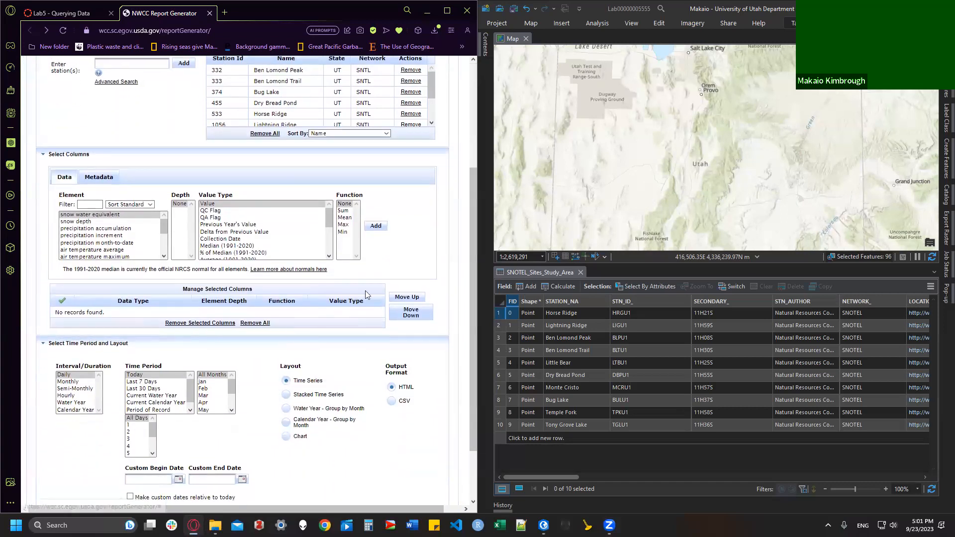
click(120, 228)
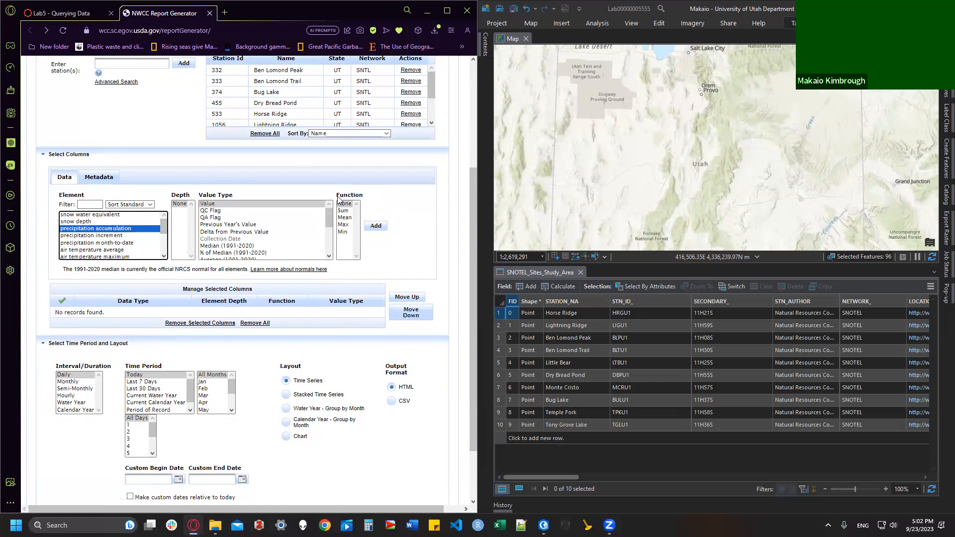
click(377, 228)
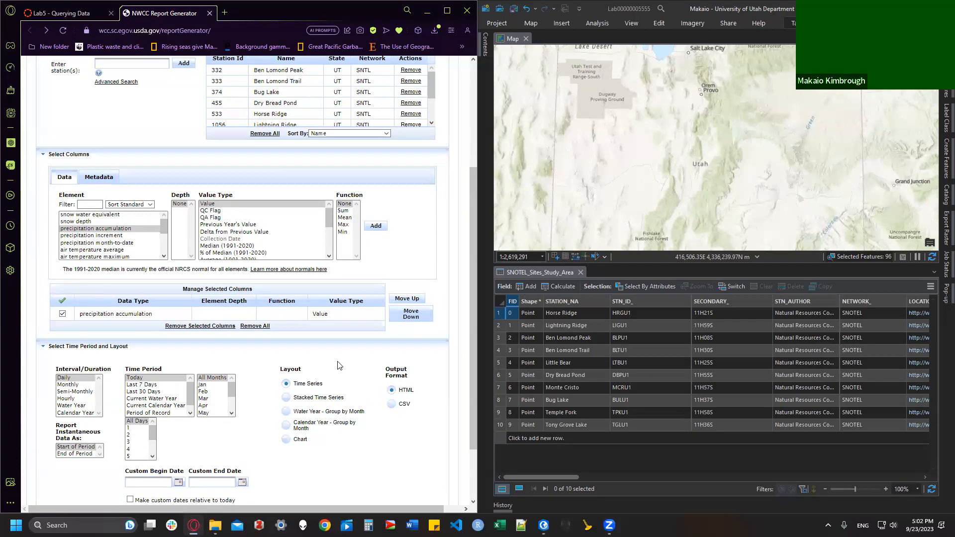
Step: Switch the interval to Monthly with dates 2016-01-01 to 2016-12-31
scroll(301, 371, down, 3)
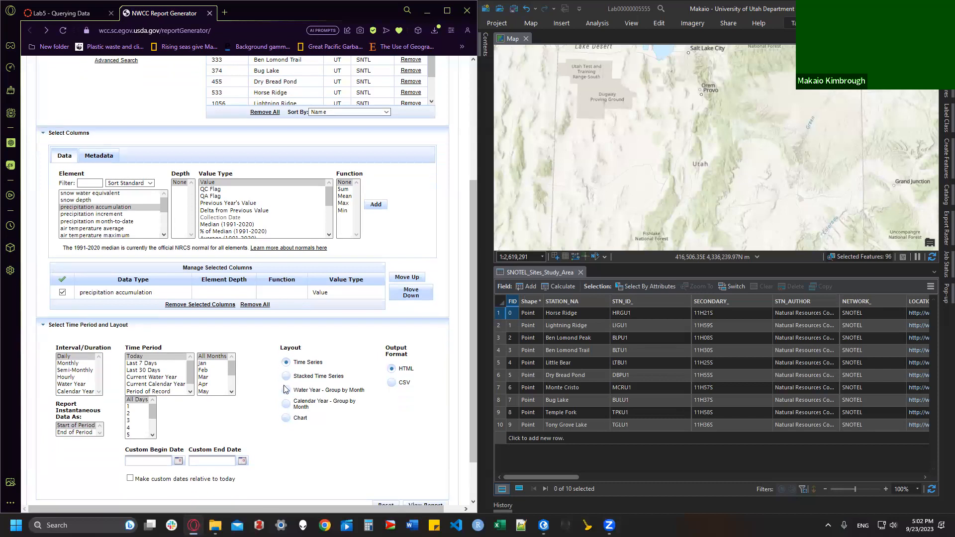
click(75, 308)
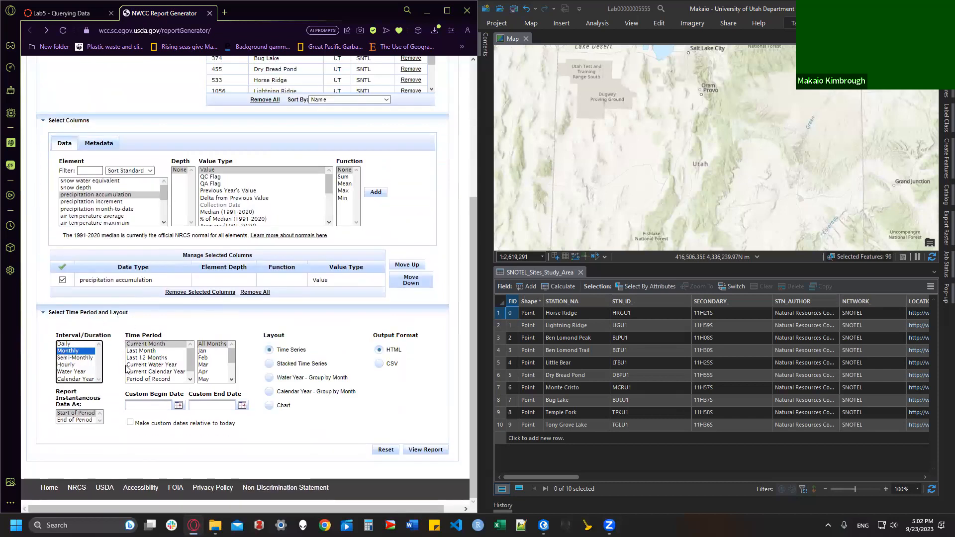
click(158, 405)
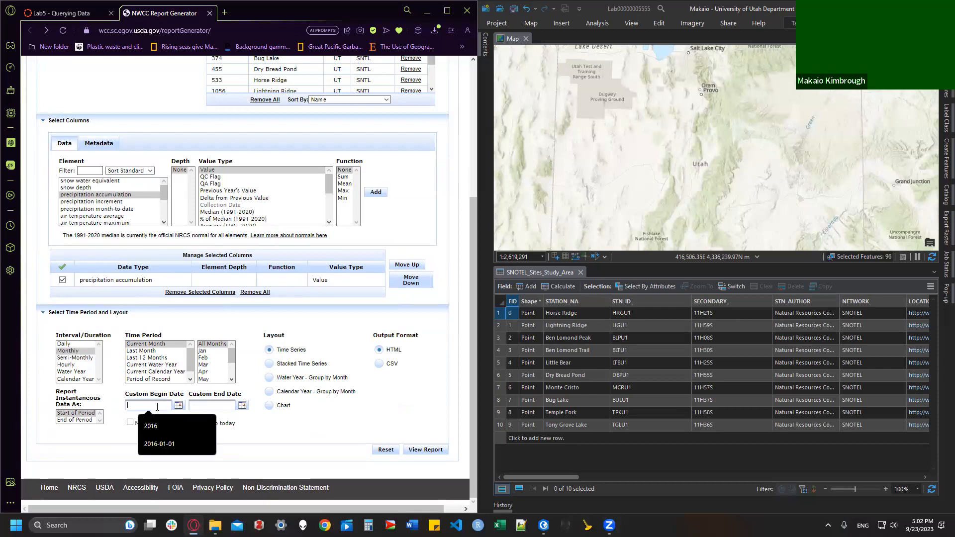
click(165, 444)
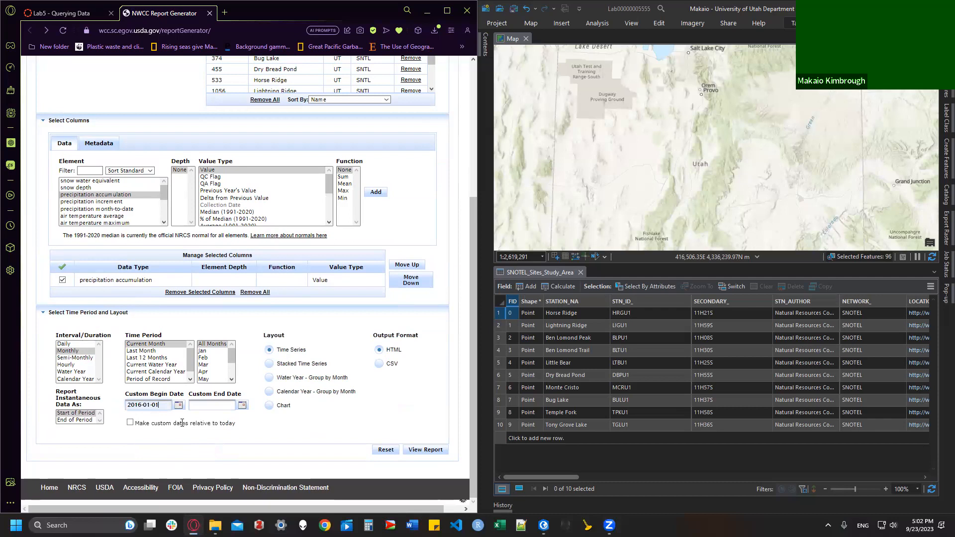
click(209, 405)
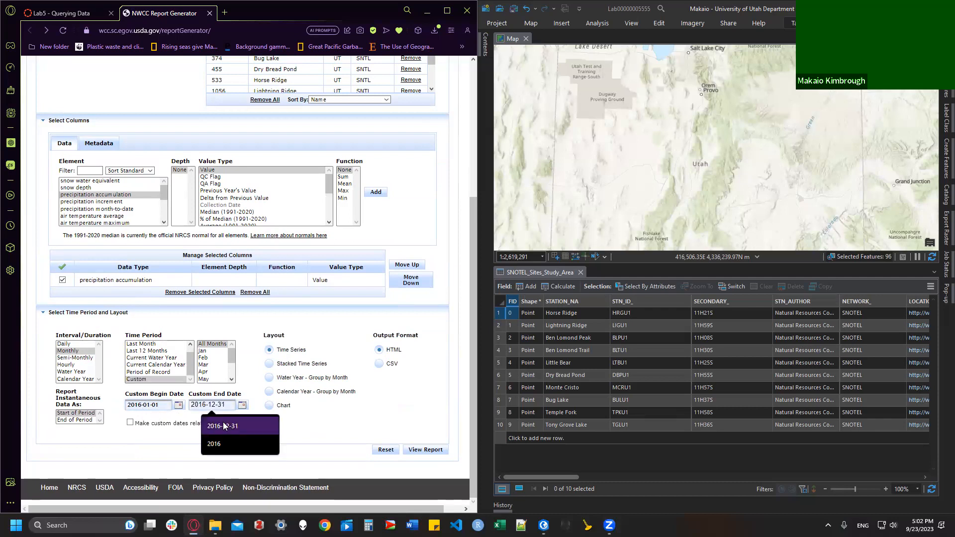
click(233, 429)
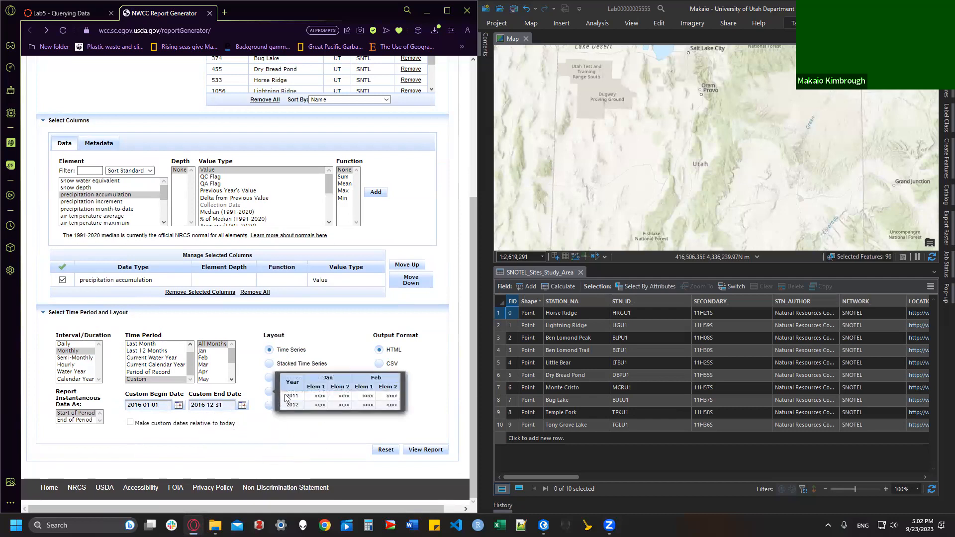
Step: Choose Calendar Year - Group by Month layout with CSV output and generate the report
click(268, 392)
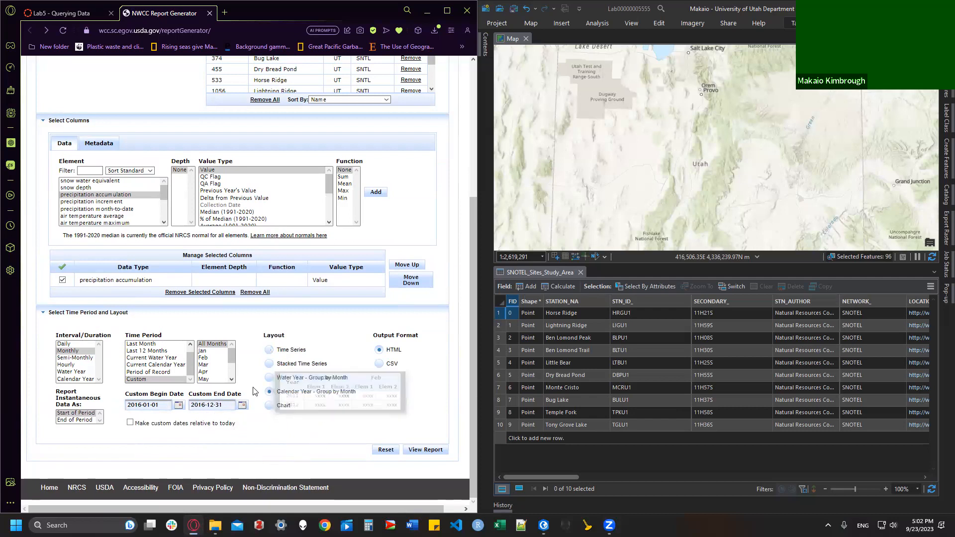
click(379, 363)
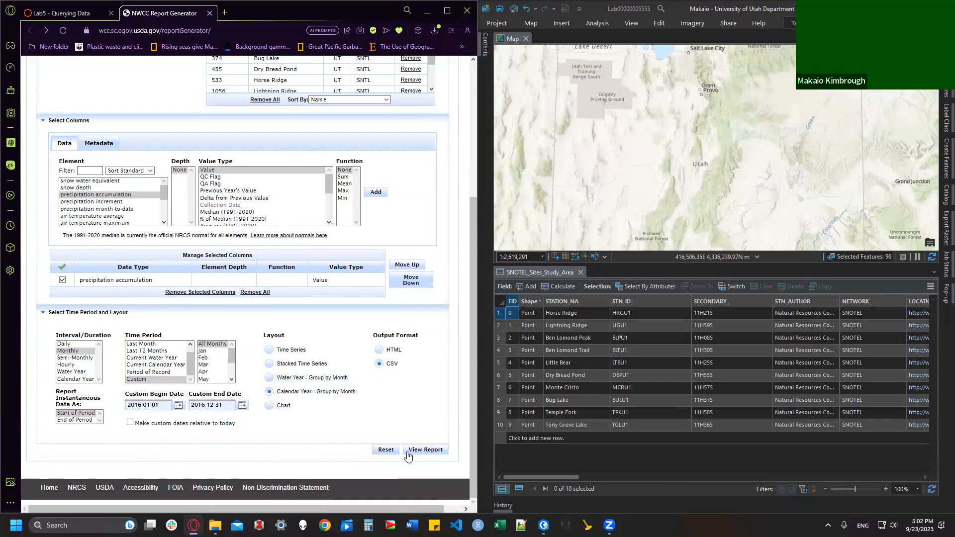
click(439, 454)
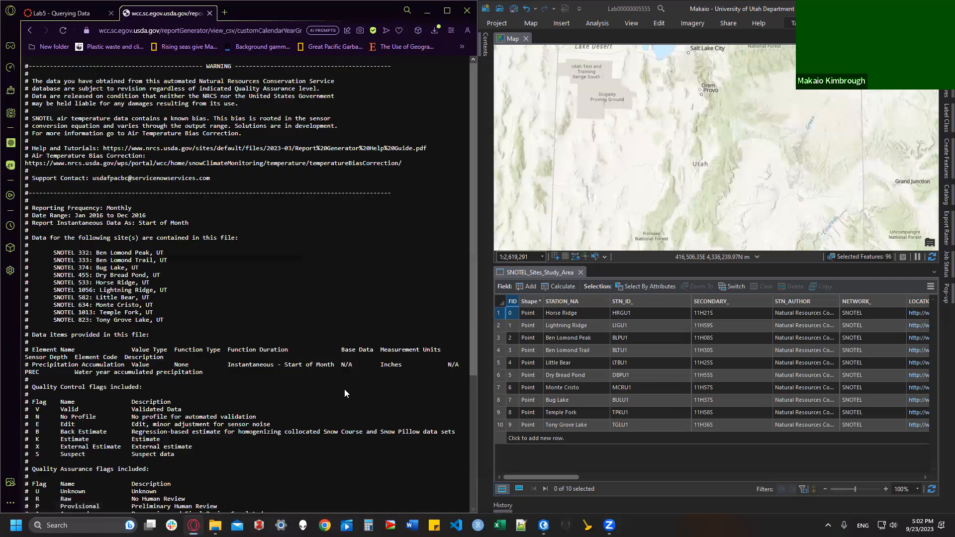
Step: Save the 2016 monthly report as monthly.csv in Downloads, then highlight step 7 in Lab 5
scroll(317, 407, down, 4)
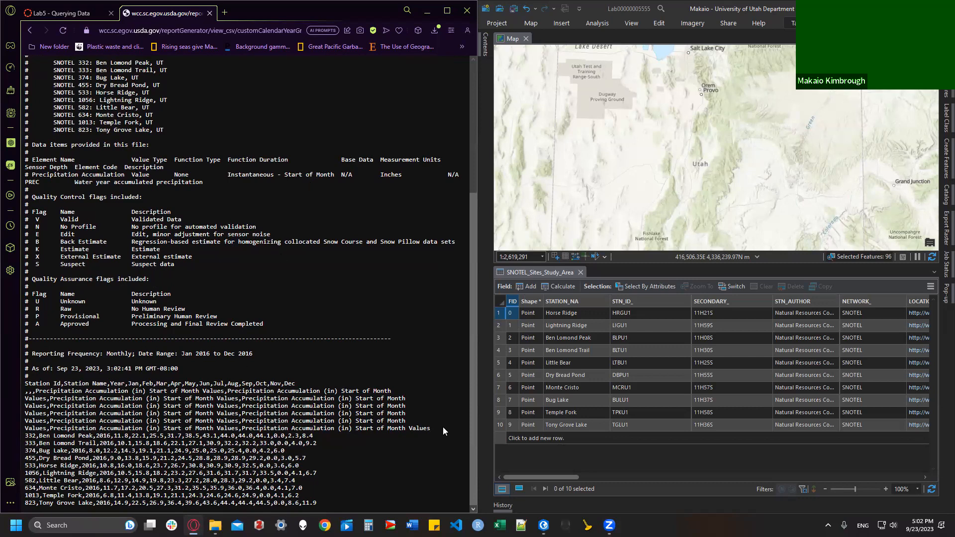
scroll(311, 335, up, 1)
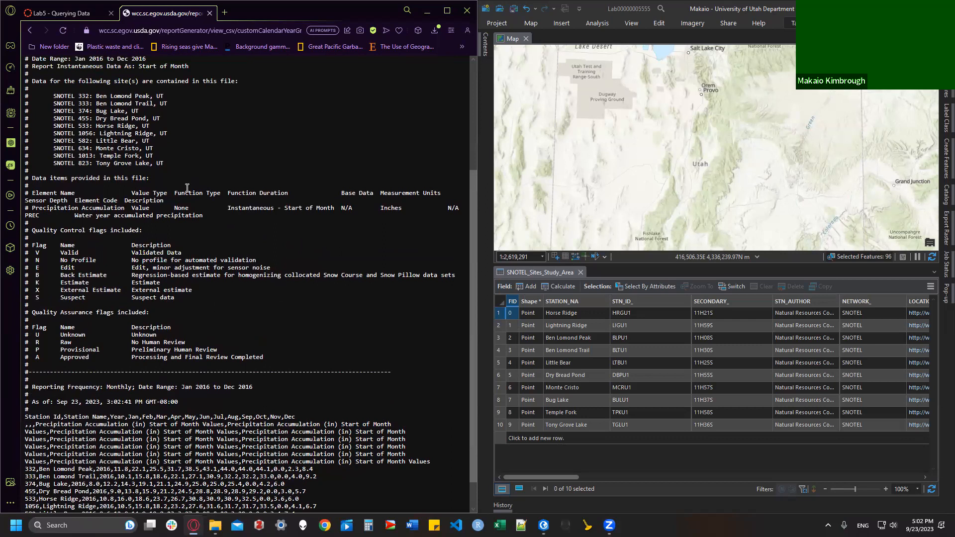
right_click(223, 145)
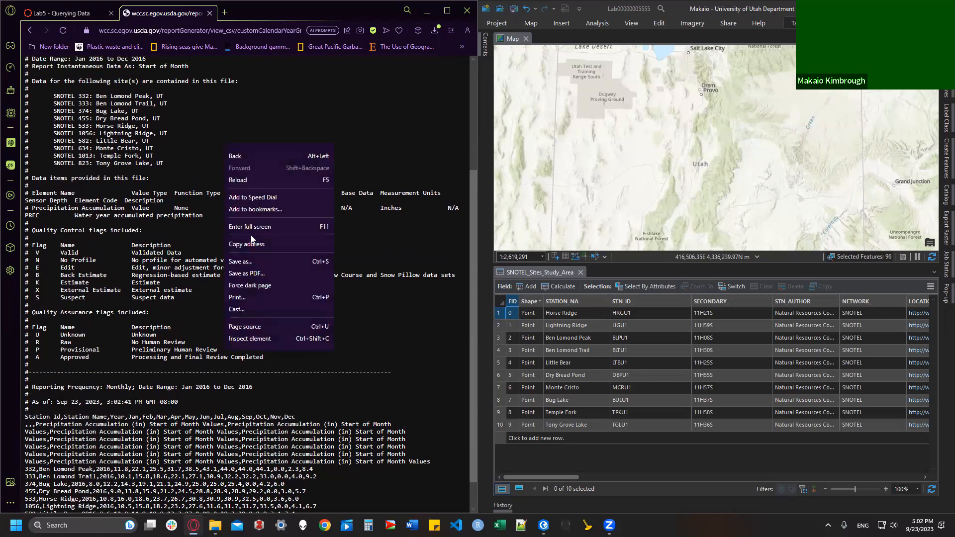
click(254, 265)
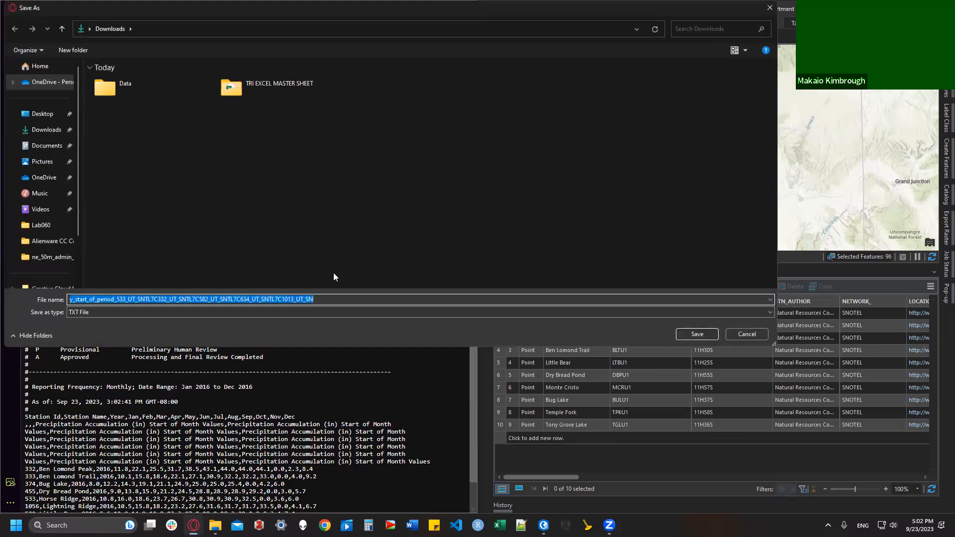
key(BackSpace)
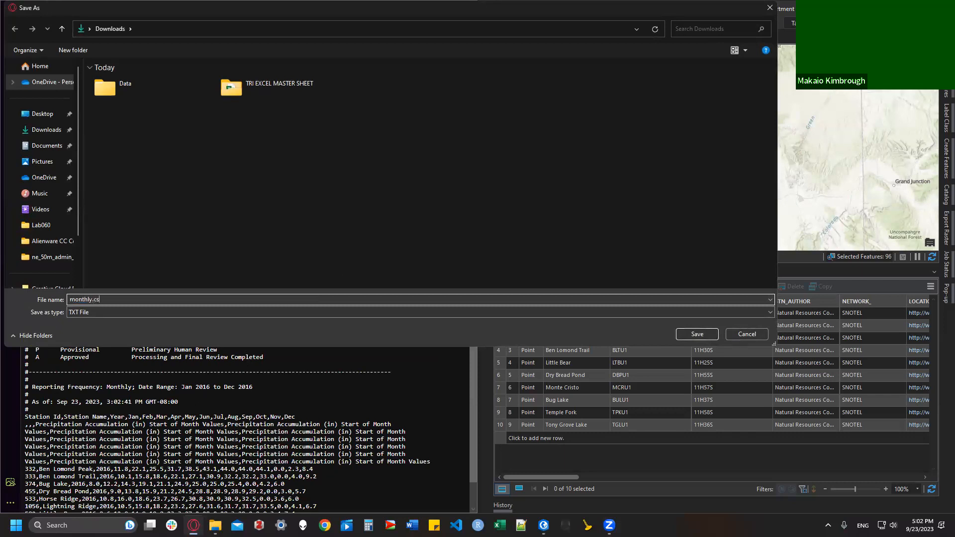
click(686, 335)
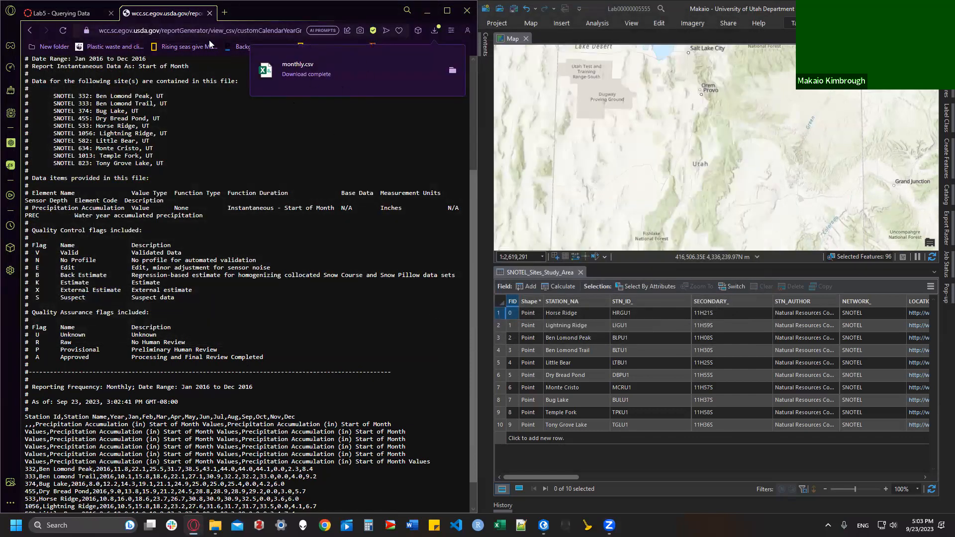
click(64, 13)
drag(181, 125, 259, 137)
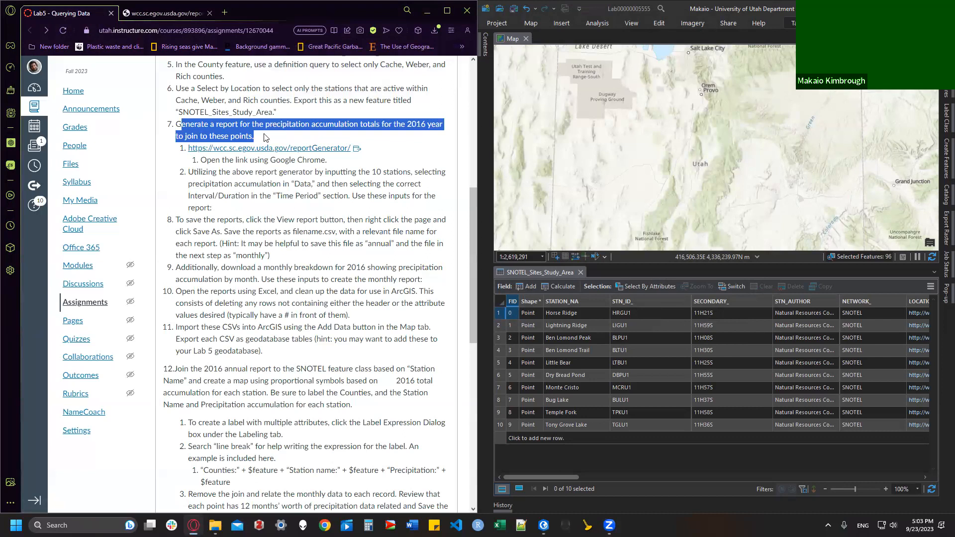
Step: Read the report generator input instructions and the step 8 report-saving instructions on the assignment page
click(242, 200)
drag(228, 206, 185, 172)
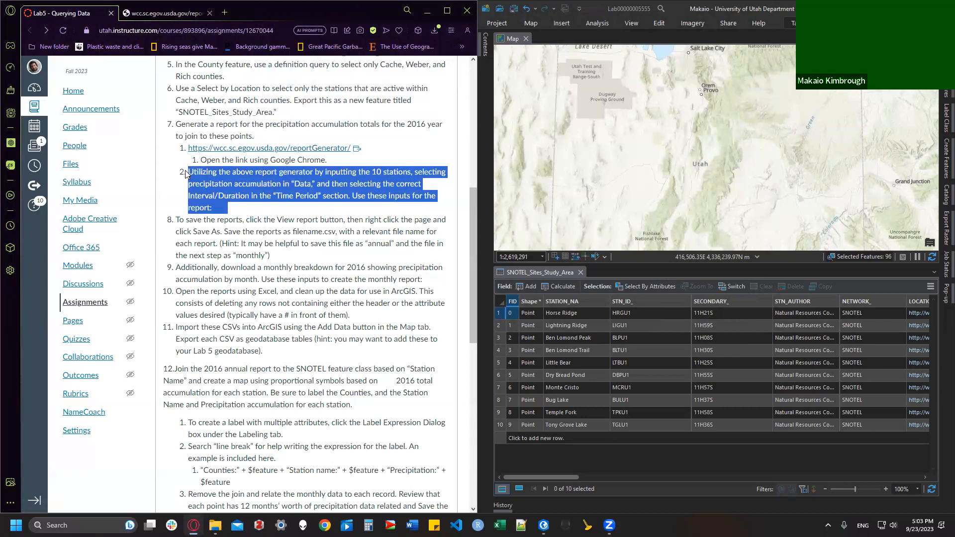
click(230, 223)
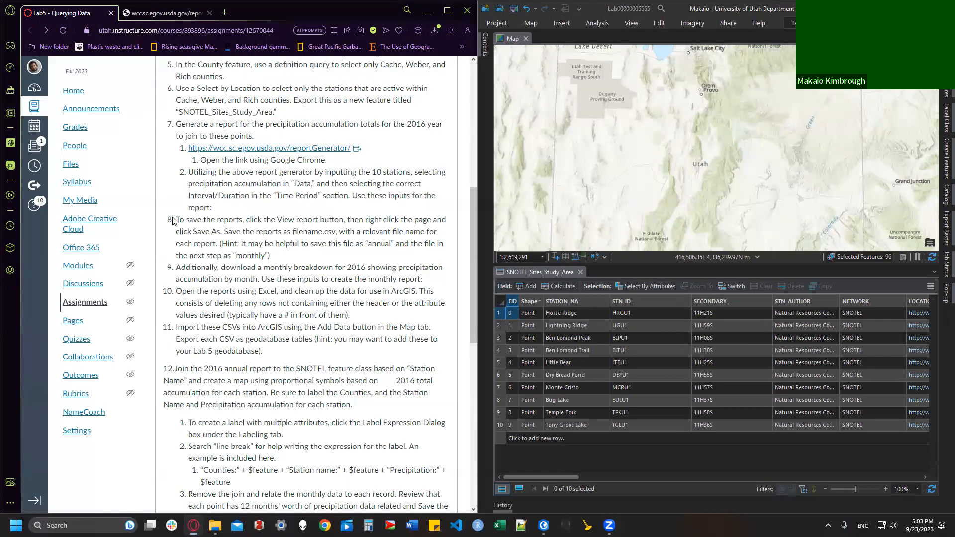
drag(178, 218, 422, 286)
scroll(304, 189, down, 1)
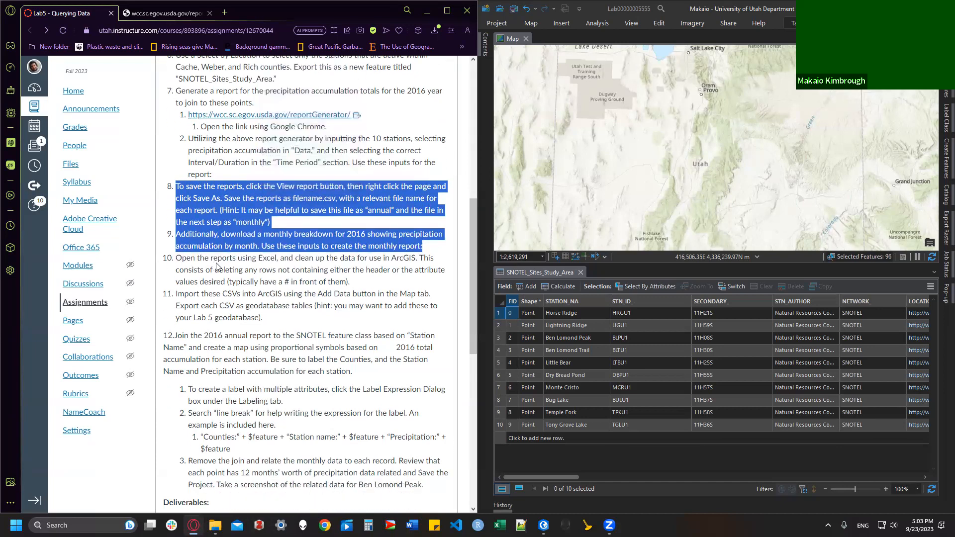
scroll(257, 216, down, 1)
click(222, 240)
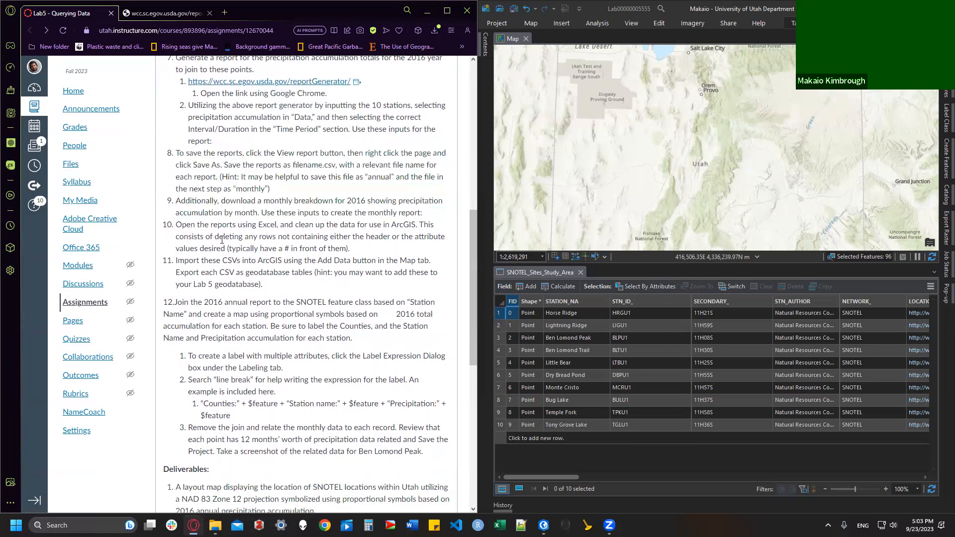
Step: Read the start of the Excel cleanup step, then bring the Downloads folder forward
scroll(202, 219, down, 1)
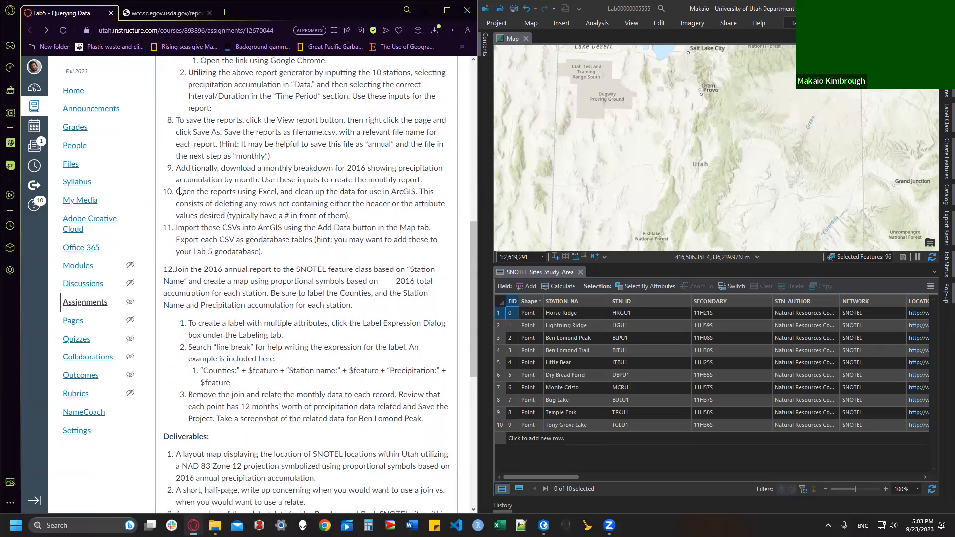
drag(177, 195, 344, 193)
click(345, 193)
scroll(455, 193, down, 3)
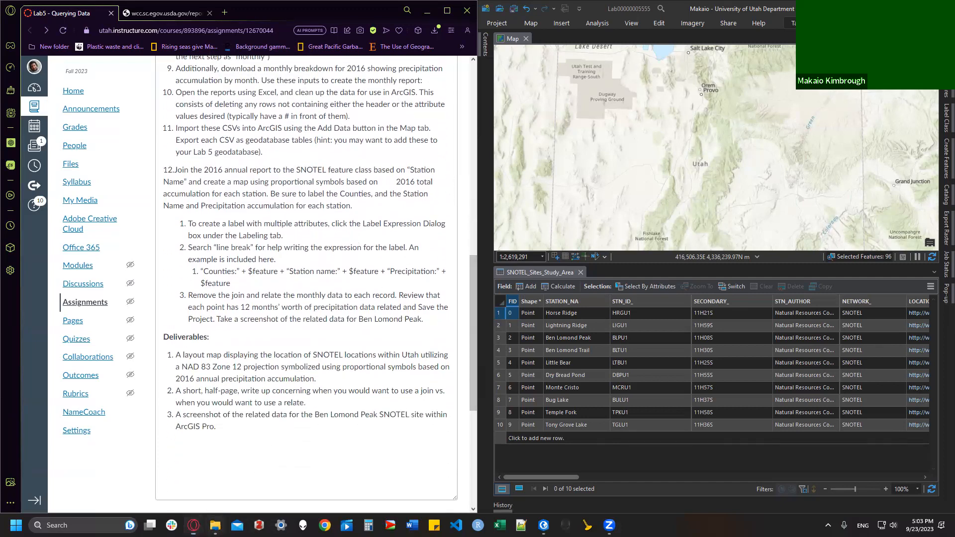
click(215, 525)
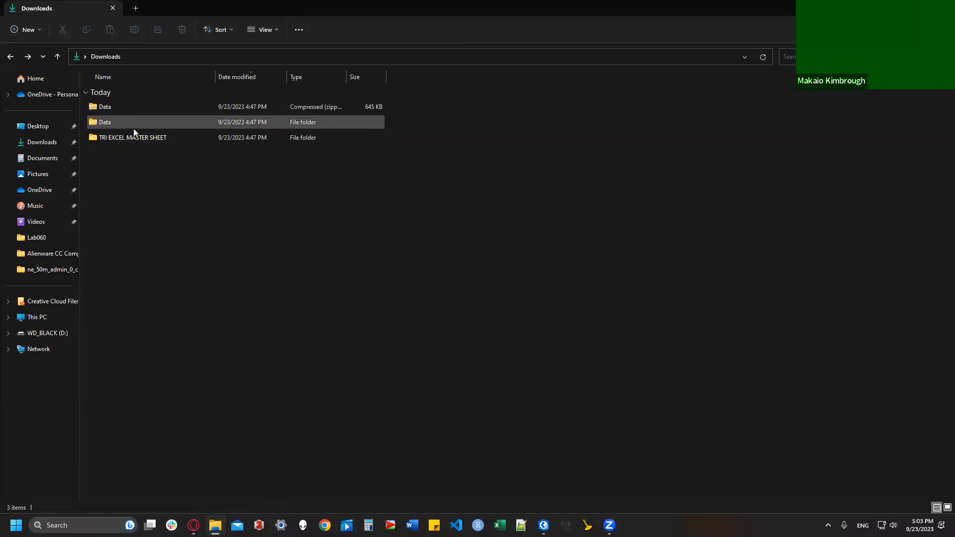
Step: Open monthly.csv and delete the comment header block A1:O65, shifting cells up
click(763, 57)
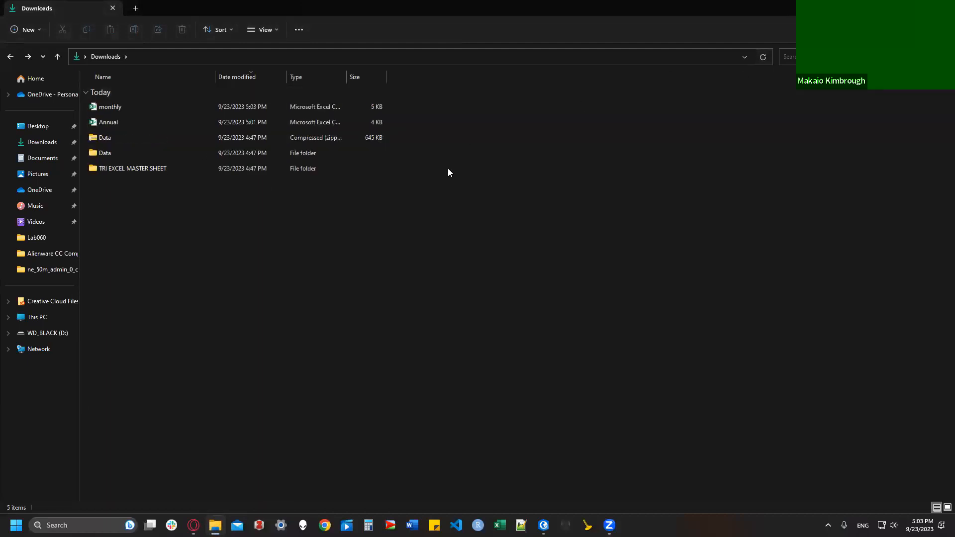
double_click(136, 109)
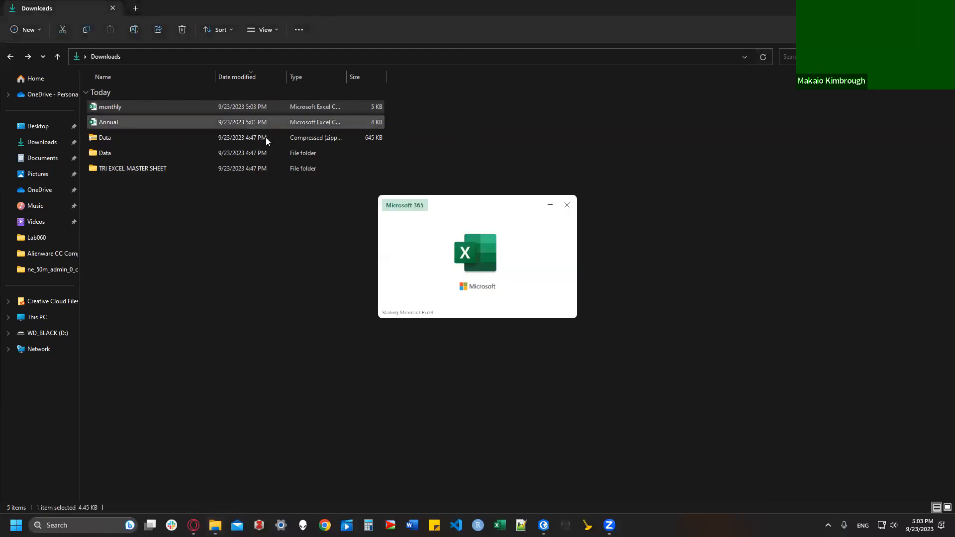
scroll(187, 278, down, 7)
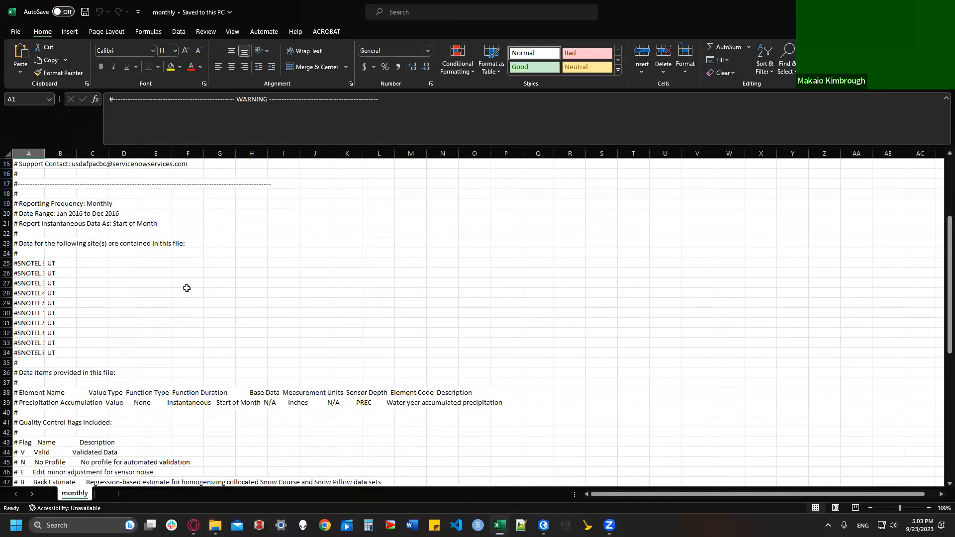
scroll(185, 304, down, 11)
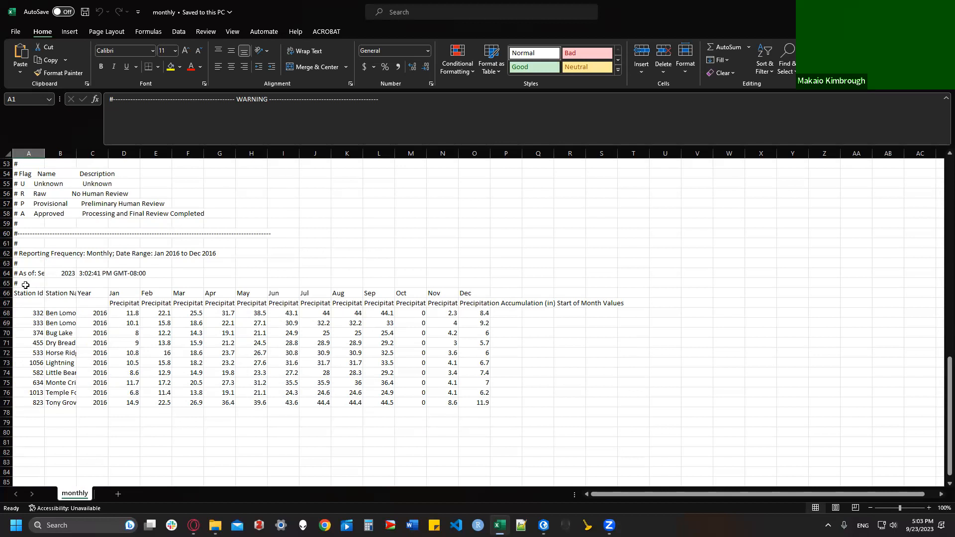
drag(26, 284, 456, 130)
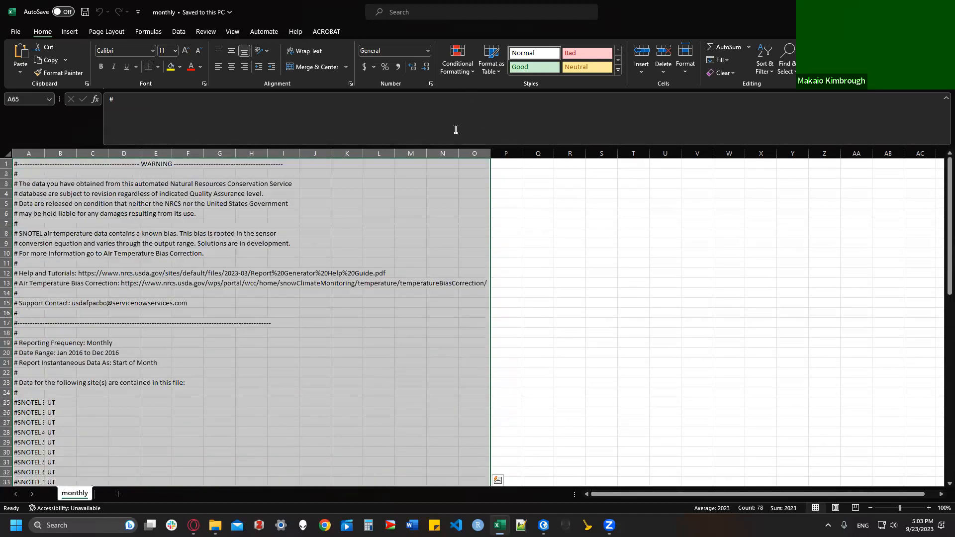
right_click(378, 177)
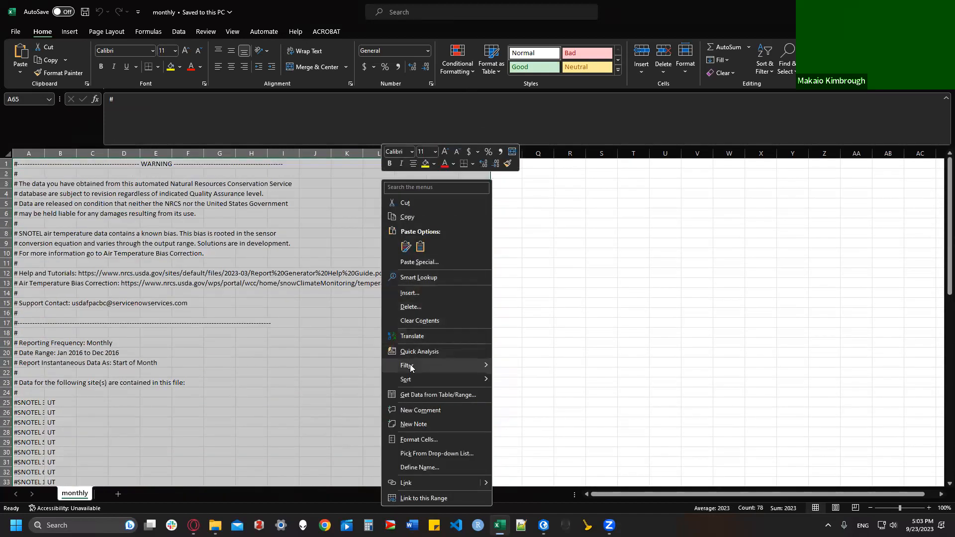
click(411, 306)
click(397, 314)
click(389, 346)
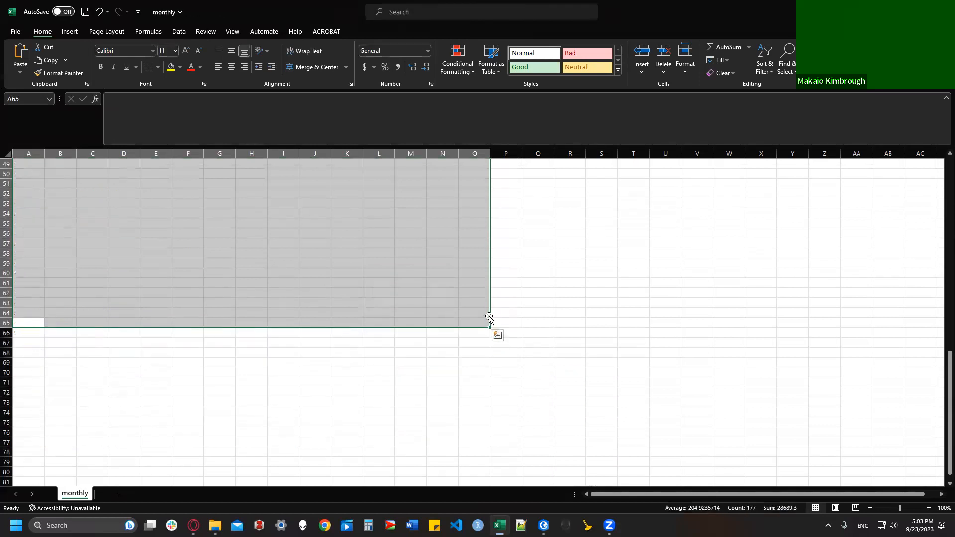
Step: Widen the Station Name columns, save monthly.csv and close Excel
click(526, 224)
scroll(462, 226, up, 1)
scroll(452, 232, up, 8)
scroll(341, 219, up, 7)
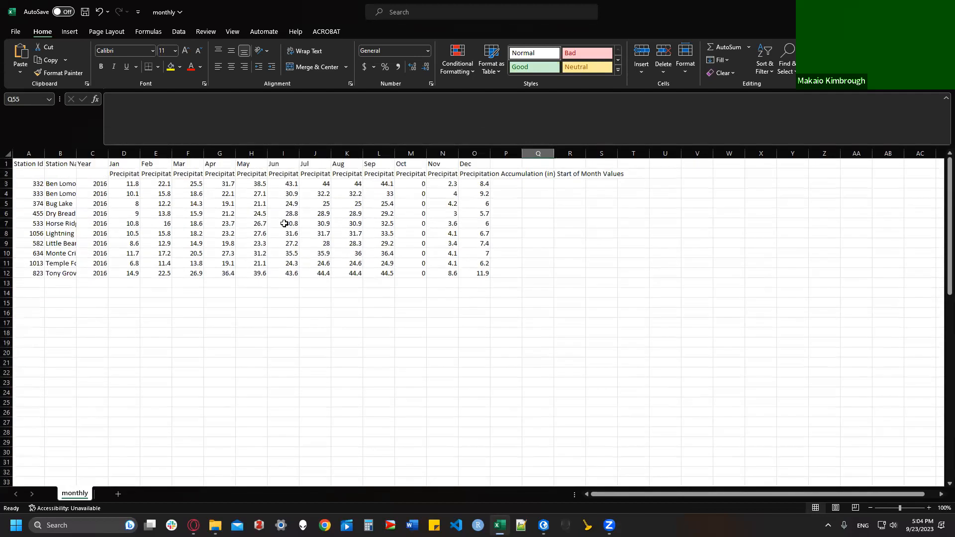
drag(46, 153, 166, 153)
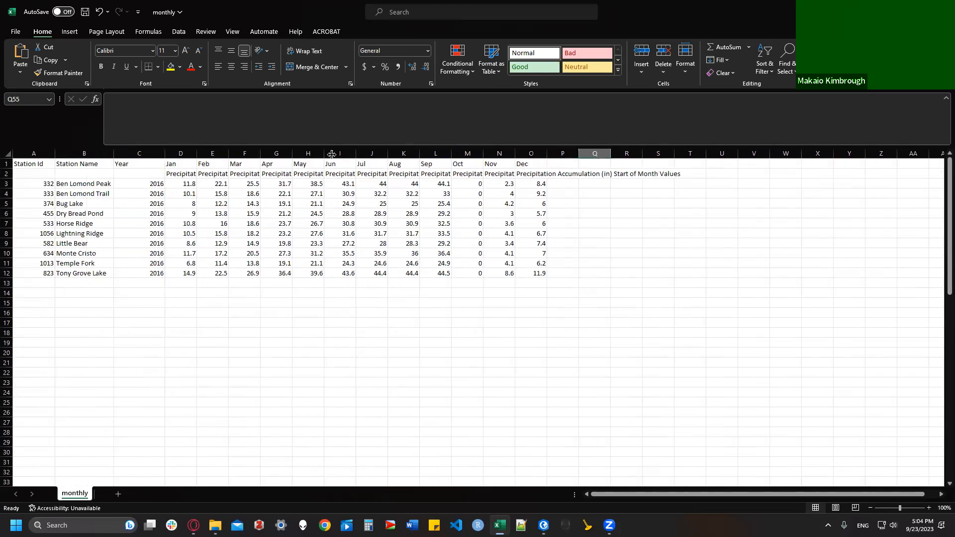
click(88, 16)
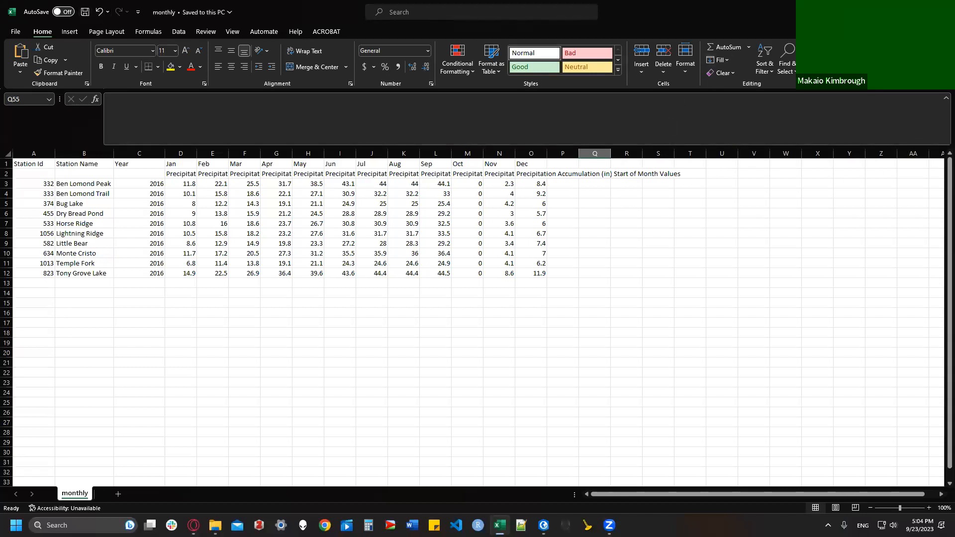
click(942, 10)
Step: Open Annual.csv and delete the #-prefixed metadata rows through row 65, shifting cells up
double_click(130, 119)
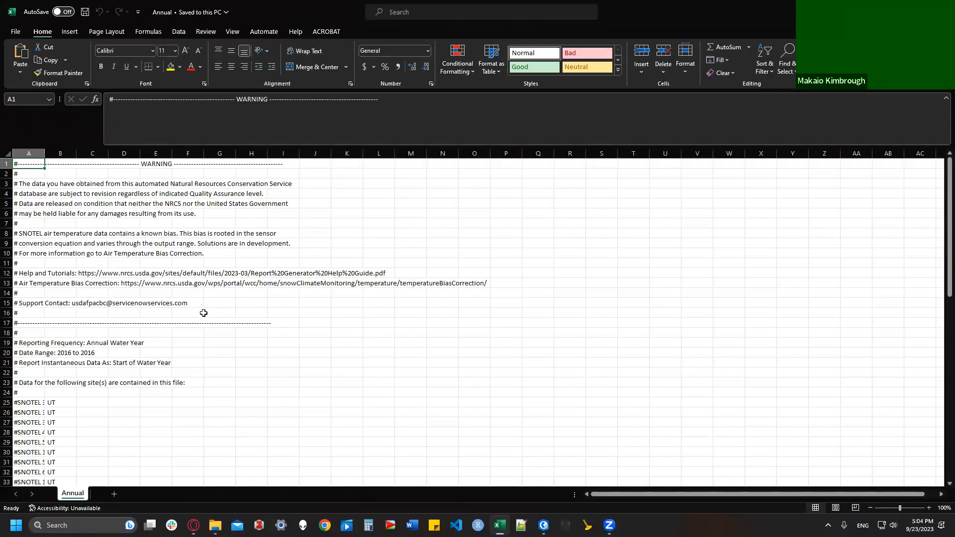
scroll(70, 324, down, 7)
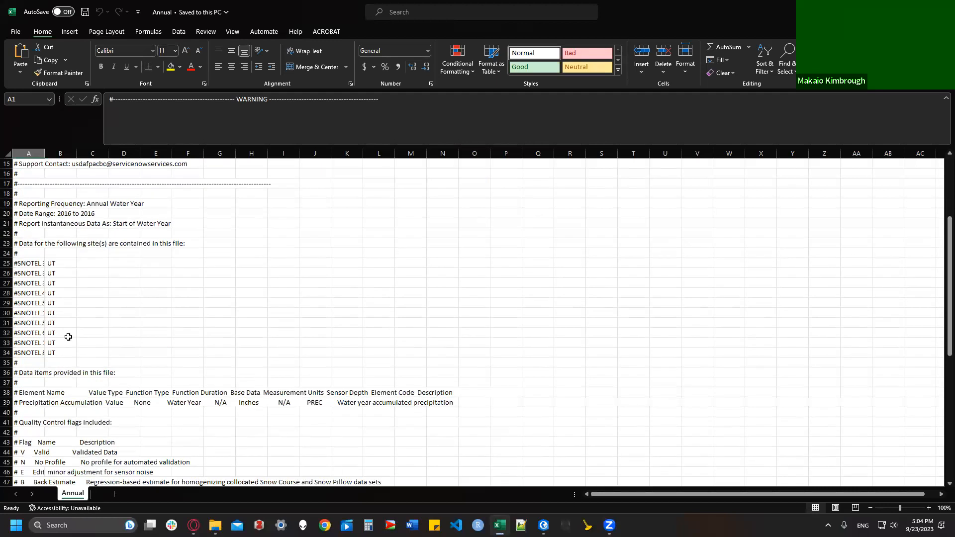
scroll(69, 352, down, 9)
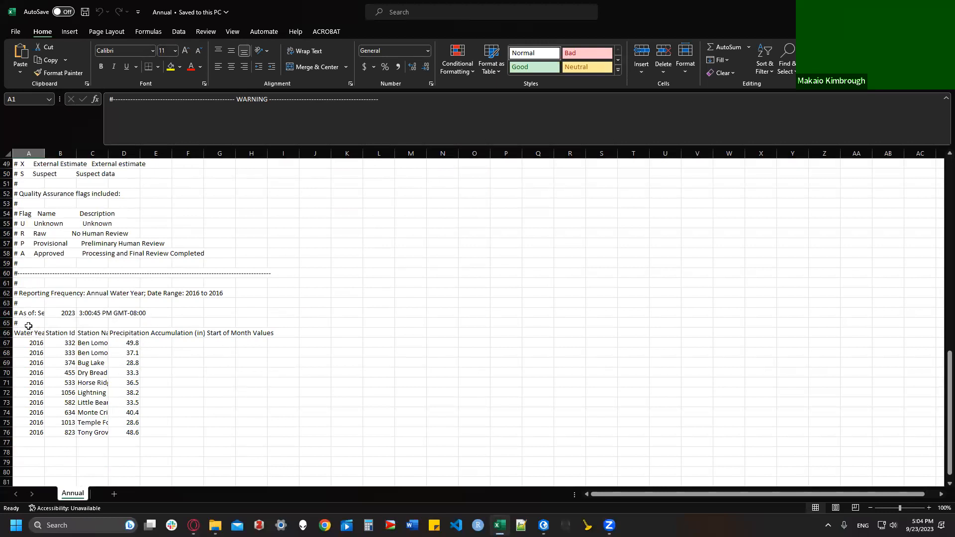
drag(26, 326, 284, 127)
right_click(218, 166)
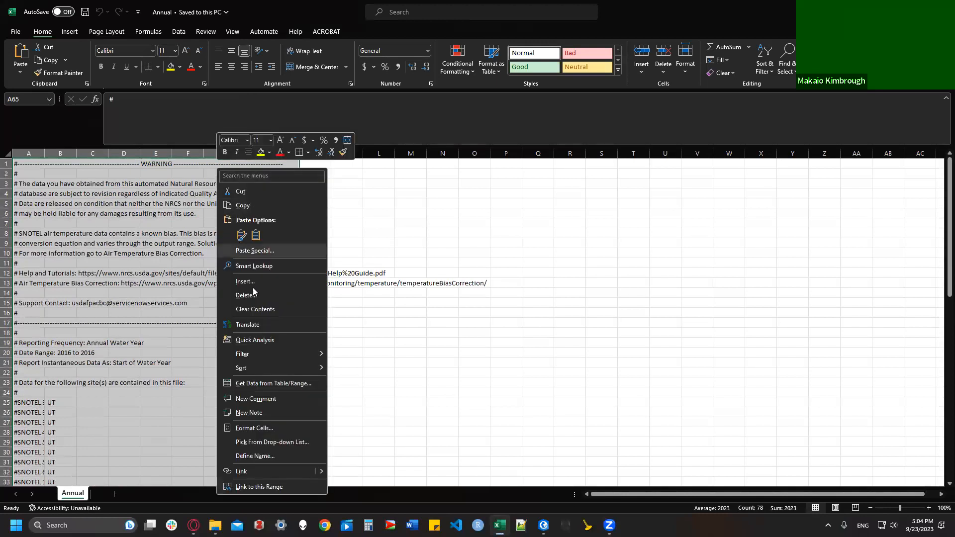
click(247, 295)
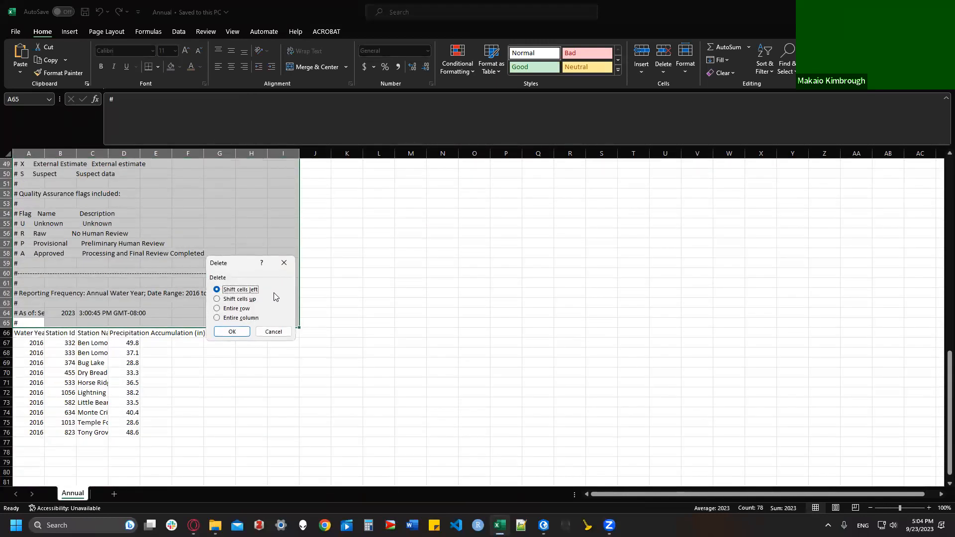
click(241, 300)
click(232, 331)
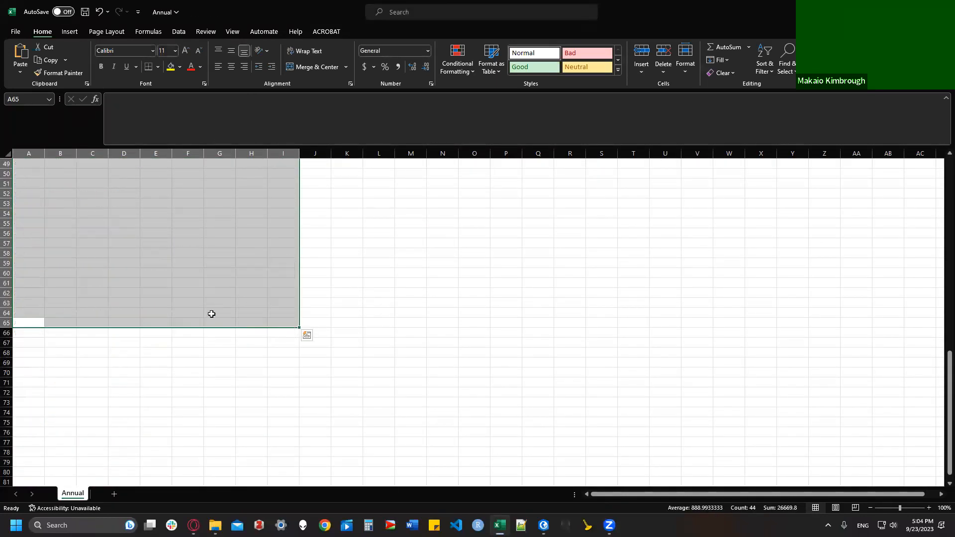
Step: Return to the top of the sheet, widen column A for Water Year, and close the workbook
scroll(144, 262, up, 2)
click(353, 259)
key(Up)
key(Up)
key(Up)
key(Up)
key(Up)
key(Up)
key(Up)
key(Up)
key(Up)
key(Up)
key(Up)
key(Up)
key(Up)
key(Up)
key(Up)
key(Up)
key(Up)
key(Up)
key(Up)
key(Up)
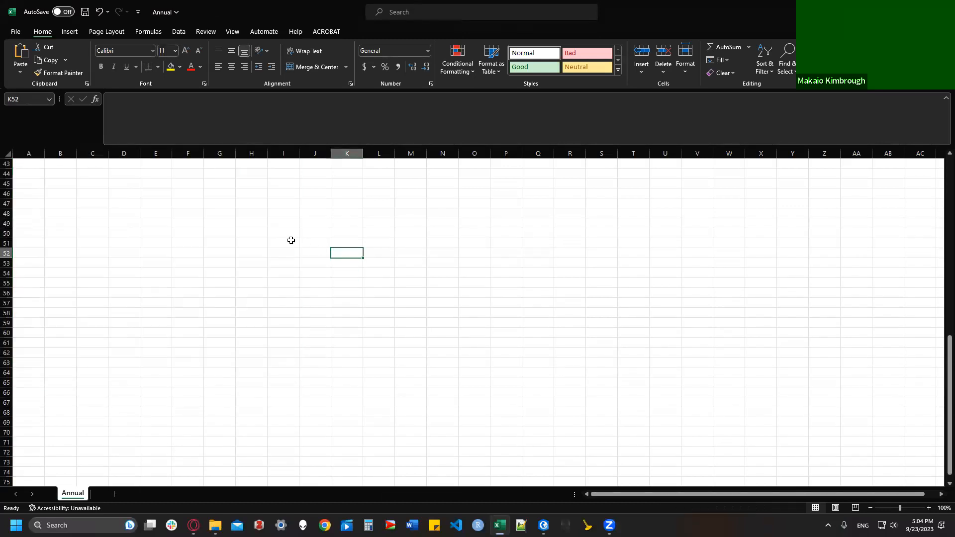
key(Up)
key(Up)
key(Up)
key(Up)
key(Up)
key(Up)
key(Up)
key(Up)
key(Up)
key(Up)
key(Up)
key(Up)
key(Up)
key(Up)
key(Up)
key(Up)
key(Up)
key(Up)
key(Up)
key(Up)
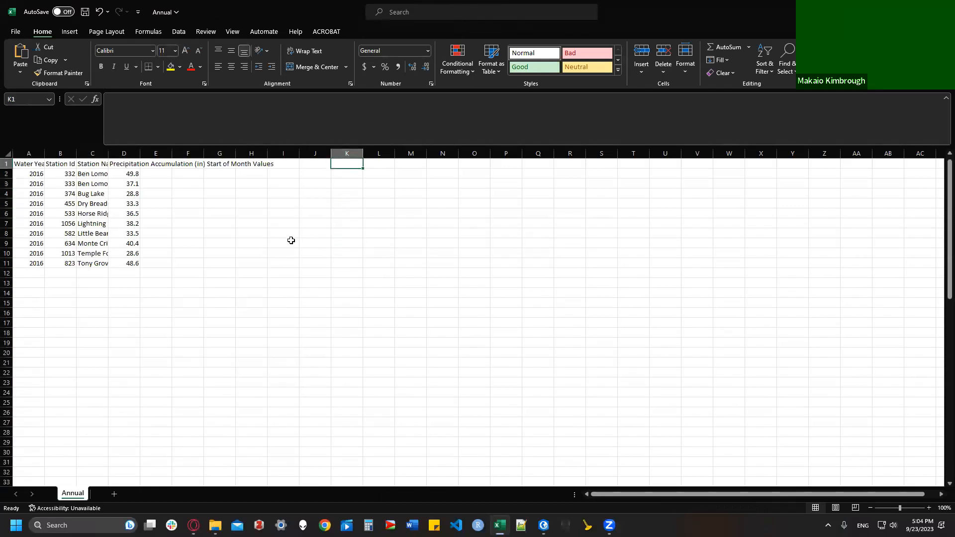
drag(45, 154, 187, 154)
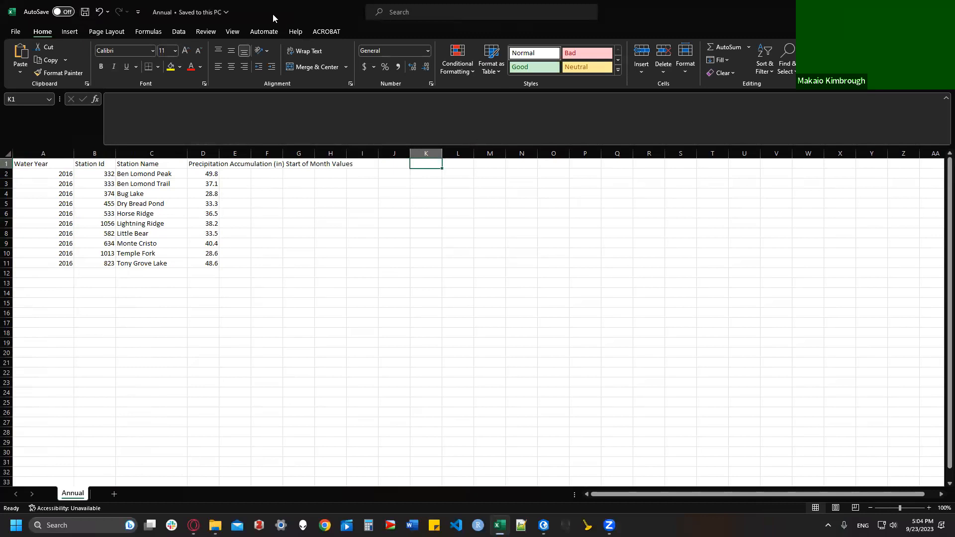
click(943, 10)
click(213, 280)
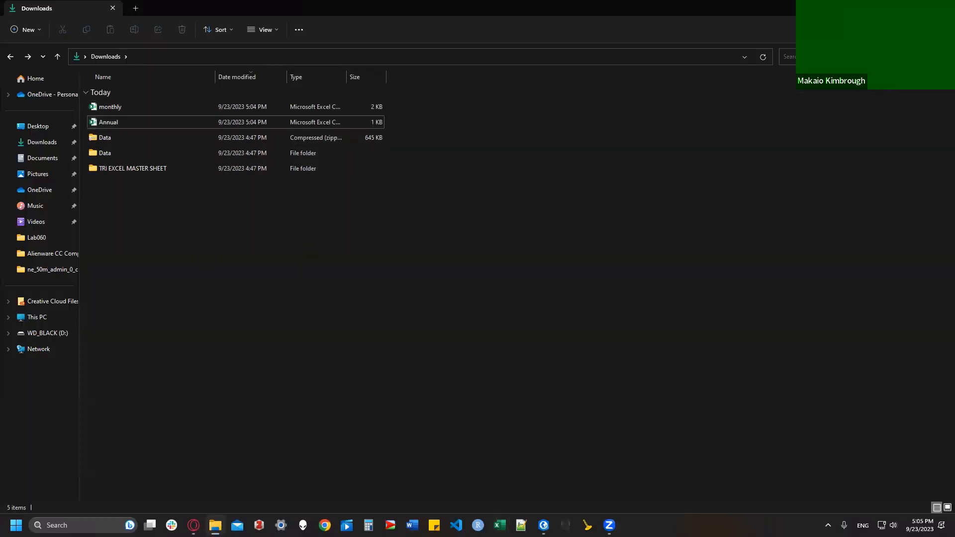
Step: Read the Lab 5 data clean-up and CSV import instructions in Canvas
click(193, 524)
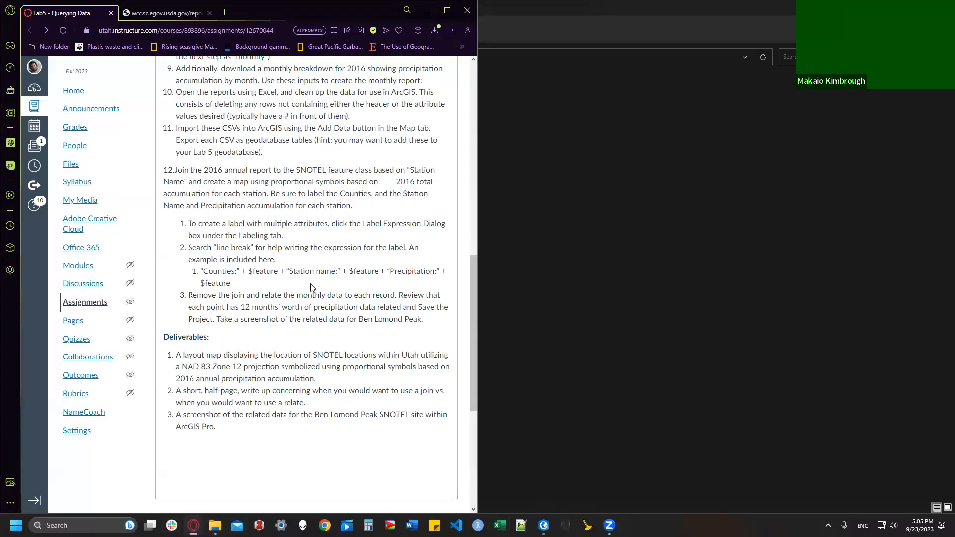
drag(175, 93, 356, 120)
click(309, 133)
drag(174, 132, 295, 155)
click(315, 156)
Step: Note the hint about the Lab 5 geodatabase, then bring ArcGIS Pro up full-screen
drag(342, 152, 333, 141)
click(237, 159)
click(543, 525)
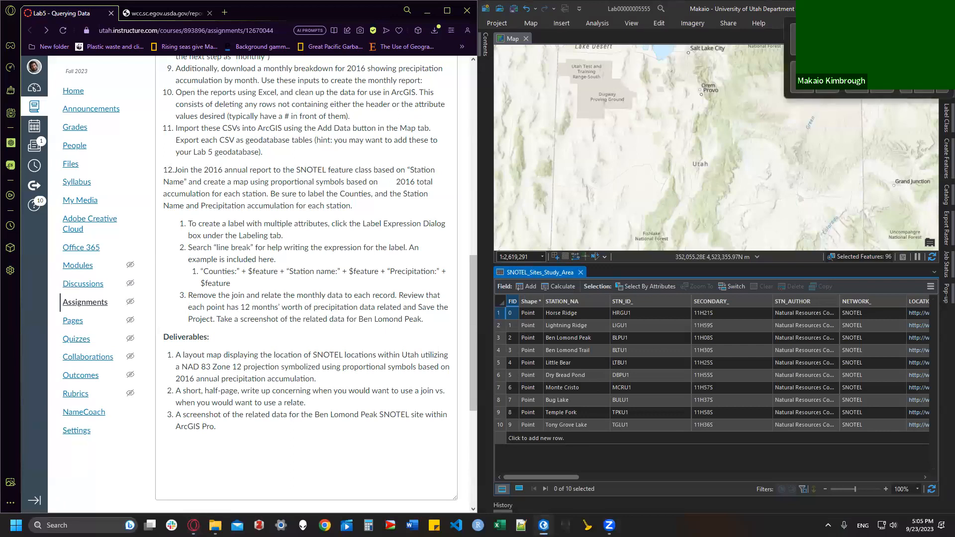
click(922, 9)
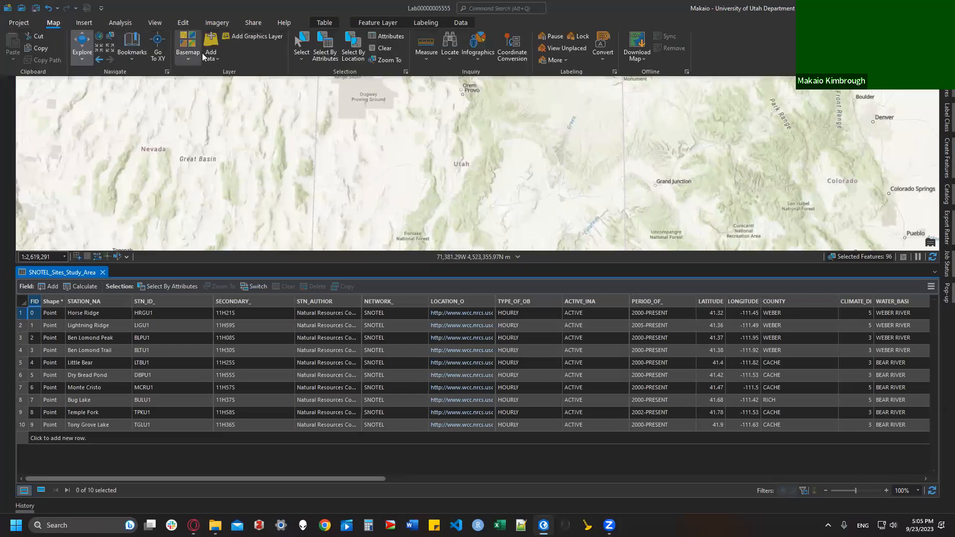
Step: Through Add Data, refresh Downloads and add Annual.csv and monthly.csv to the map together
click(214, 37)
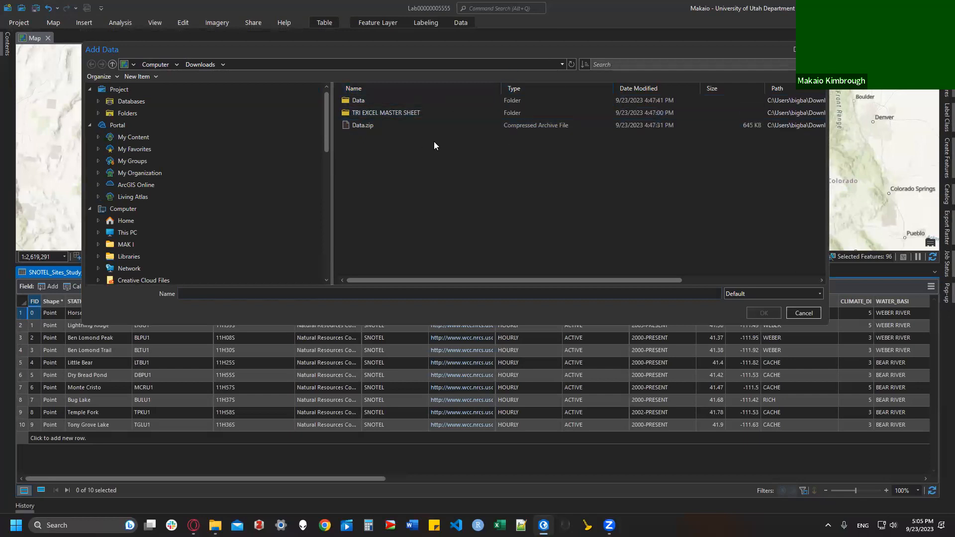
click(357, 125)
click(572, 63)
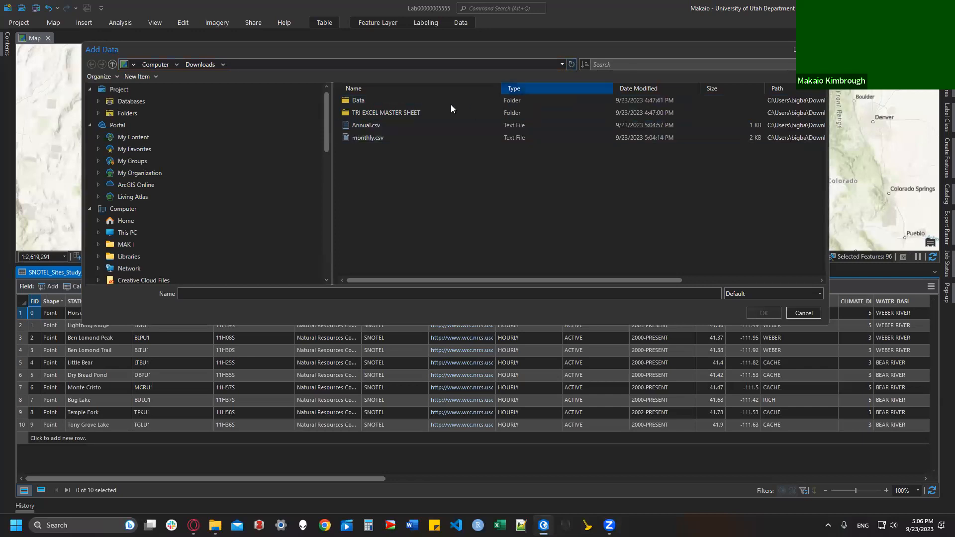
click(398, 125)
shift+click(380, 139)
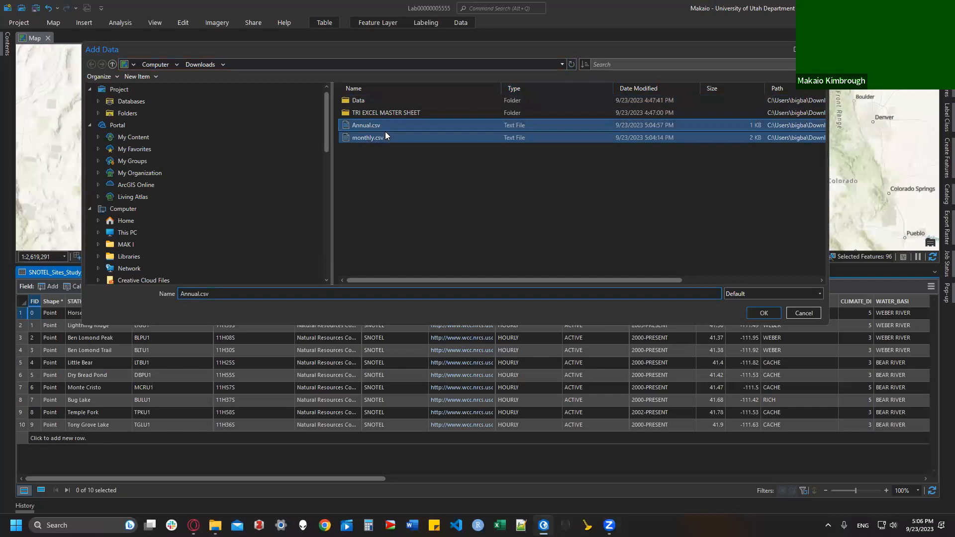
click(384, 134)
click(381, 129)
ctrl+click(390, 142)
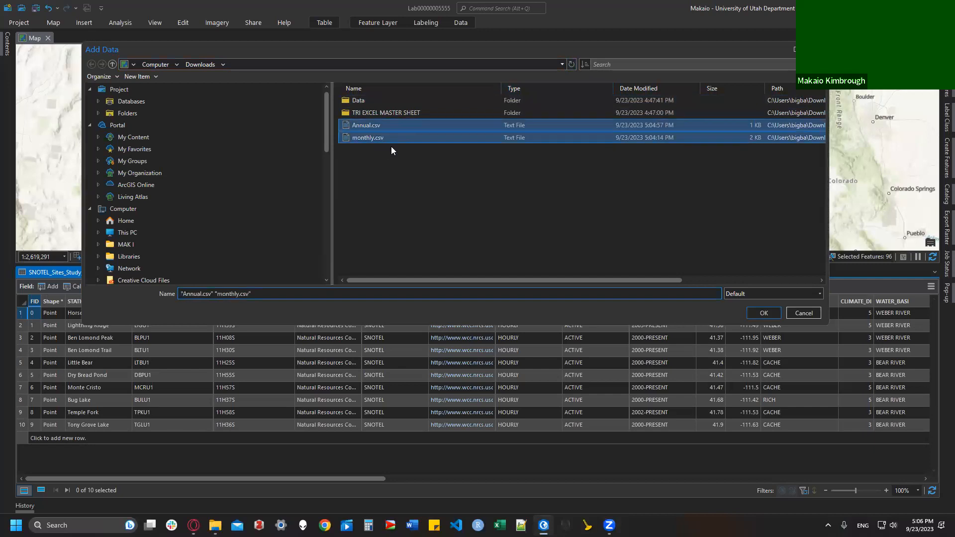
click(758, 315)
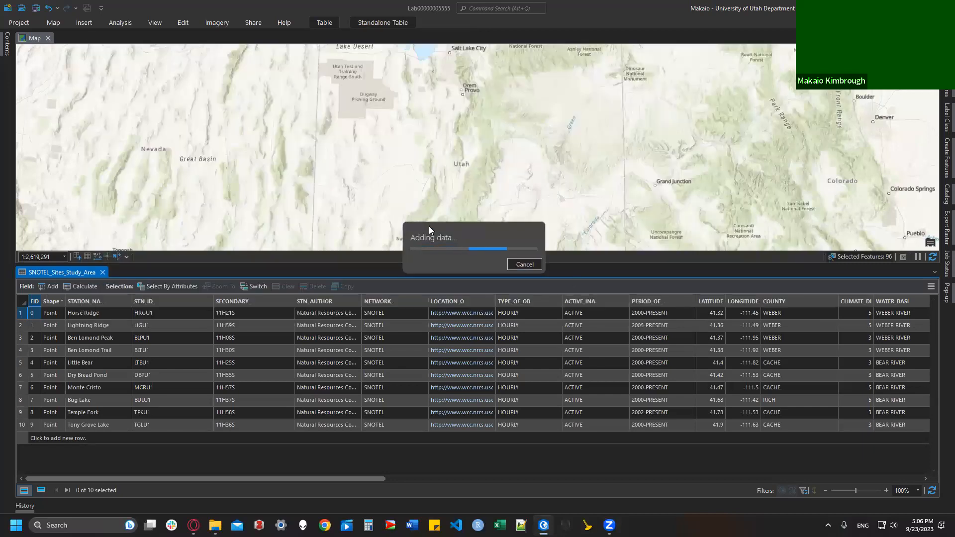
click(7, 45)
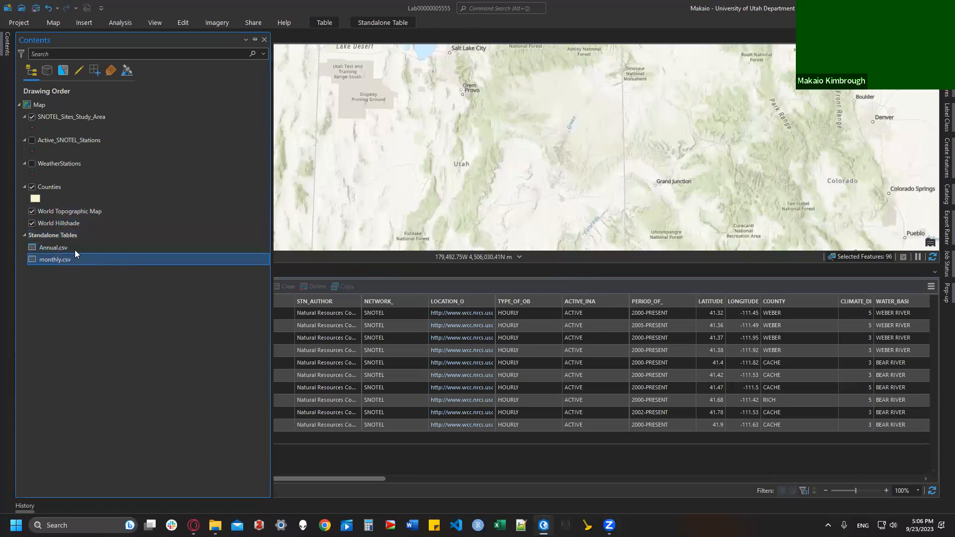
Step: Open the Annual.csv table to check its station precipitation values, then close it
right_click(58, 248)
click(100, 244)
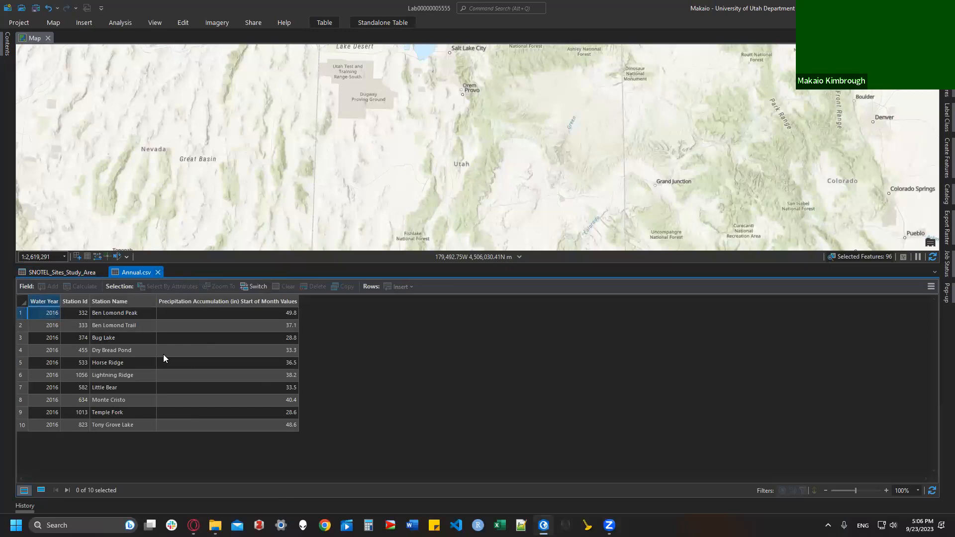
click(158, 272)
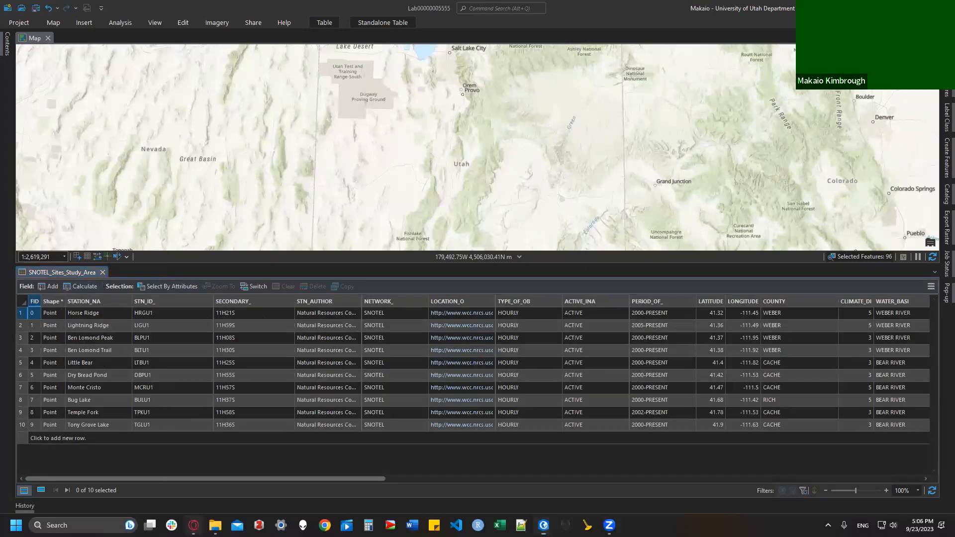
Step: Read the export-to-geodatabase instruction in Canvas, then return to ArcGIS Pro's Contents pane
click(194, 525)
drag(174, 130, 265, 154)
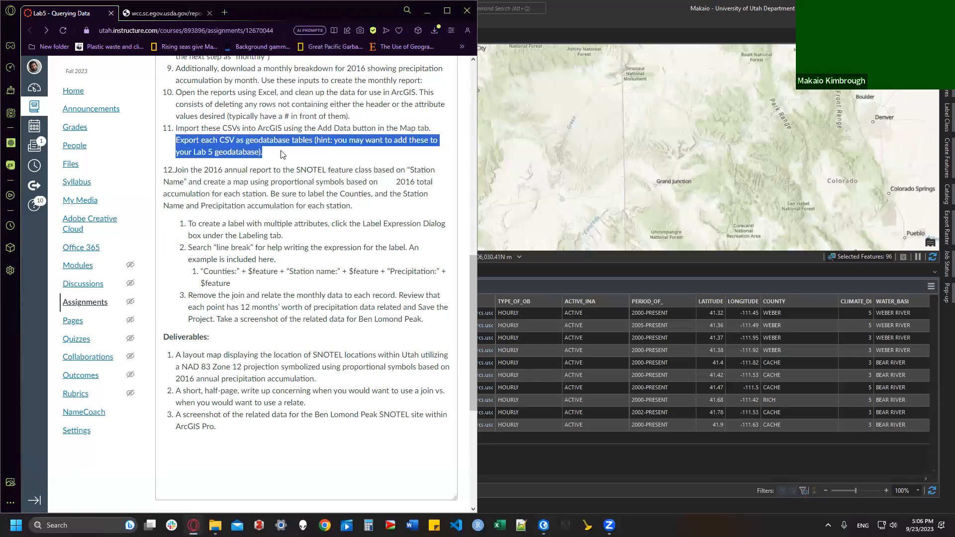
click(759, 17)
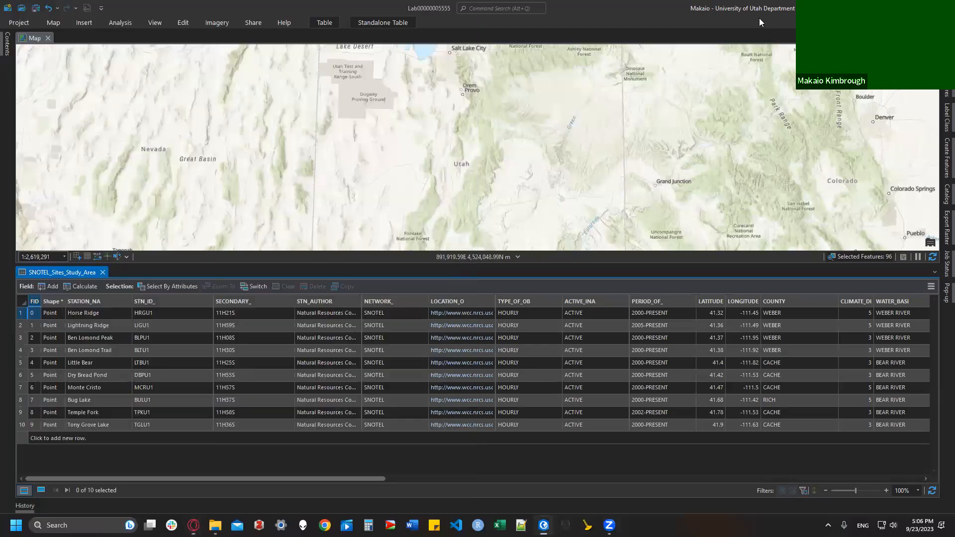
click(6, 48)
Step: Start Export Table on Annual.csv and name the output table Annual_Precip
right_click(46, 246)
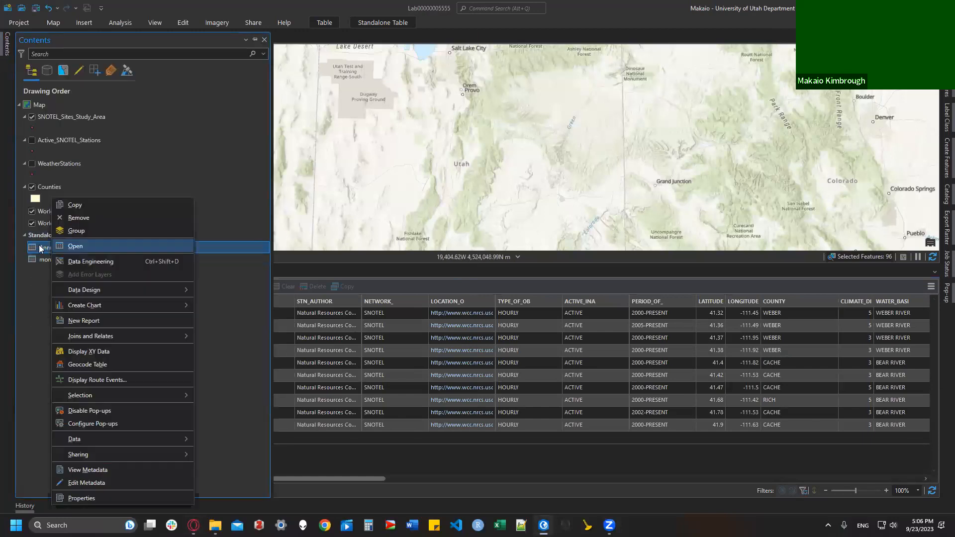
mouse_move(96, 439)
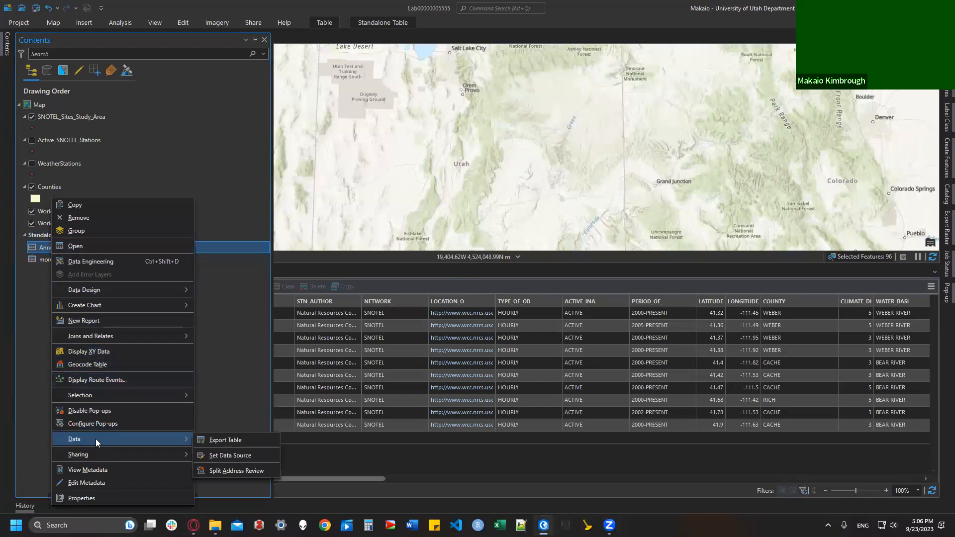
click(224, 440)
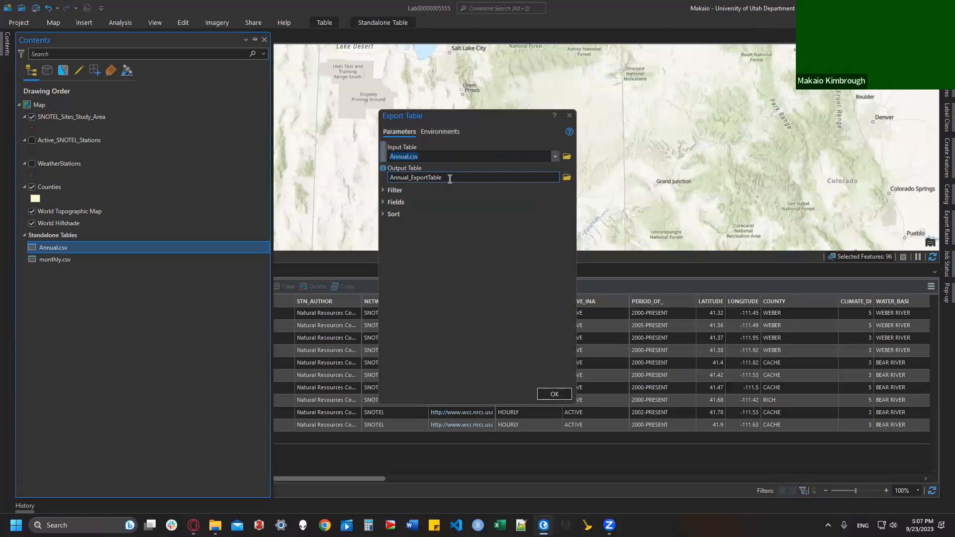
click(566, 178)
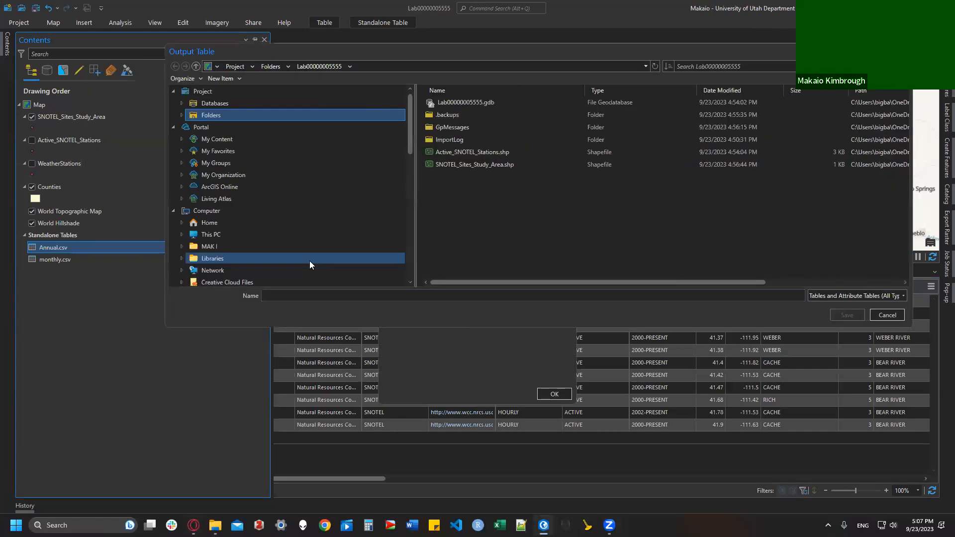
text(Annua)
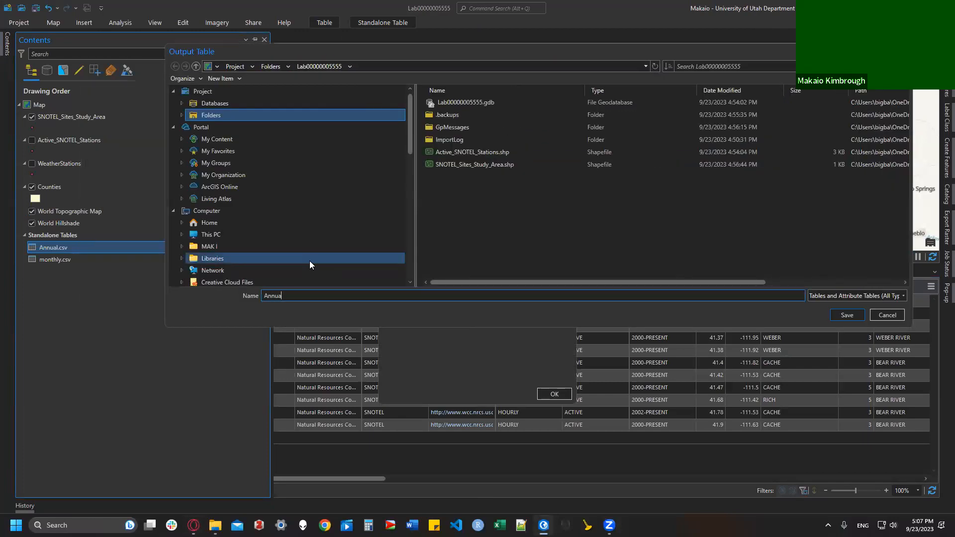
text(l_Precip)
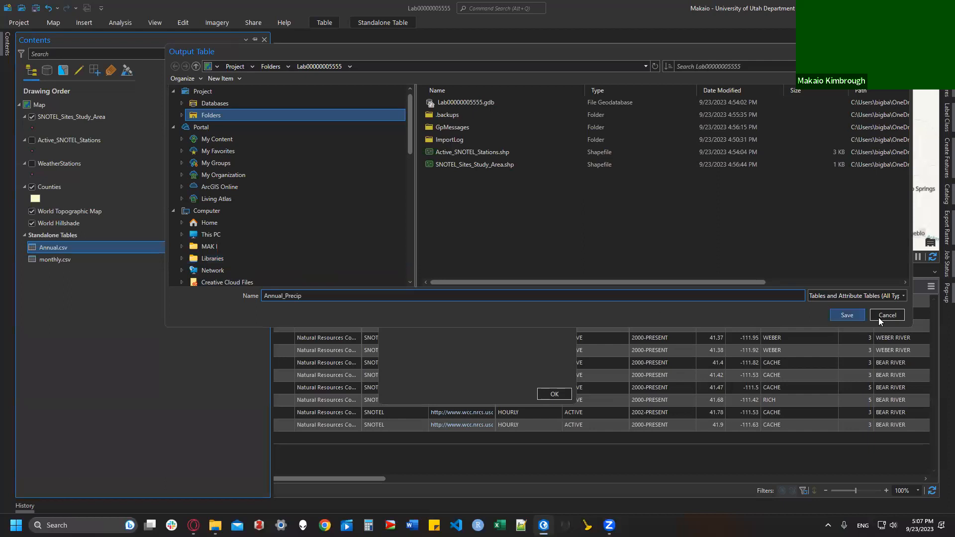
Step: Save Annual_Precip into the project geodatabase Lab00000005555.gdb and run the export
click(229, 103)
click(430, 104)
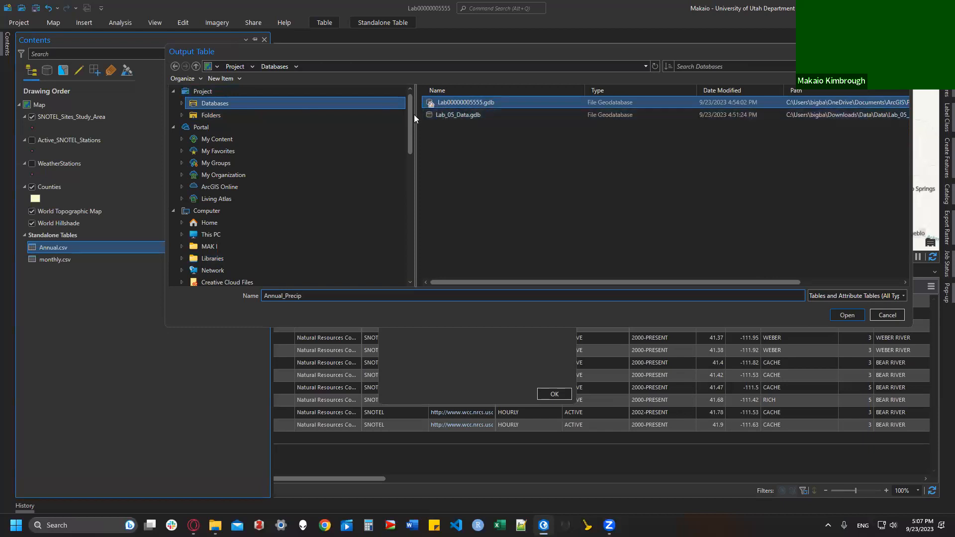
drag(417, 115, 422, 115)
click(452, 115)
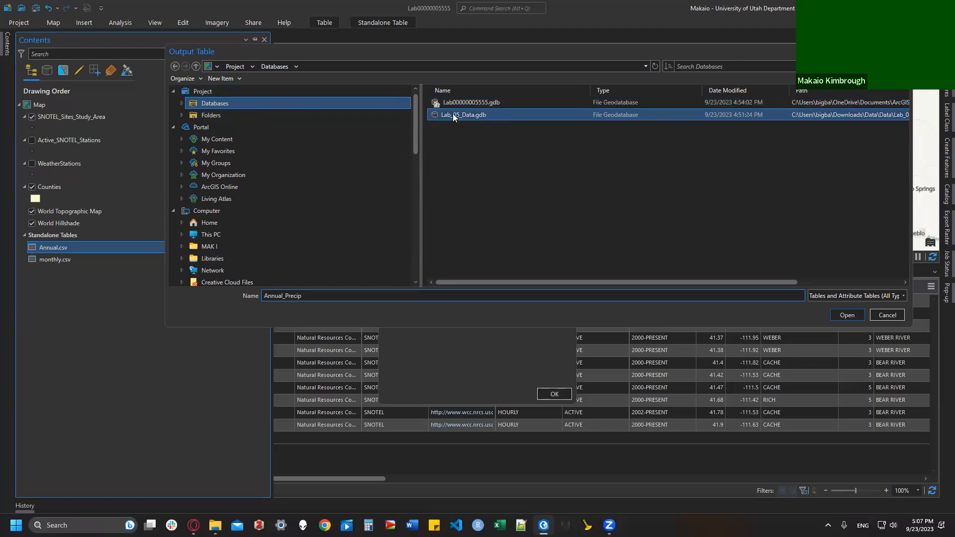
click(480, 102)
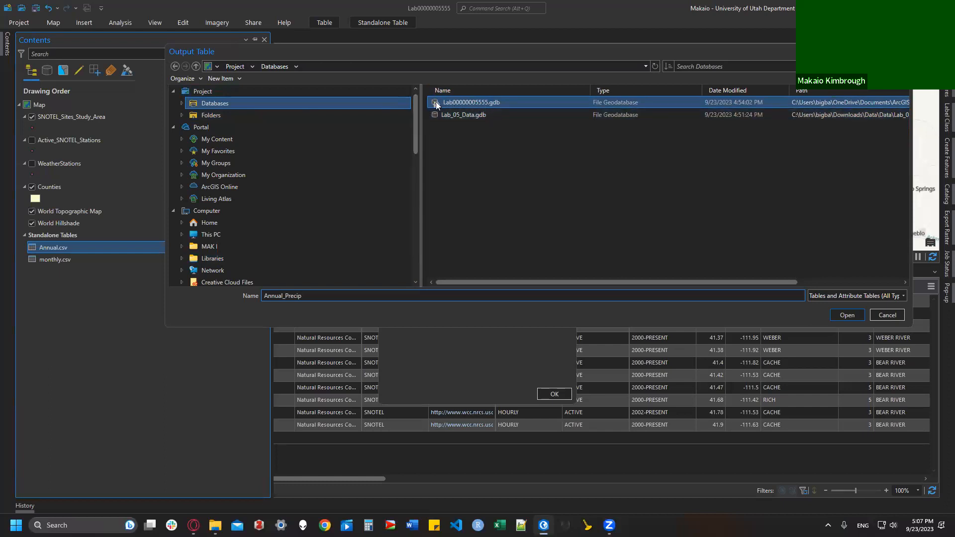
click(835, 318)
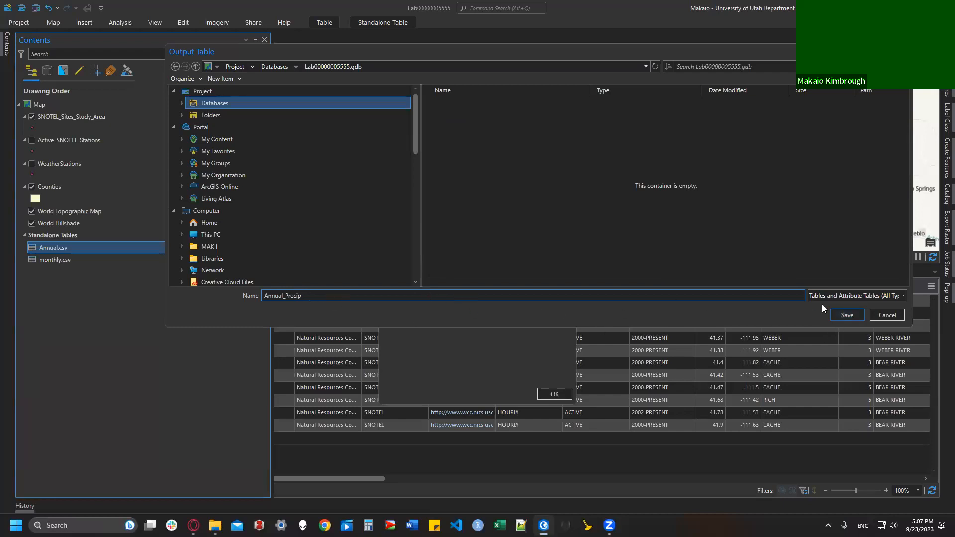
click(847, 315)
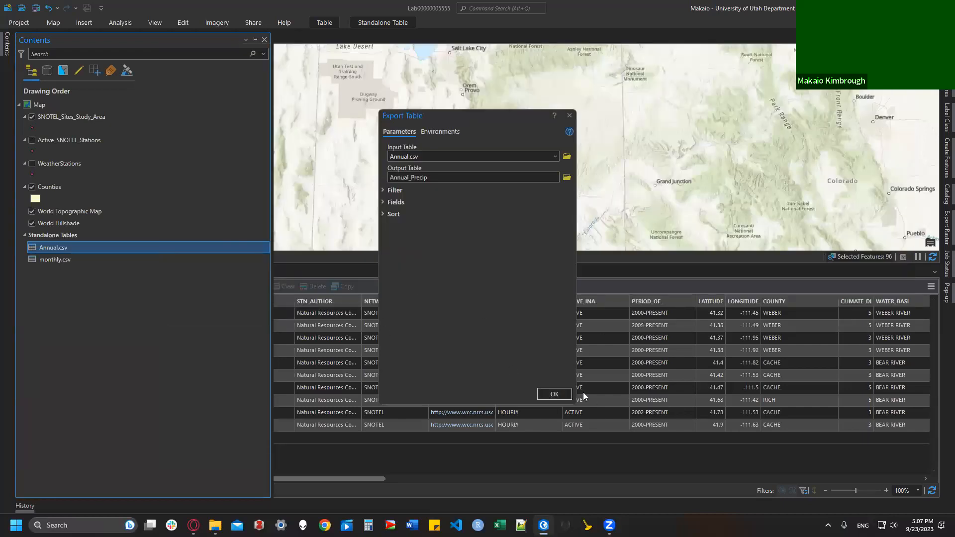
click(570, 394)
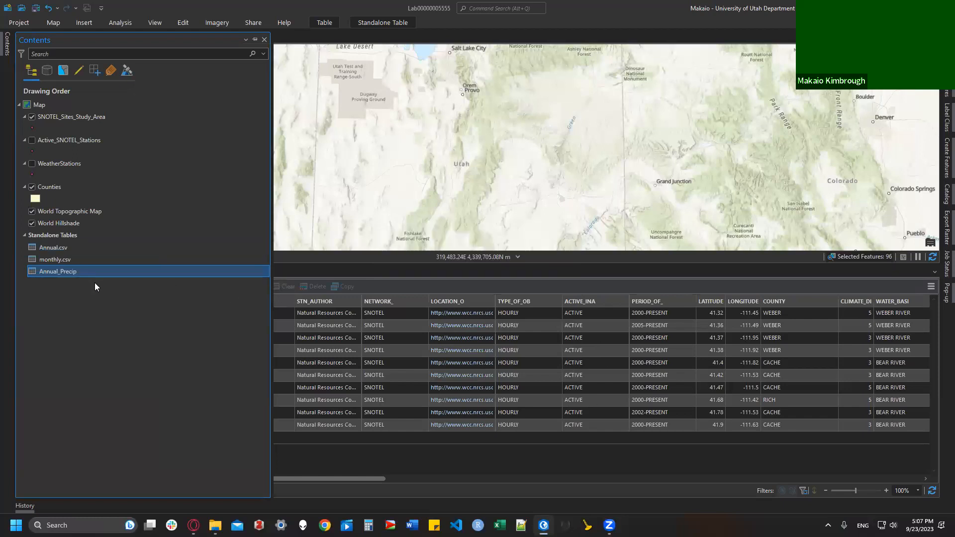
Step: Remove Annual.csv from the map and start Export Table on monthly.csv
right_click(85, 242)
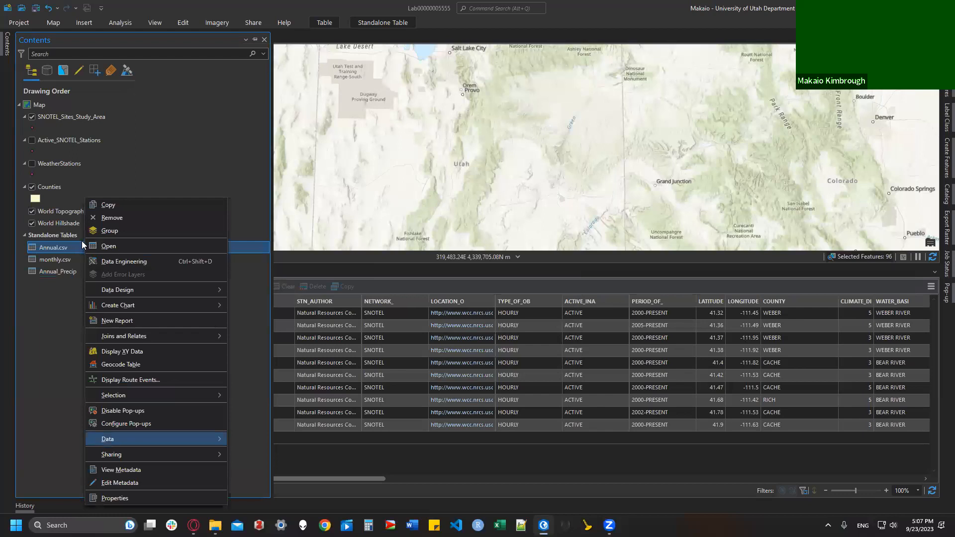
click(104, 219)
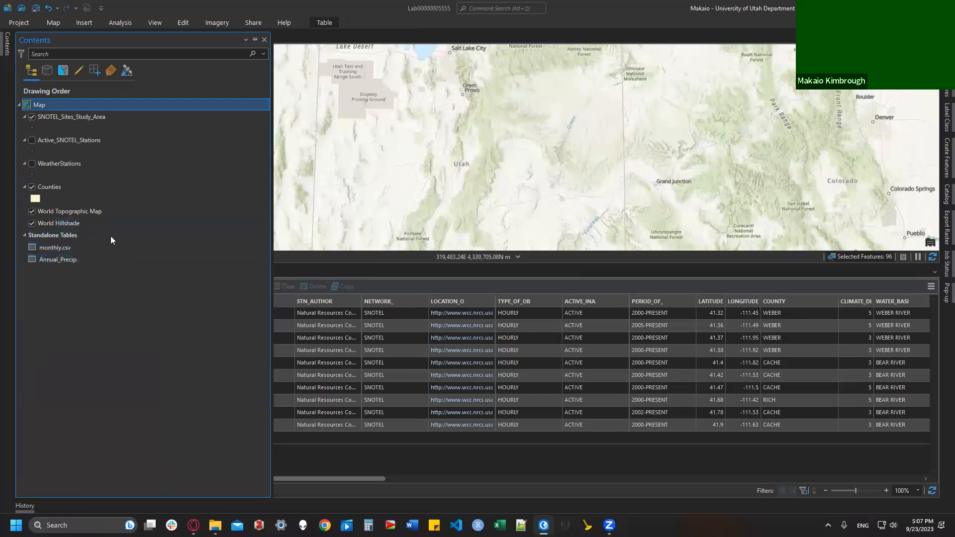
right_click(70, 248)
click(58, 252)
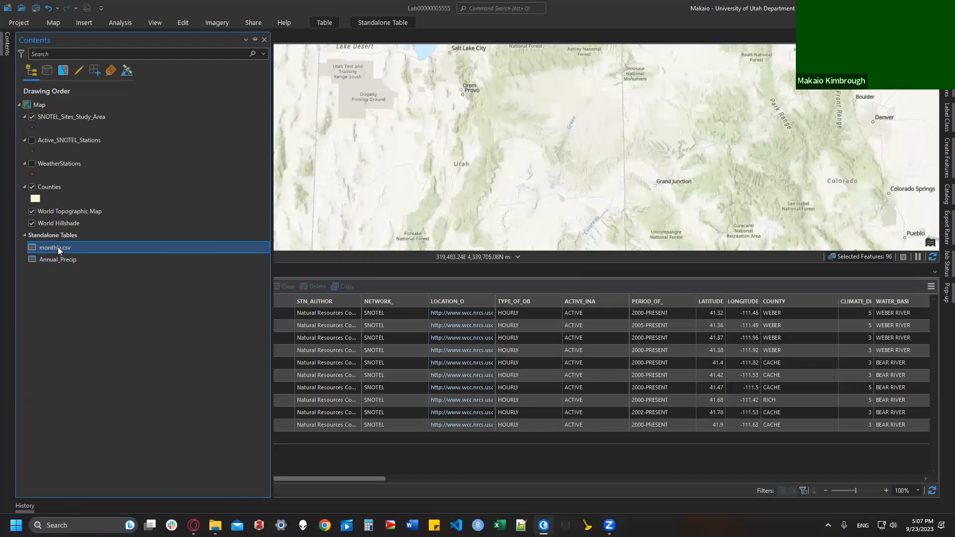
right_click(58, 248)
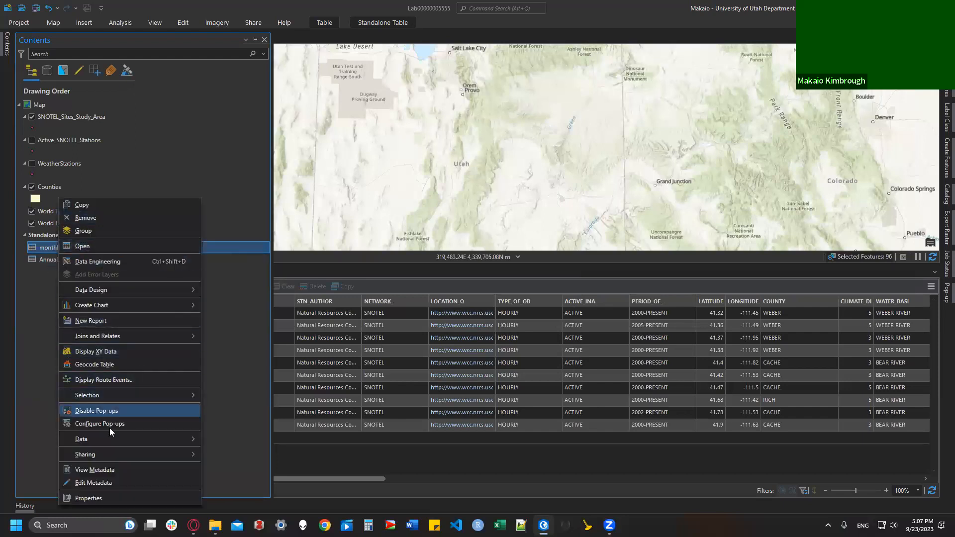
mouse_move(105, 438)
click(231, 440)
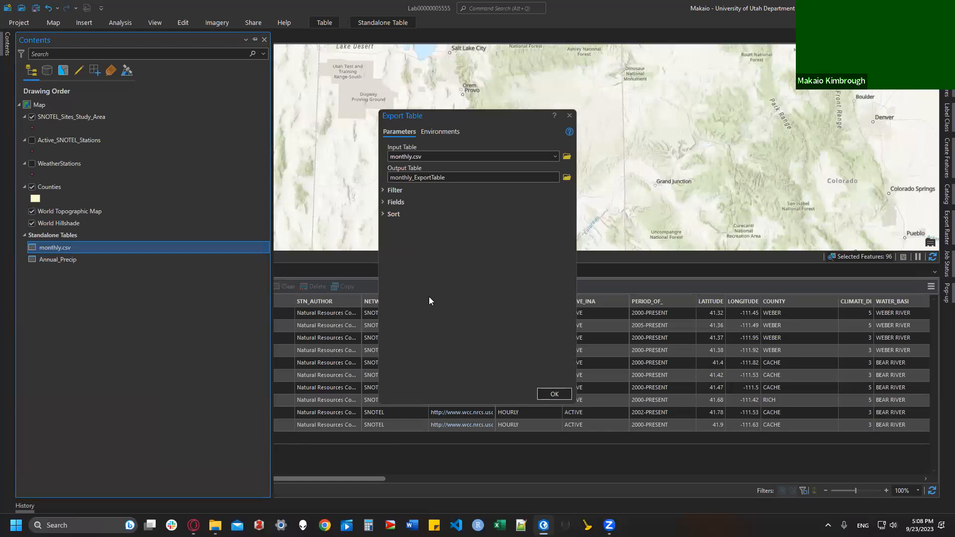
Step: Save the output as Month_Precip in the project geodatabase and run the export
click(566, 177)
click(245, 103)
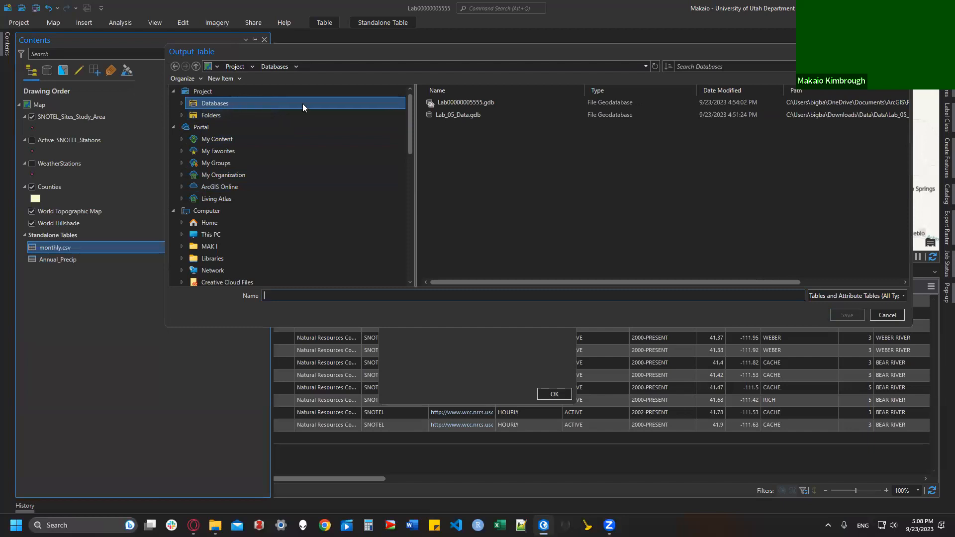
click(431, 103)
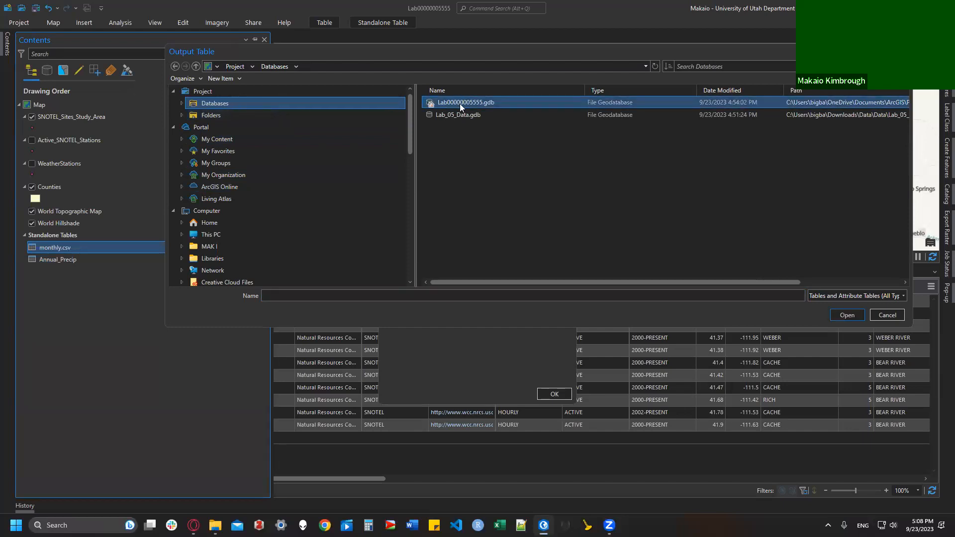
click(850, 313)
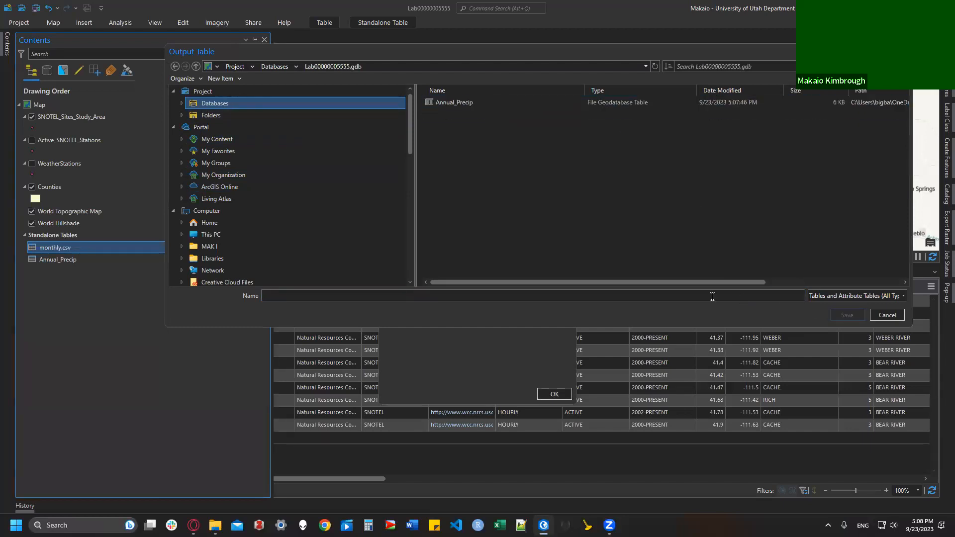
click(635, 299)
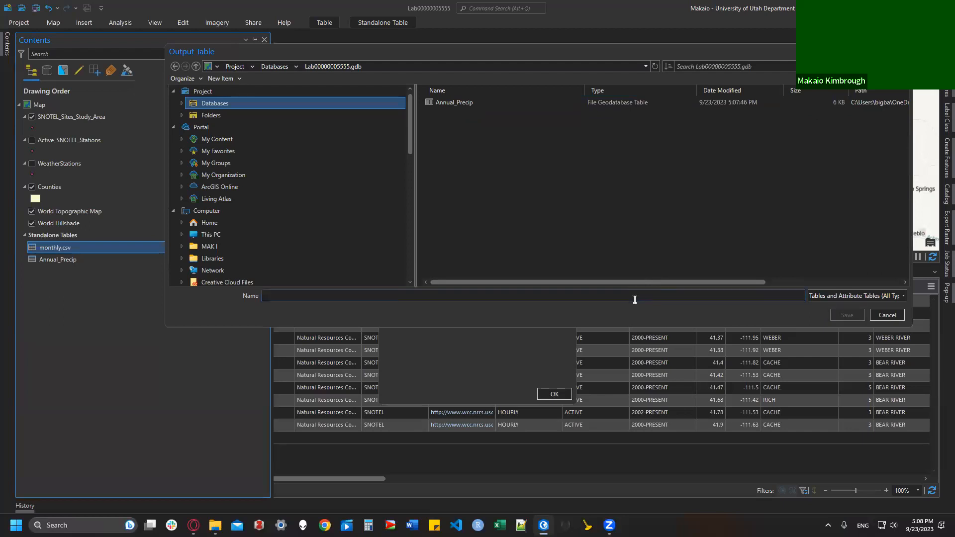
text(Mo)
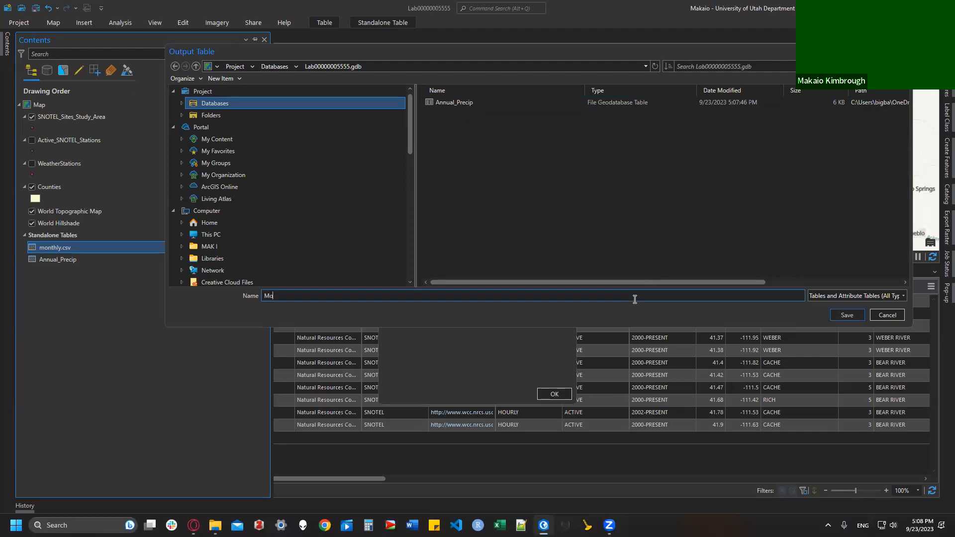
text(nth_Precip)
click(856, 317)
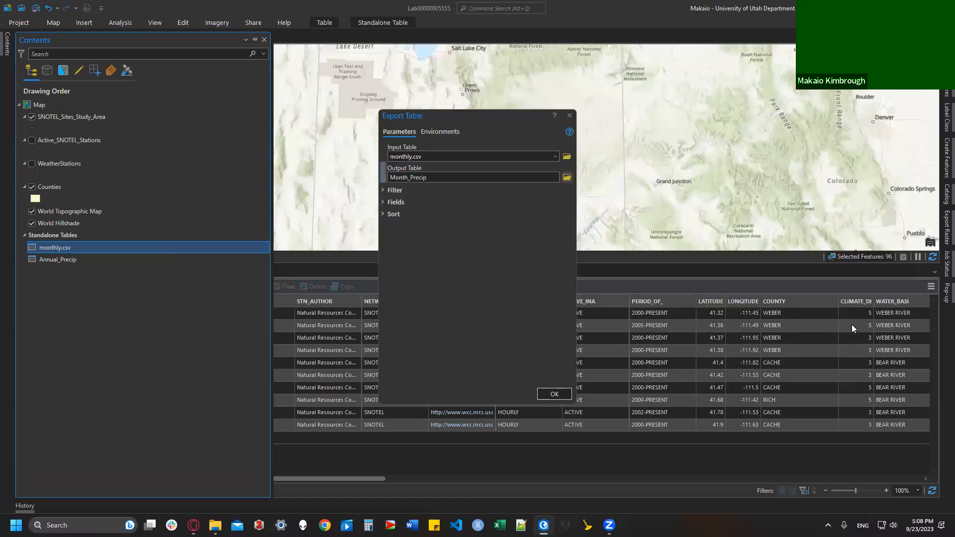
click(552, 396)
click(72, 274)
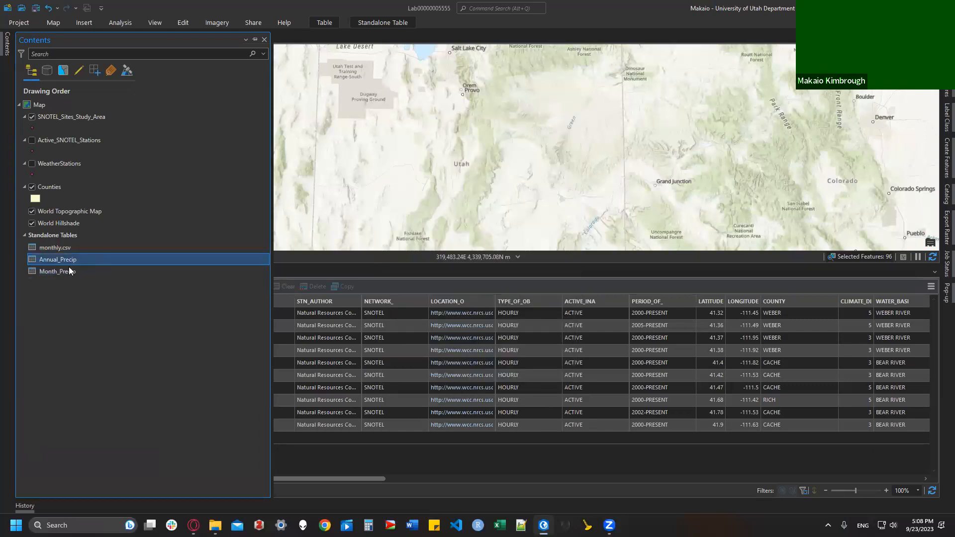
Step: Remove monthly.csv from the Contents pane, then bring the Canvas instructions forward
right_click(79, 250)
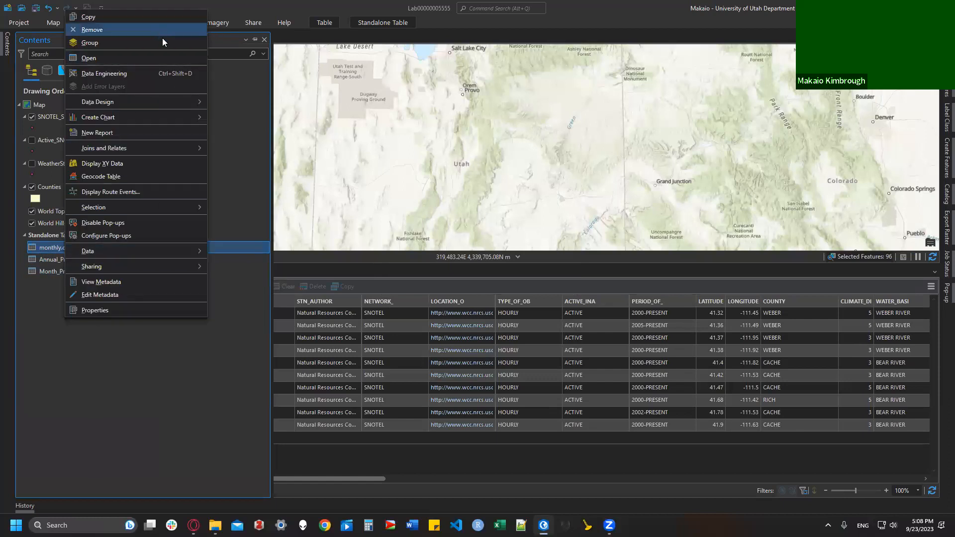
click(81, 248)
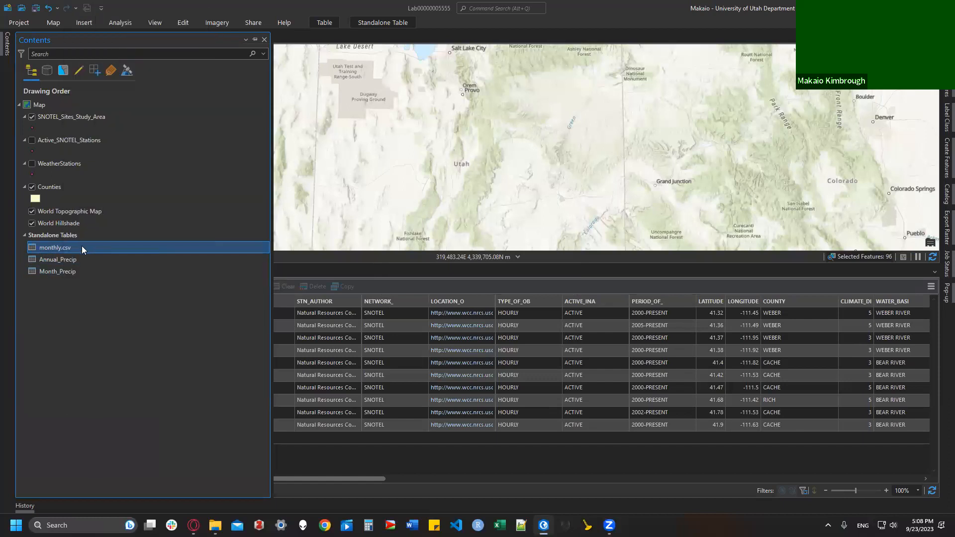
right_click(52, 251)
click(86, 30)
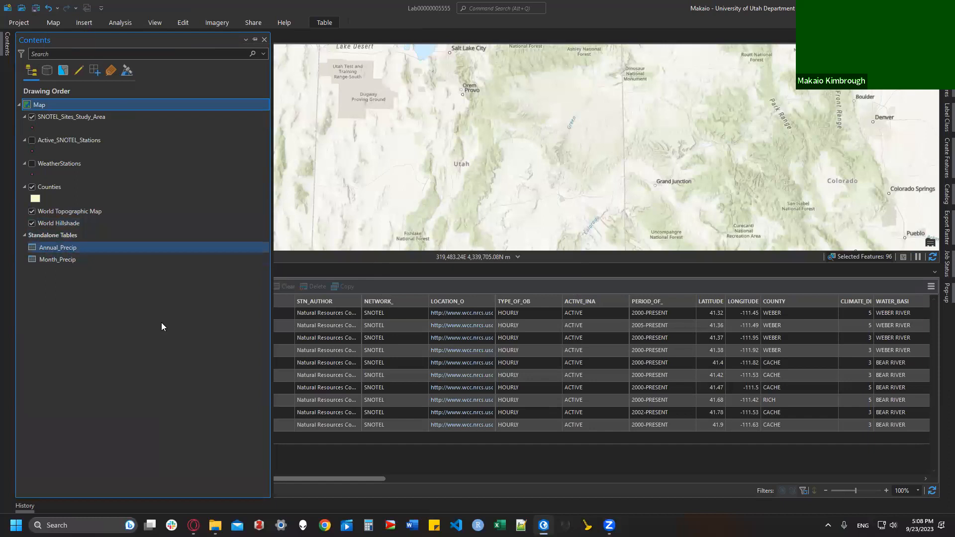
click(193, 525)
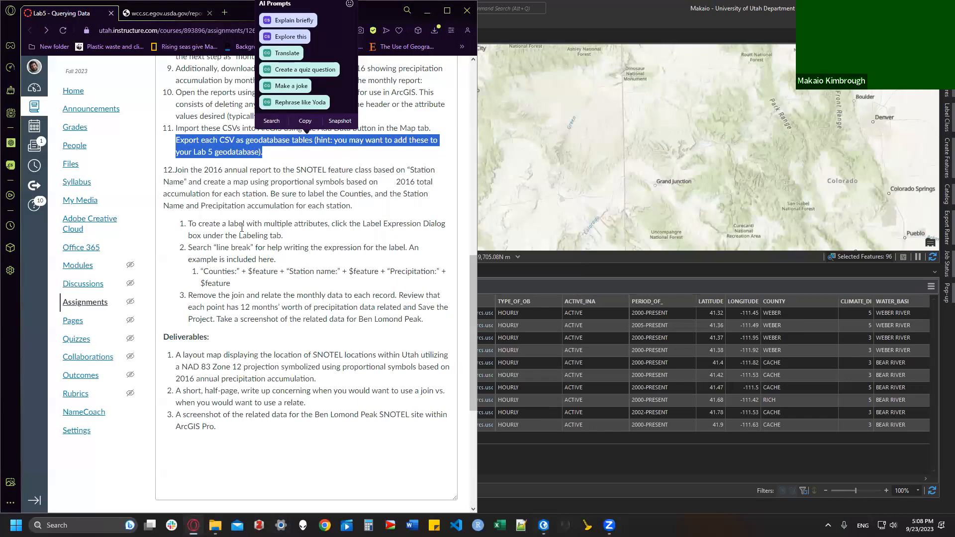
Step: Read step 12 on joining the 2016 annual report to SNOTEL stations, then return to ArcGIS Pro
click(237, 182)
scroll(223, 194, down, 1)
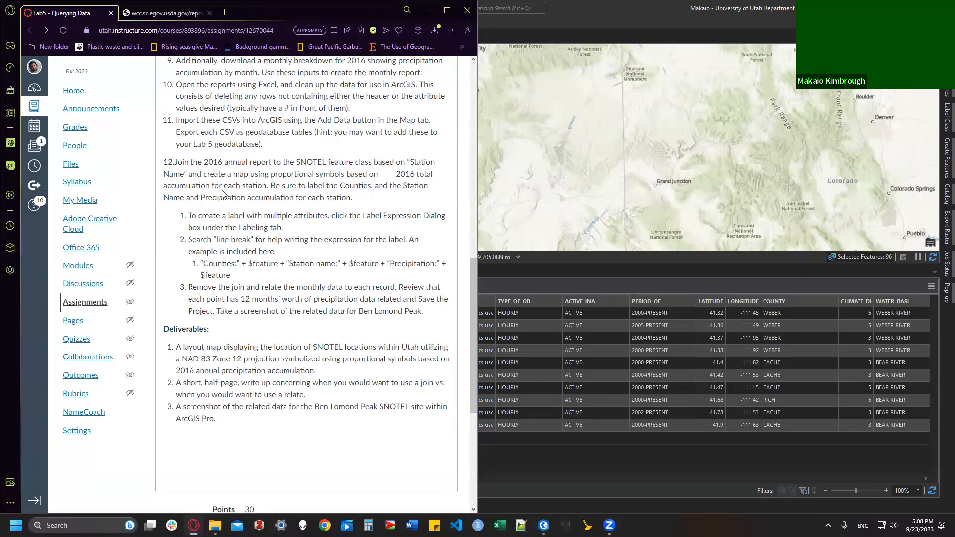
scroll(222, 194, down, 2)
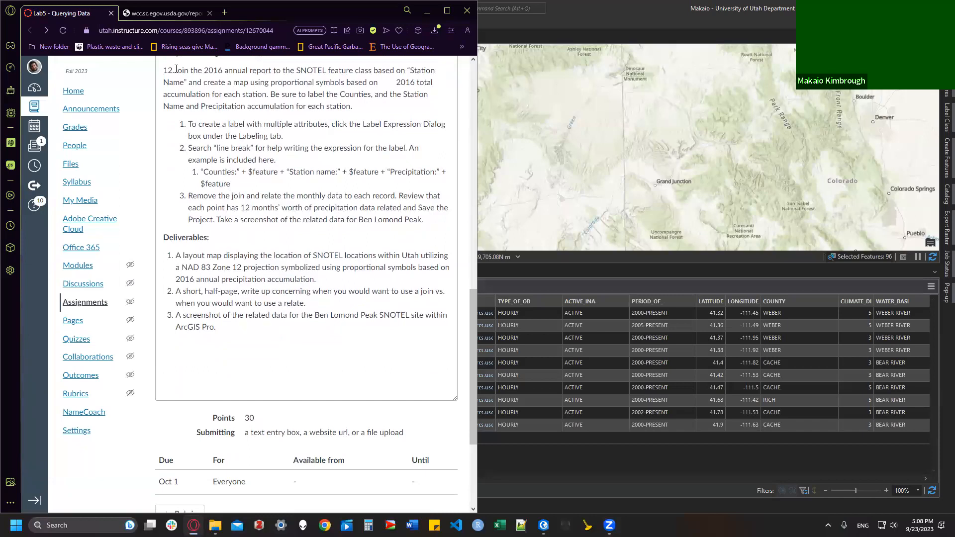
drag(175, 71, 387, 114)
click(387, 116)
click(723, 25)
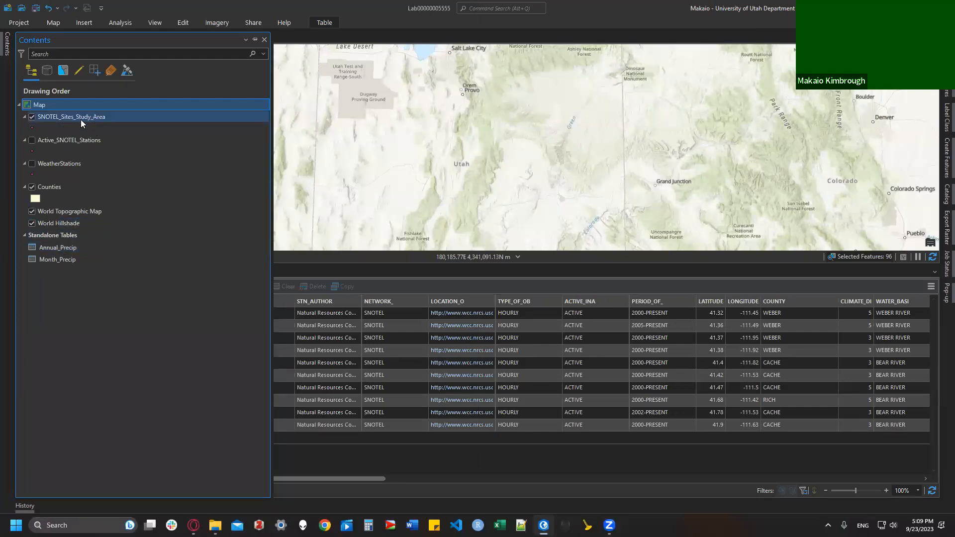
Step: Join Annual_Precip to SNOTEL_Sites_Study_Area by matching STATION_NA to Station Name, indexing the joined fields
drag(409, 89, 381, 247)
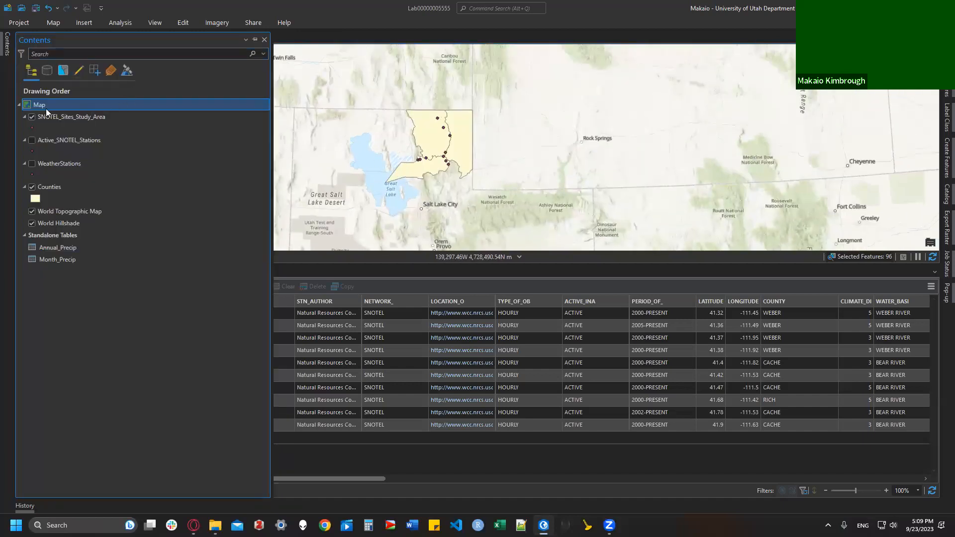
right_click(60, 118)
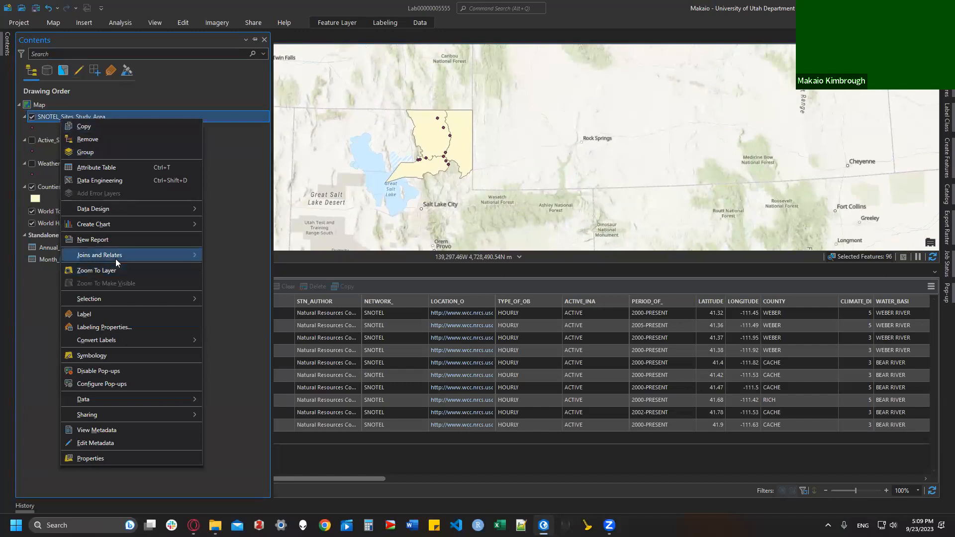
mouse_move(88, 259)
click(250, 257)
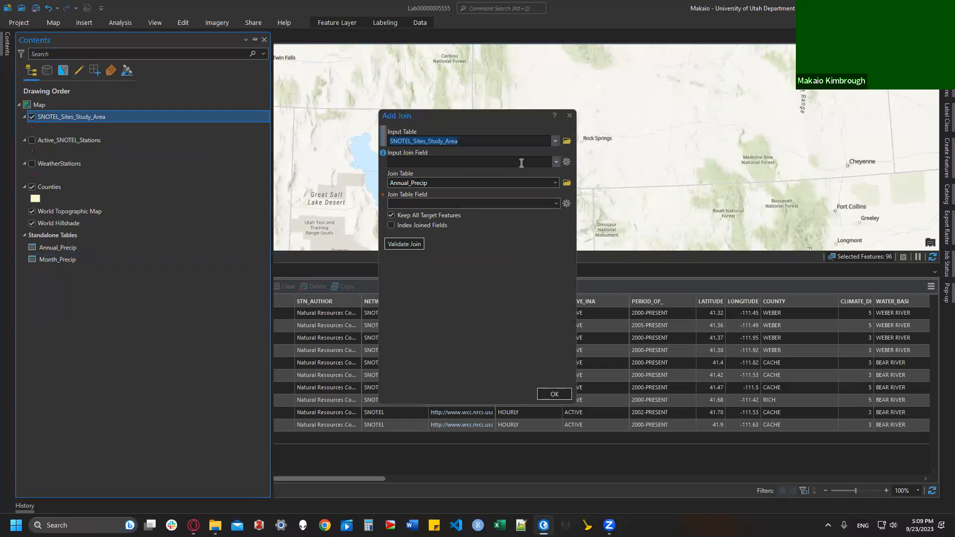
click(555, 162)
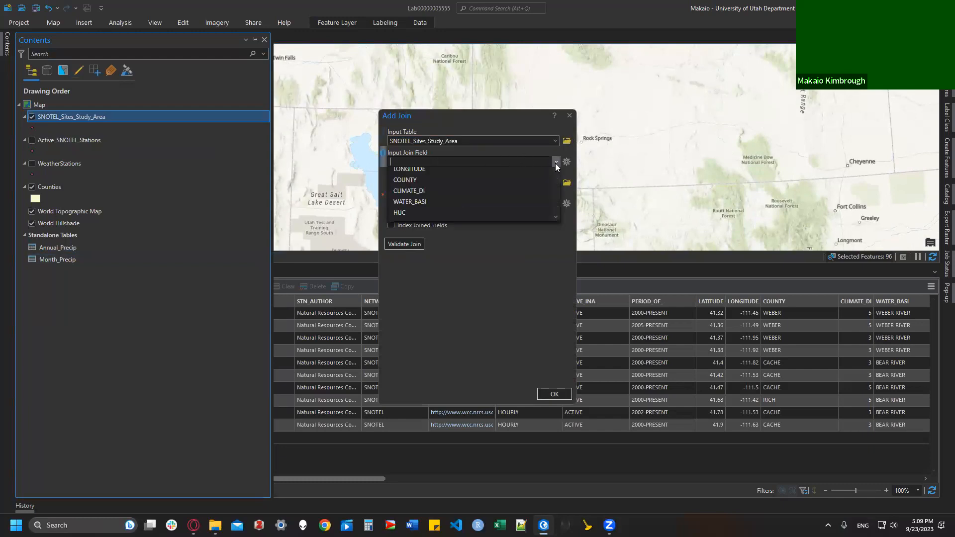
click(483, 187)
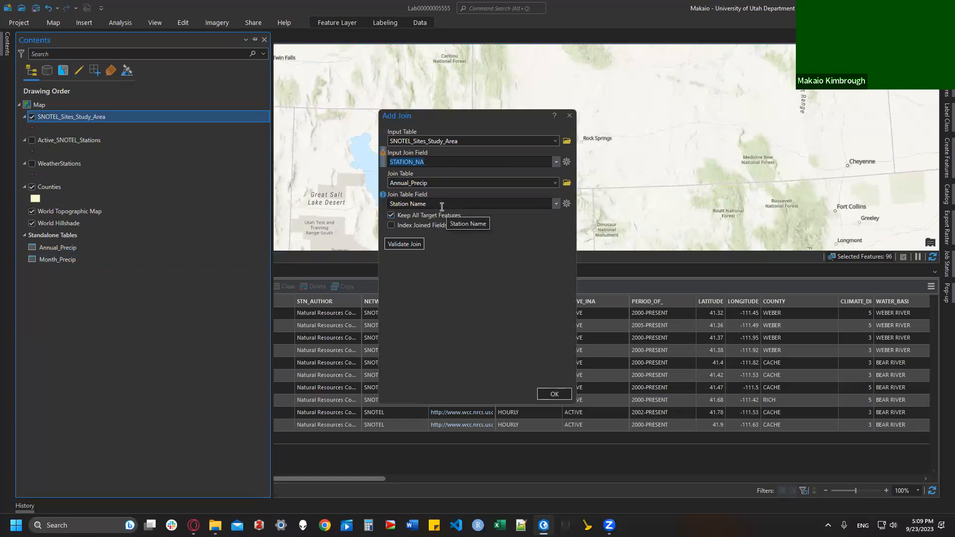
click(414, 225)
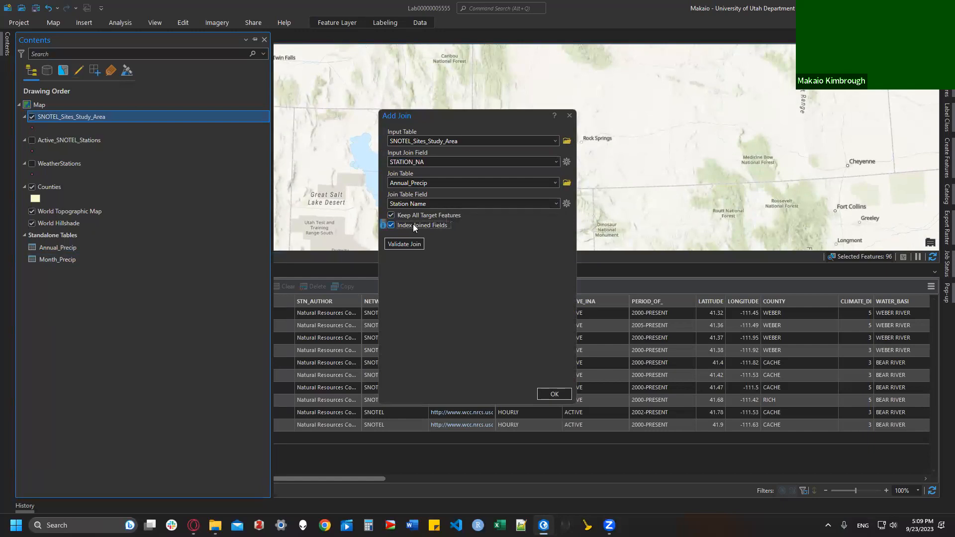
click(555, 394)
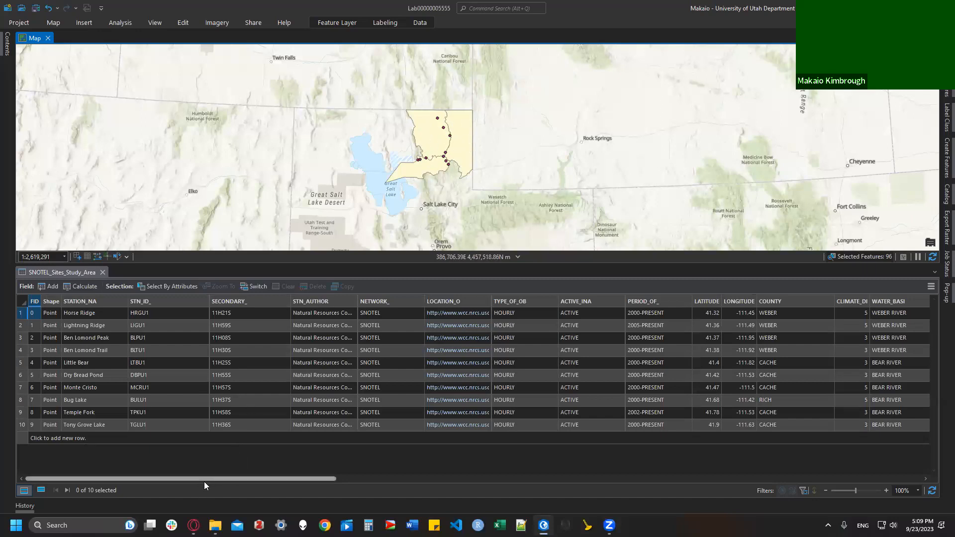
drag(217, 479, 901, 473)
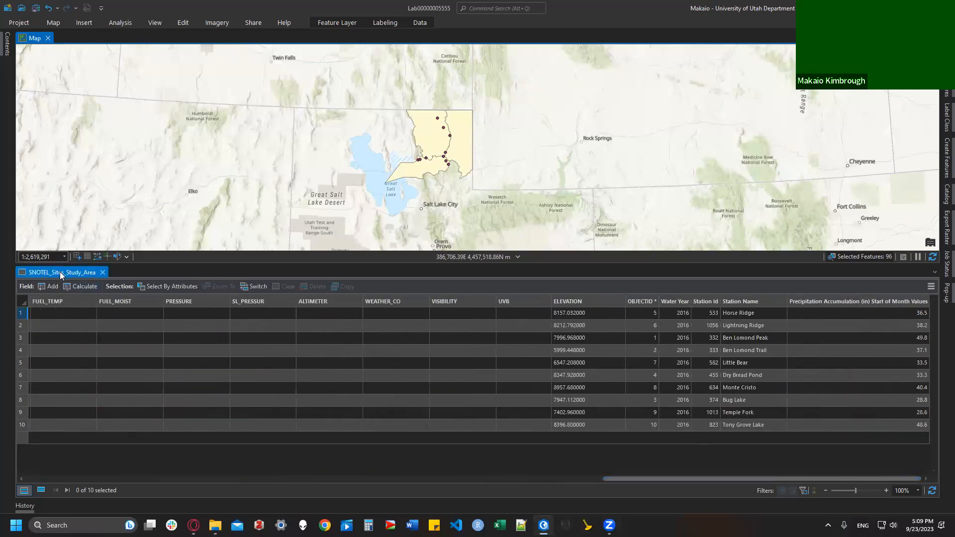
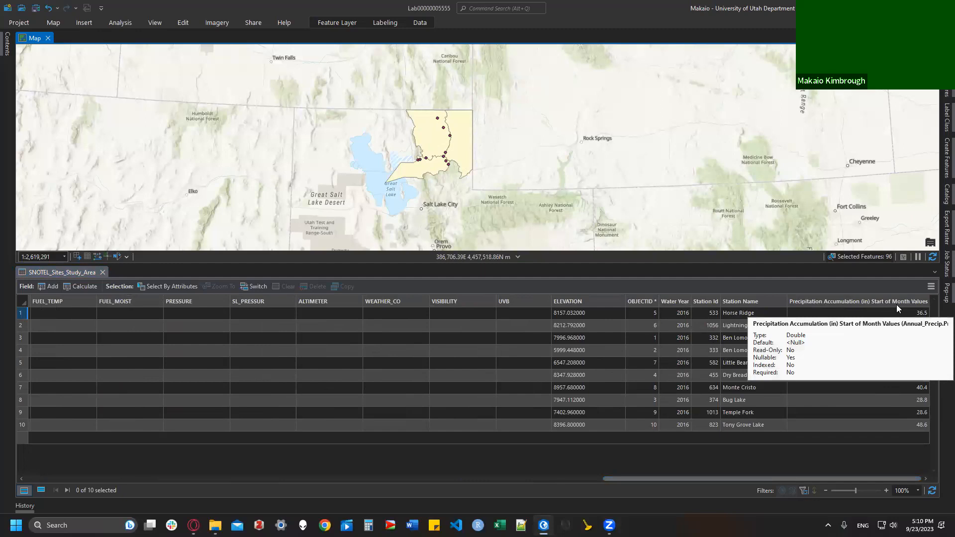
Step: Read the step 12 labelling requirement on the Lab5 Canvas page
mouse_move(193, 525)
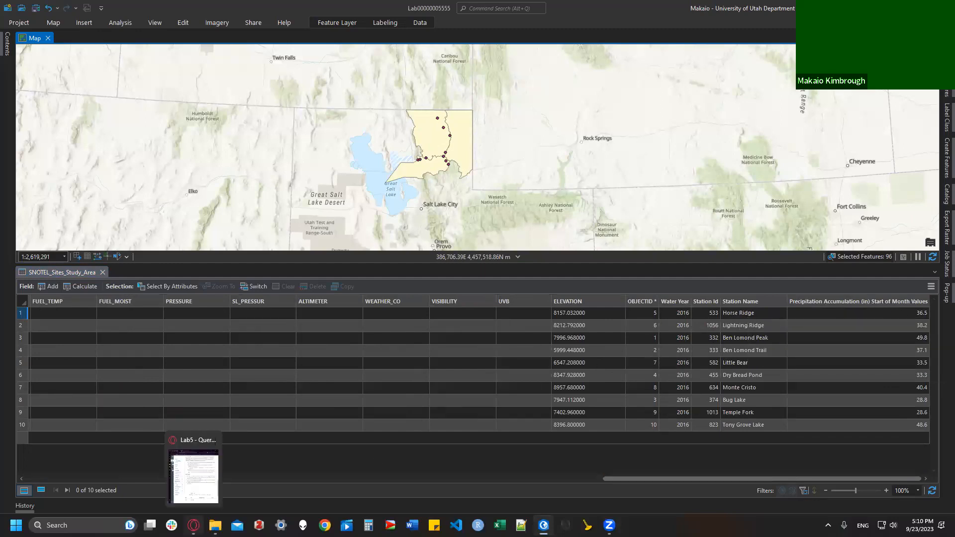
click(194, 475)
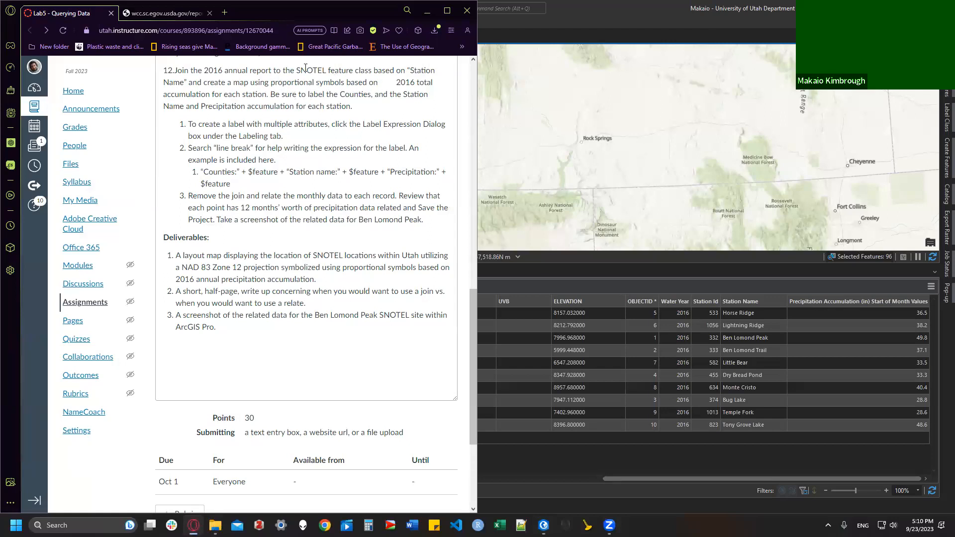
drag(270, 94, 375, 106)
click(375, 106)
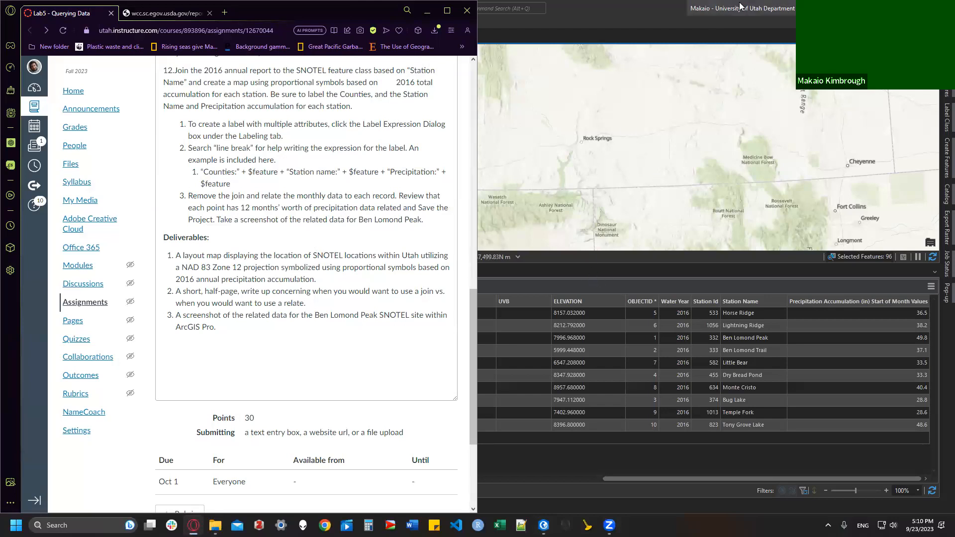
Step: Snap ArcGIS Pro to half the screen and show the Contents pane's layers
click(756, 31)
double_click(756, 30)
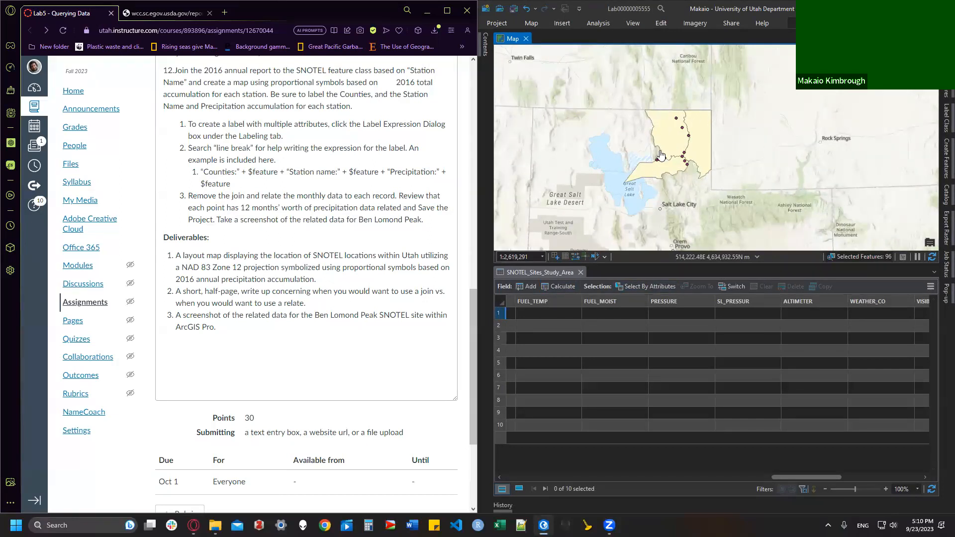
click(484, 56)
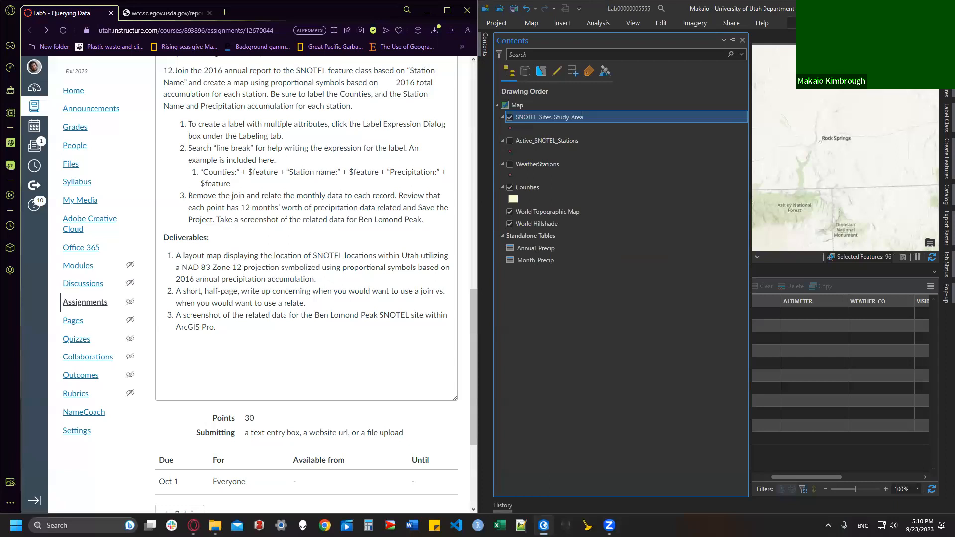
Step: In the SNOTEL label Expression, put "Station Name :" + before the STATION_NA field
click(862, 23)
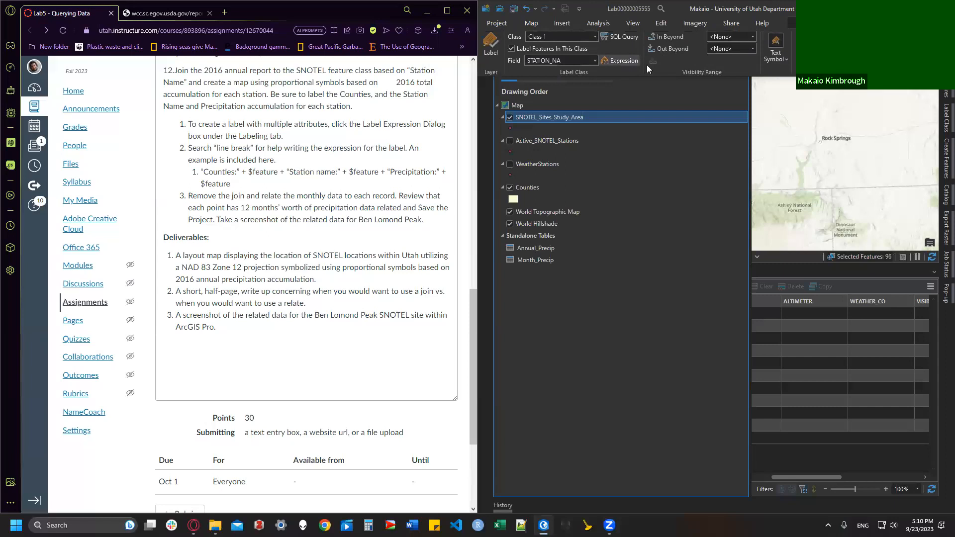
click(624, 60)
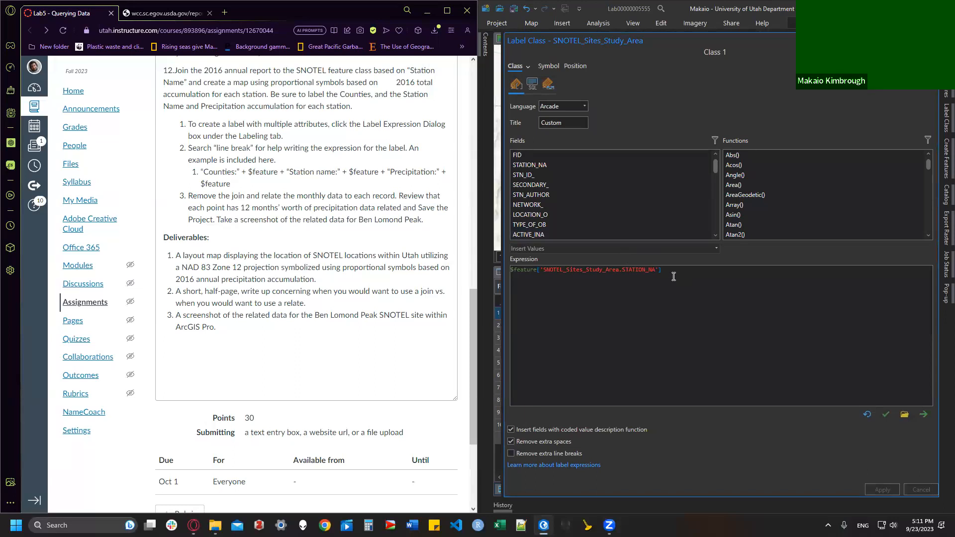
click(509, 271)
text(" Stat)
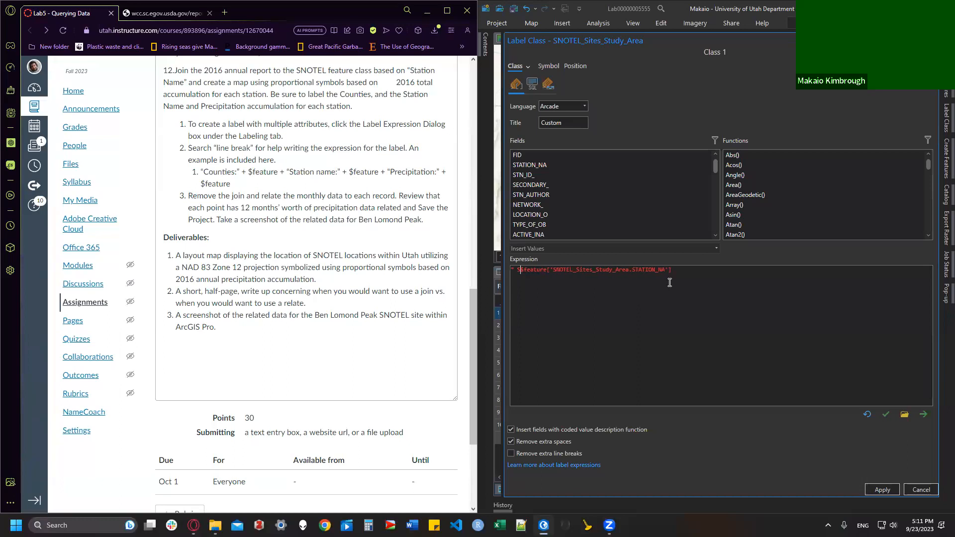
text(ion Name )
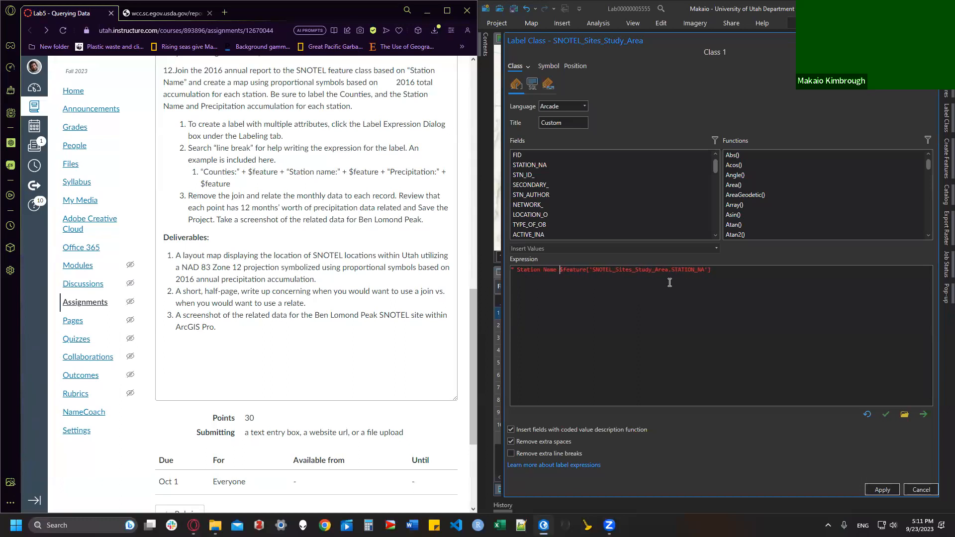
text(:"+ )
text(+)
scroll(669, 228, down, 8)
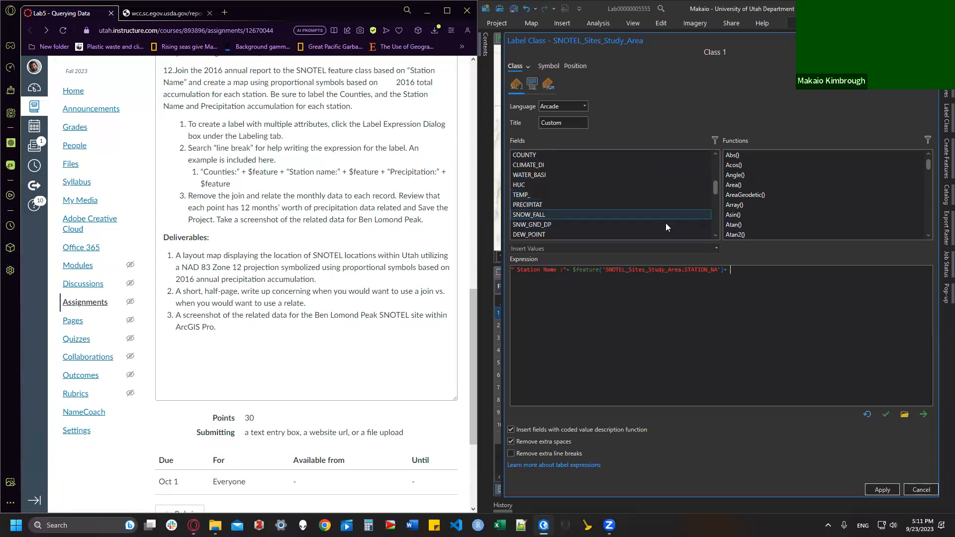
scroll(664, 227, down, 5)
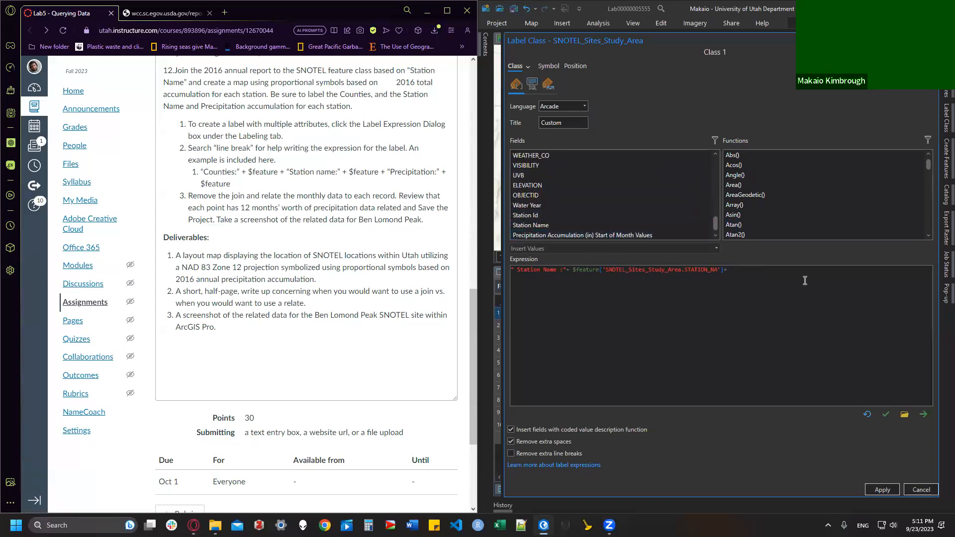
Step: Append "Precipitation:" with Precipitation Accumulation and "Counties:" with COUNTY, then verify and apply
text(" Precipitation:"+)
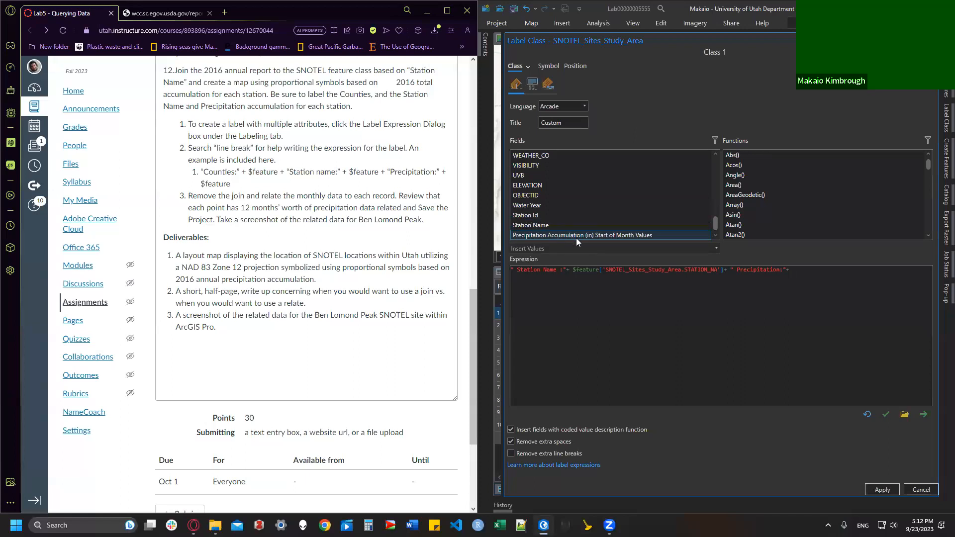
double_click(622, 236)
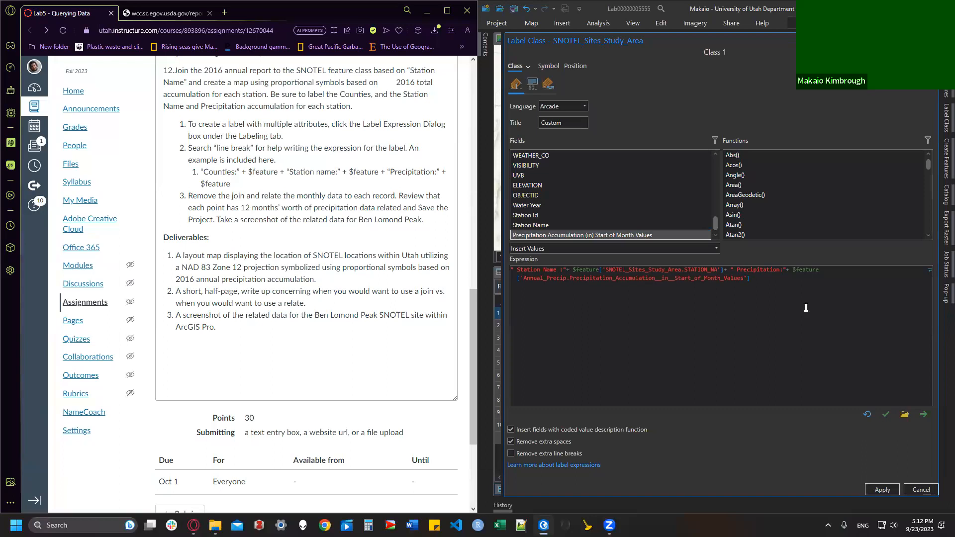
text(+ " Counties:"+)
scroll(621, 214, up, 5)
scroll(603, 182, up, 5)
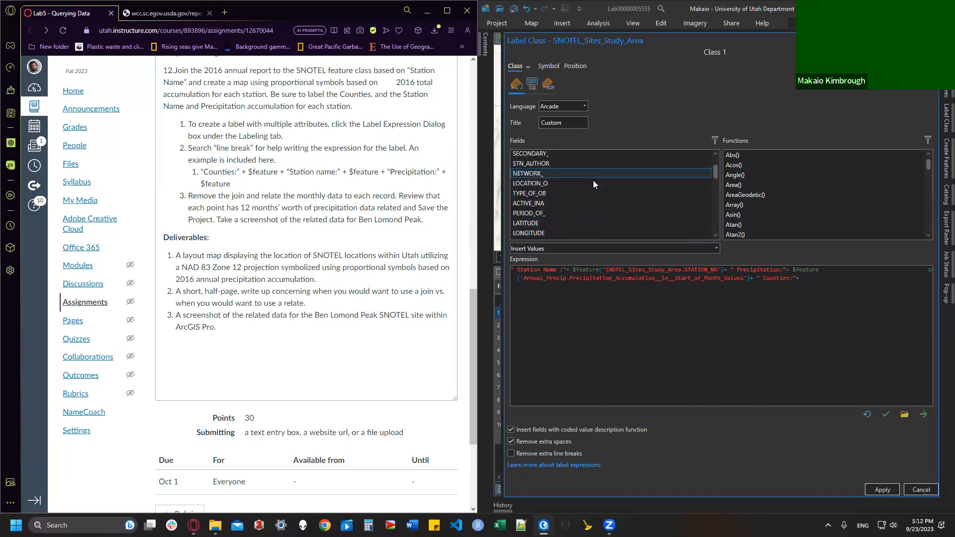
scroll(565, 193, down, 3)
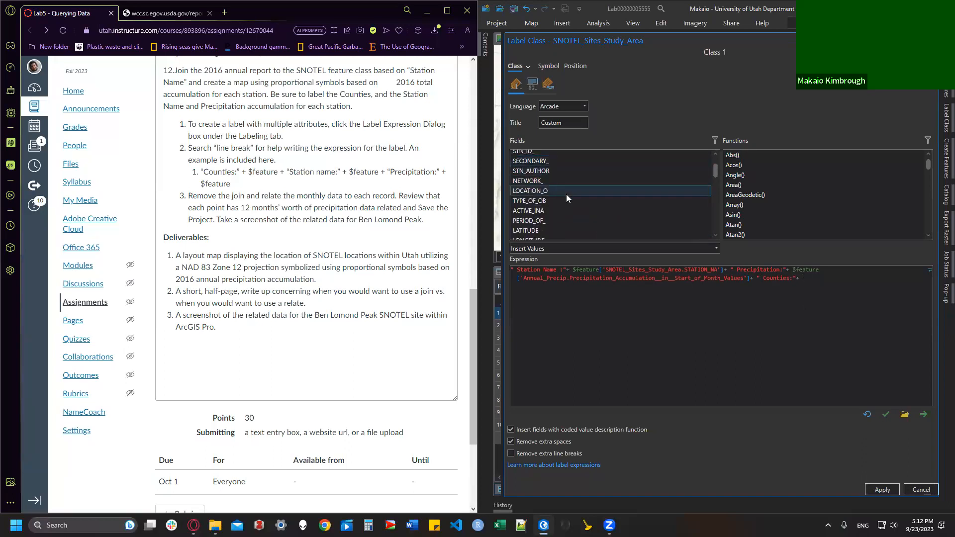
double_click(540, 228)
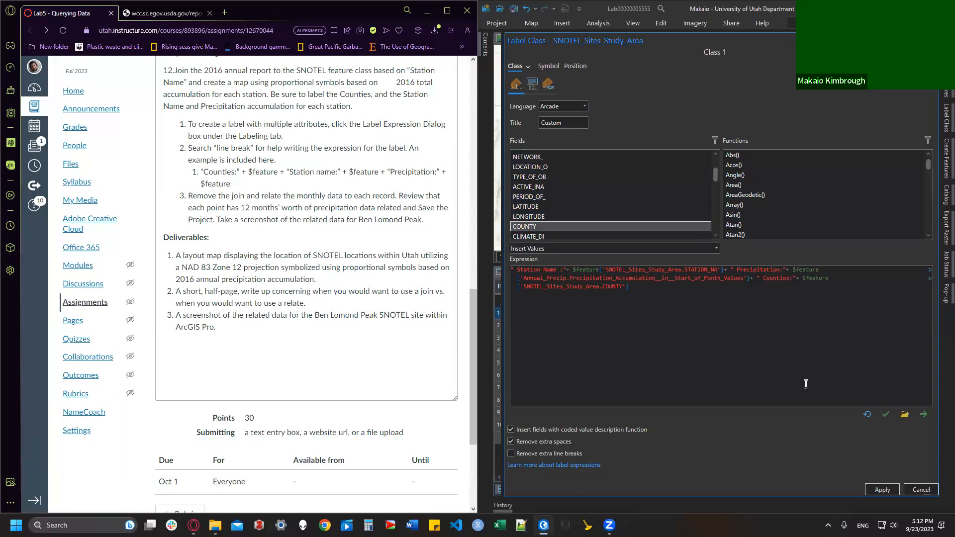
click(889, 415)
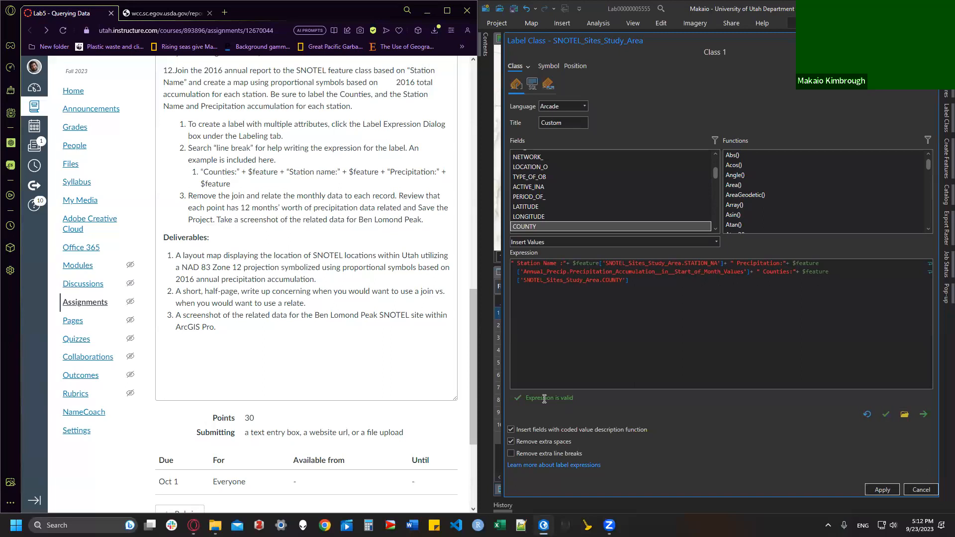
click(882, 489)
Step: Maximize ArcGIS Pro, close the Label Class pane, and turn on labels for SNOTEL_Sites_Study_Area
click(923, 8)
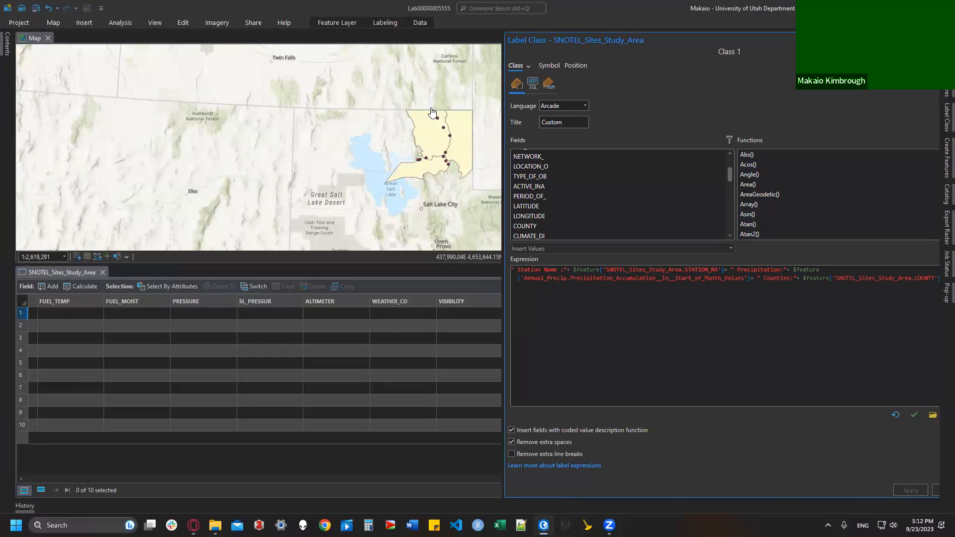
drag(754, 46, 573, 84)
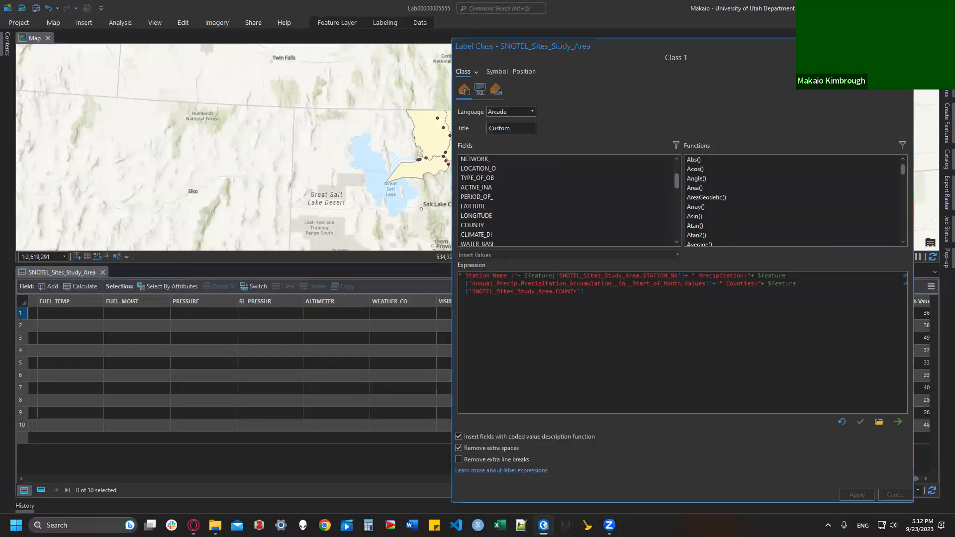
click(888, 46)
click(873, 70)
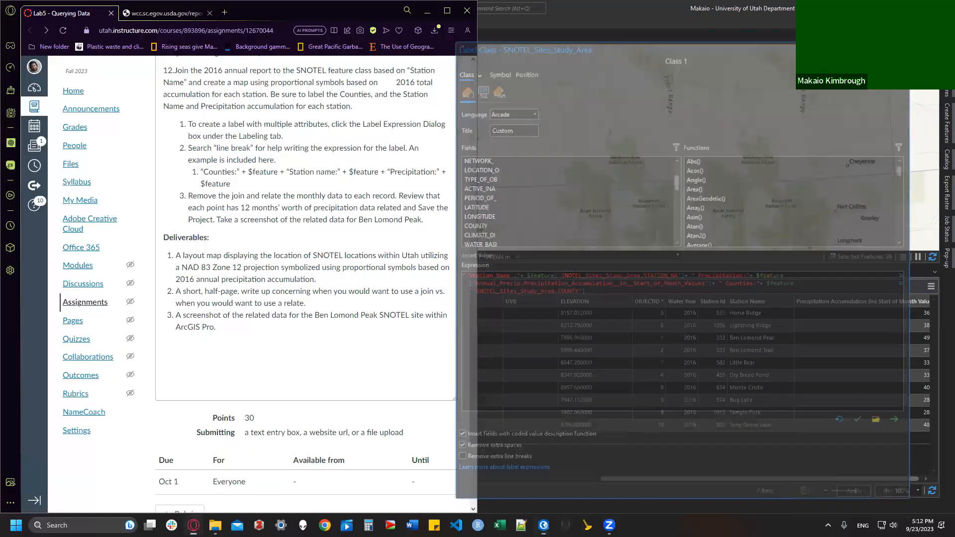
click(922, 38)
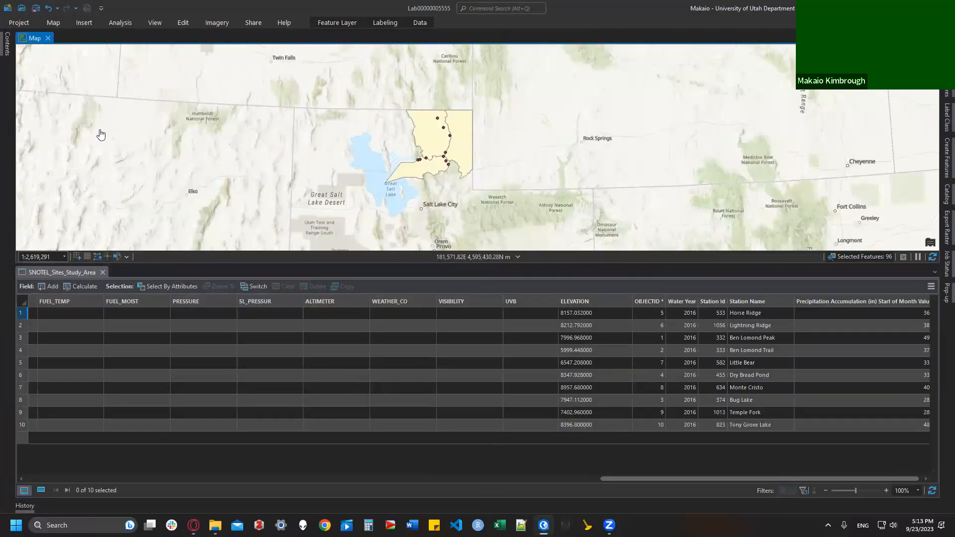
click(7, 60)
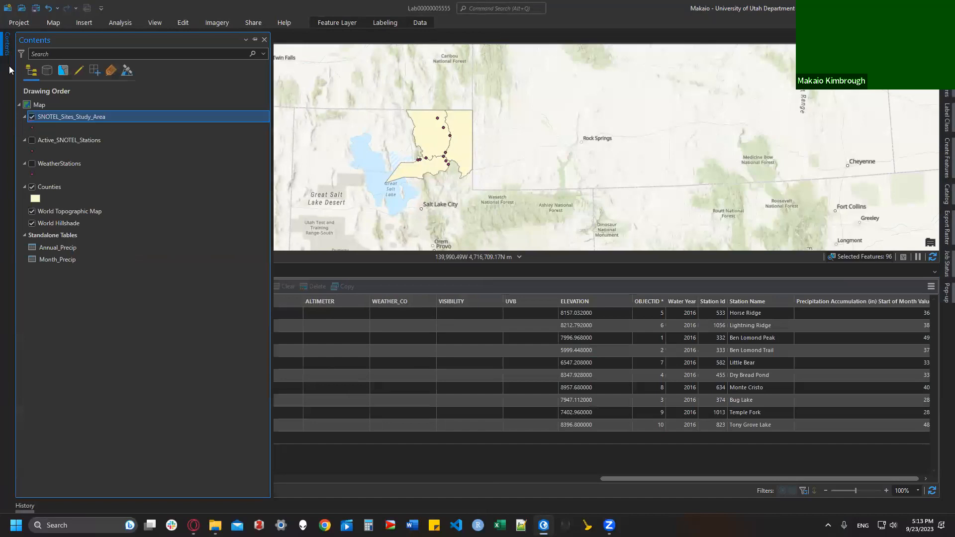
right_click(71, 112)
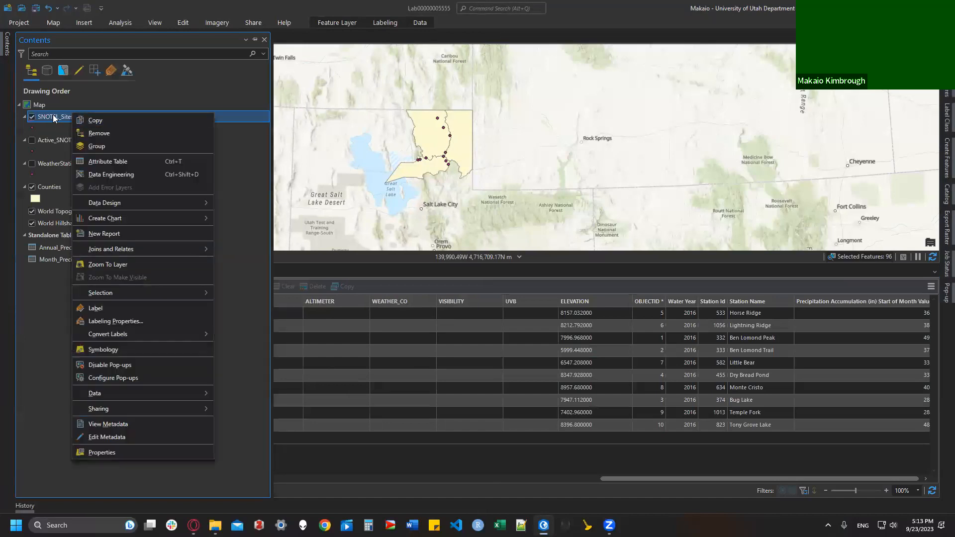
click(106, 308)
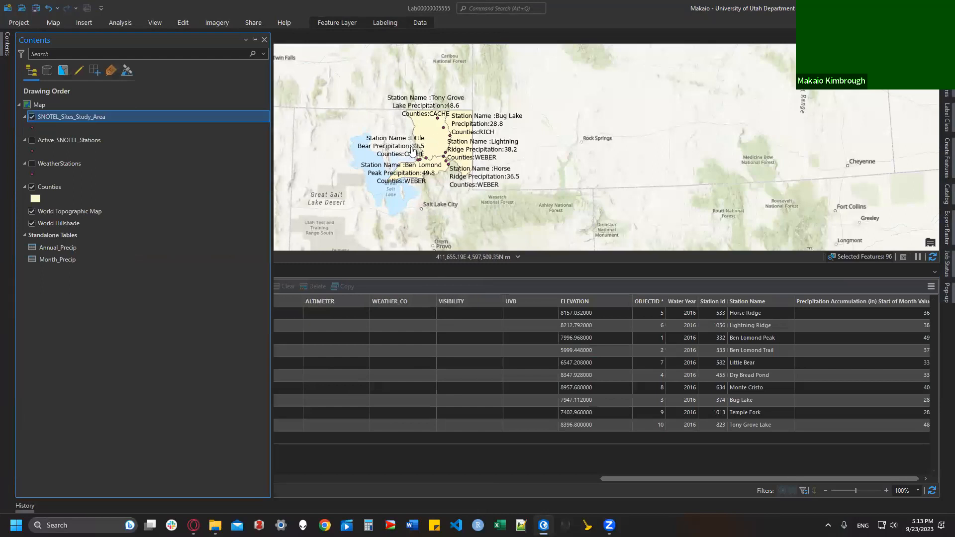
scroll(412, 150, up, 2)
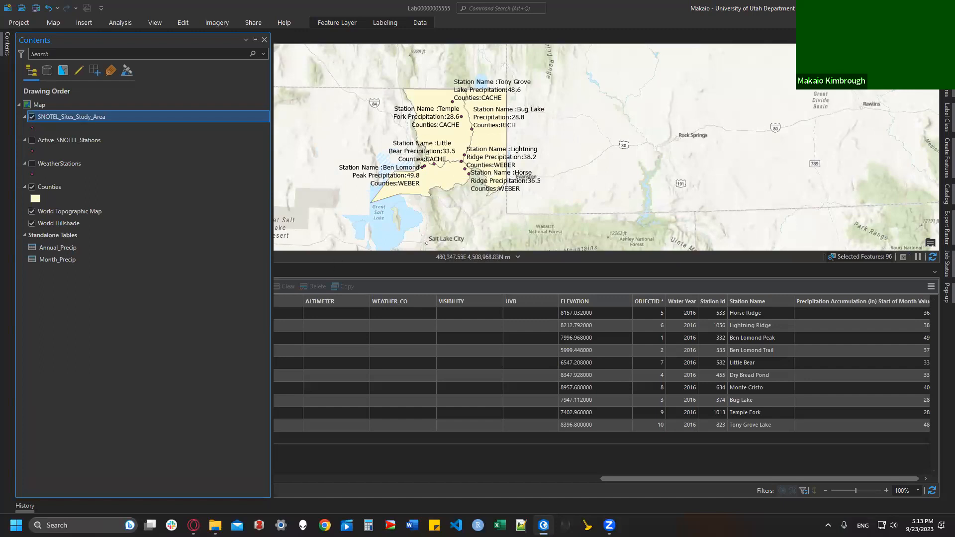
Step: Read the 2016 total accumulation requirement in Canvas, then return to the ArcGIS Pro Contents
click(193, 525)
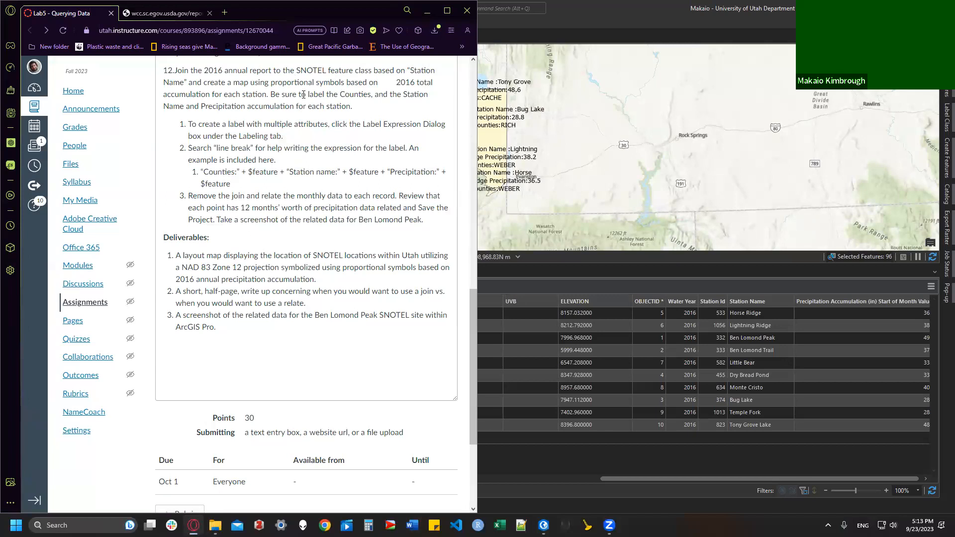
drag(389, 82, 363, 107)
click(362, 107)
click(604, 15)
click(8, 44)
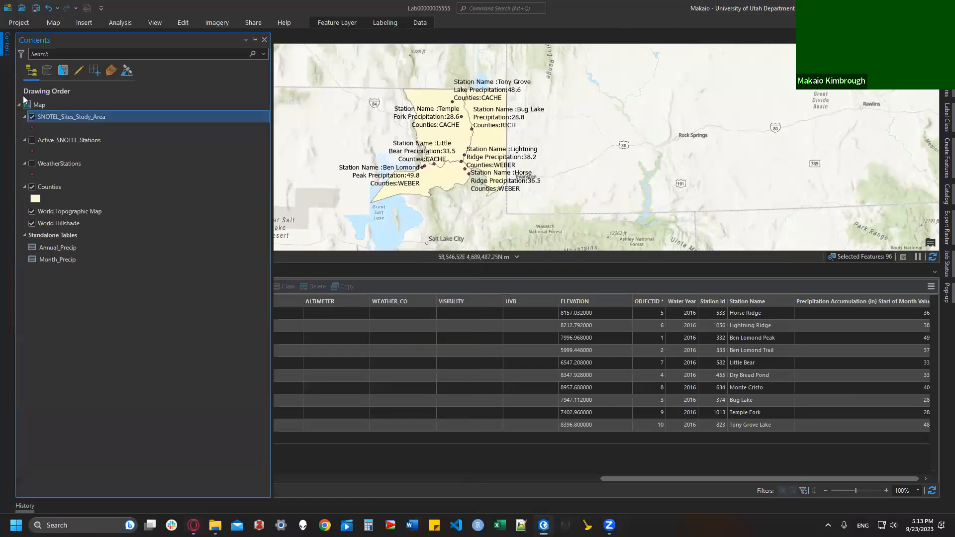
Step: Draw SNOTEL sites as proportional symbols up to 90 pt, sized by Precipitation Accumulation Start of Month Values
right_click(85, 120)
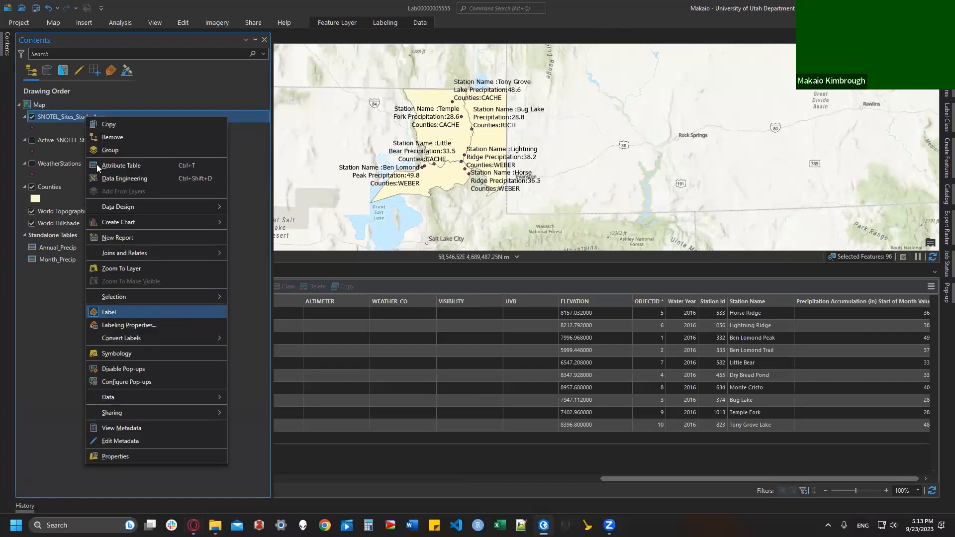
click(446, 327)
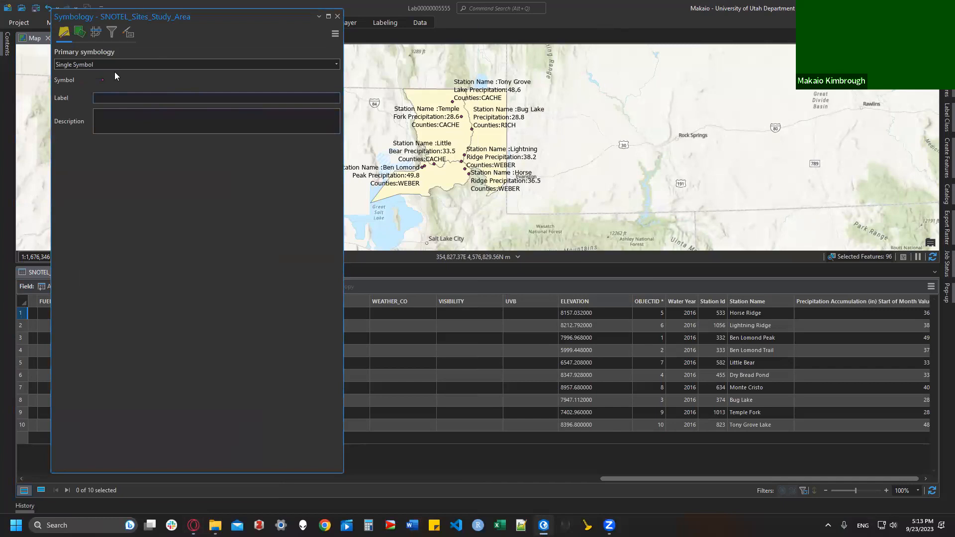
click(109, 63)
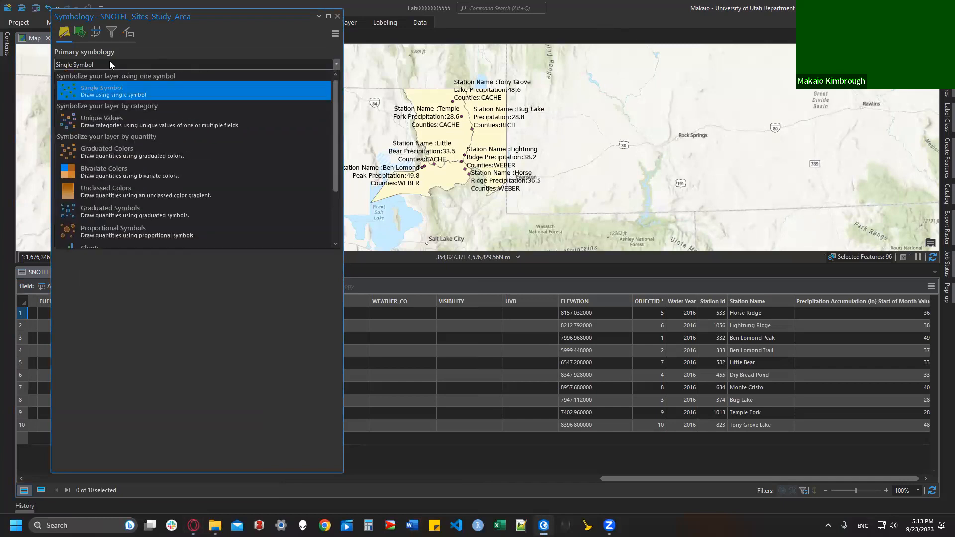
click(117, 229)
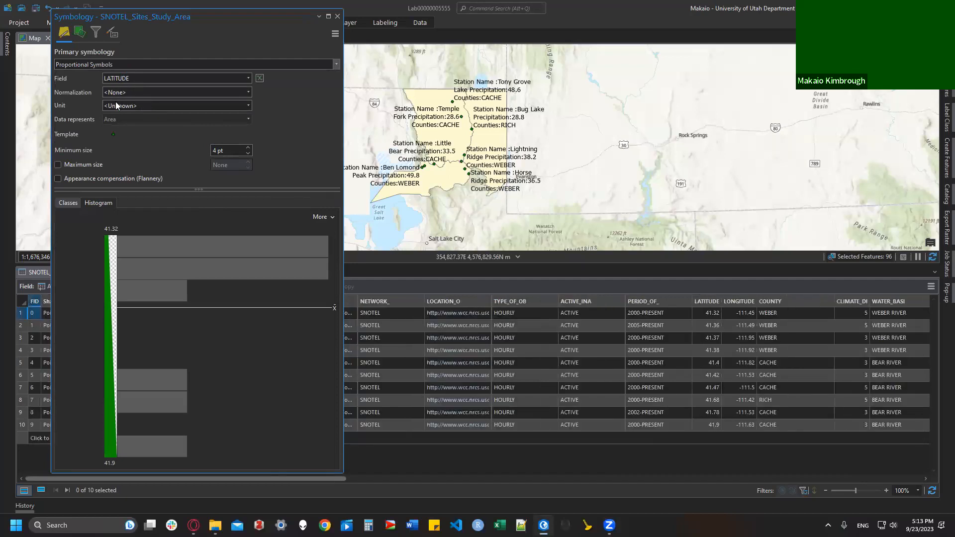
click(81, 162)
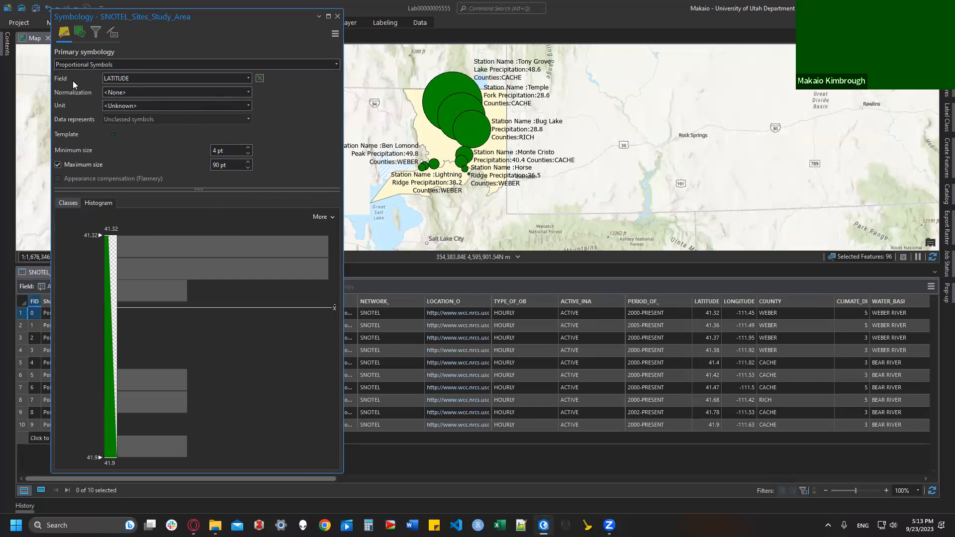
click(123, 80)
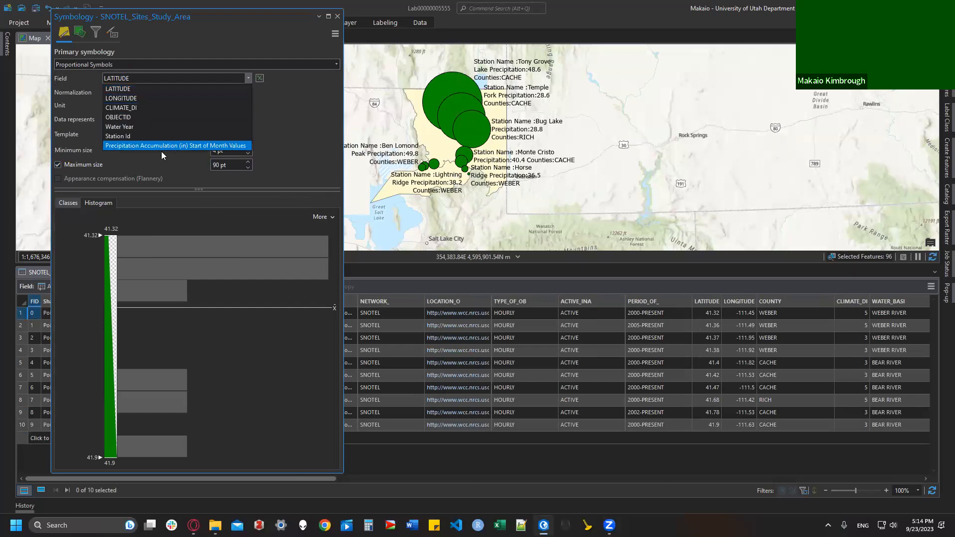
click(123, 144)
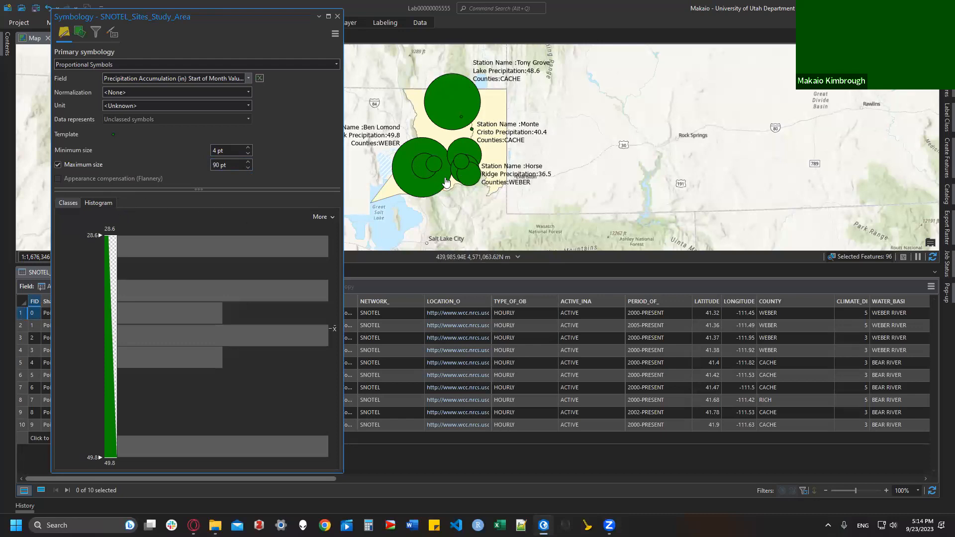
click(68, 203)
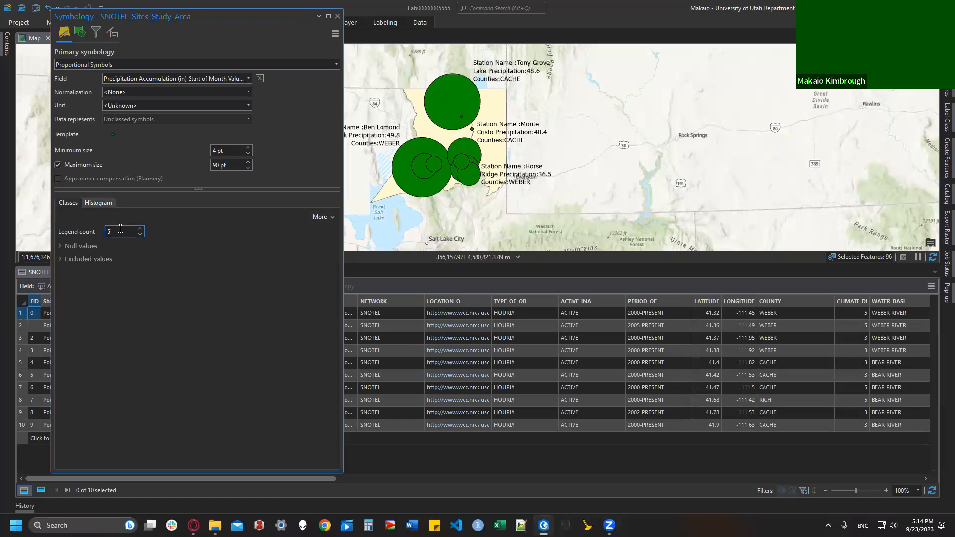
click(337, 16)
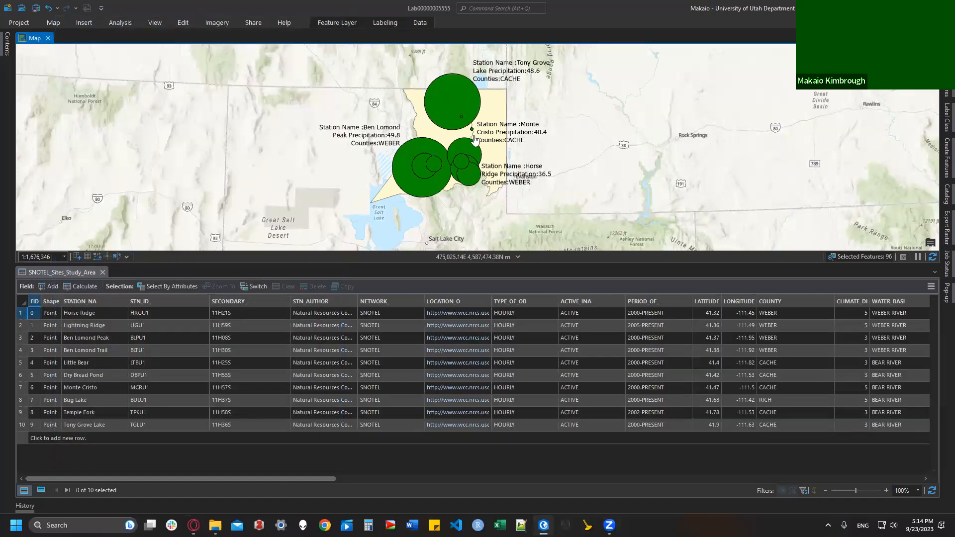
Step: Create a new Letter portrait layout
click(83, 25)
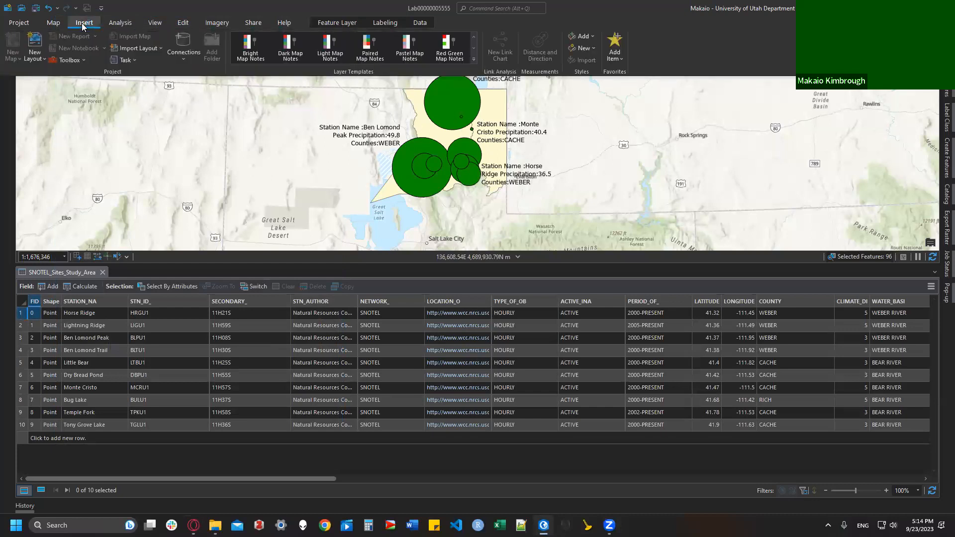
click(36, 56)
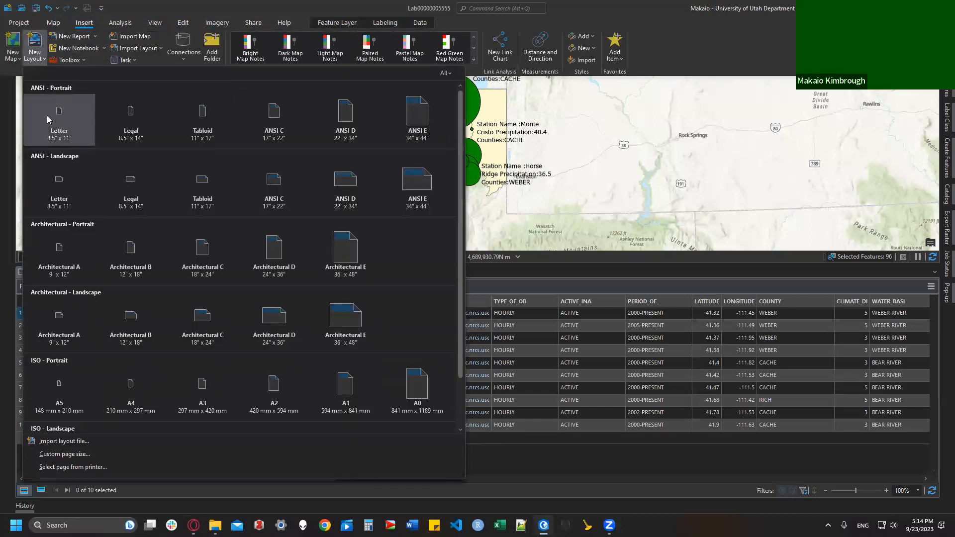
click(62, 118)
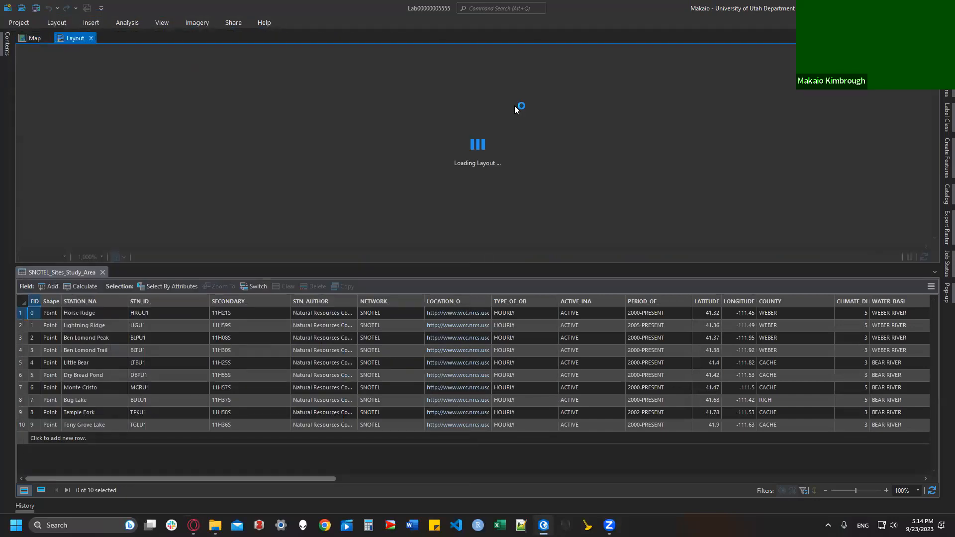
Step: Place a map frame of the 1:1,676,346 map across the layout page
click(87, 25)
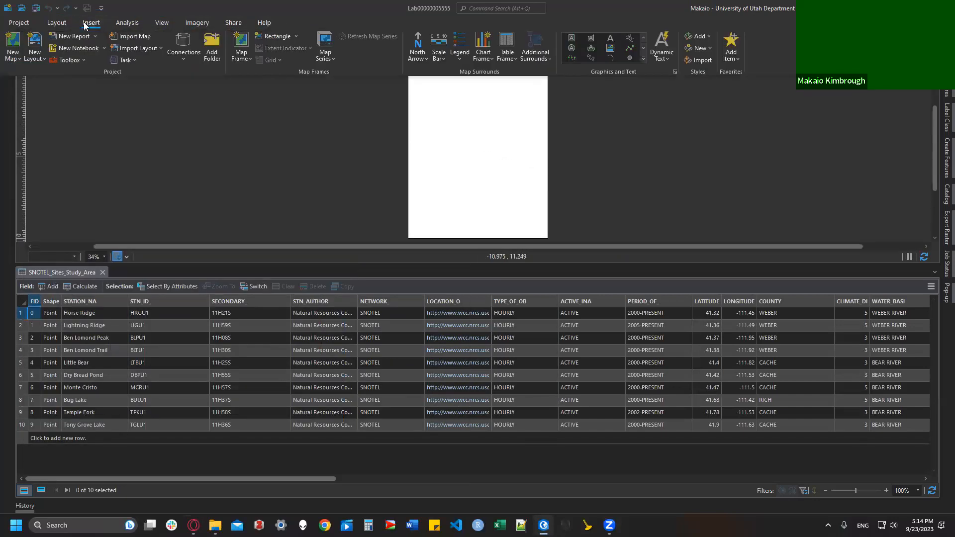
click(245, 52)
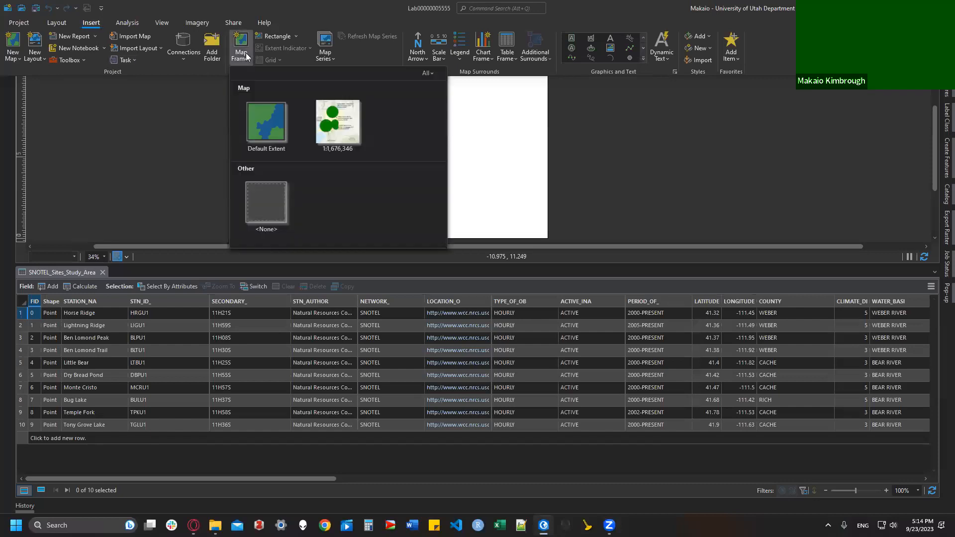
click(351, 112)
drag(408, 77, 548, 220)
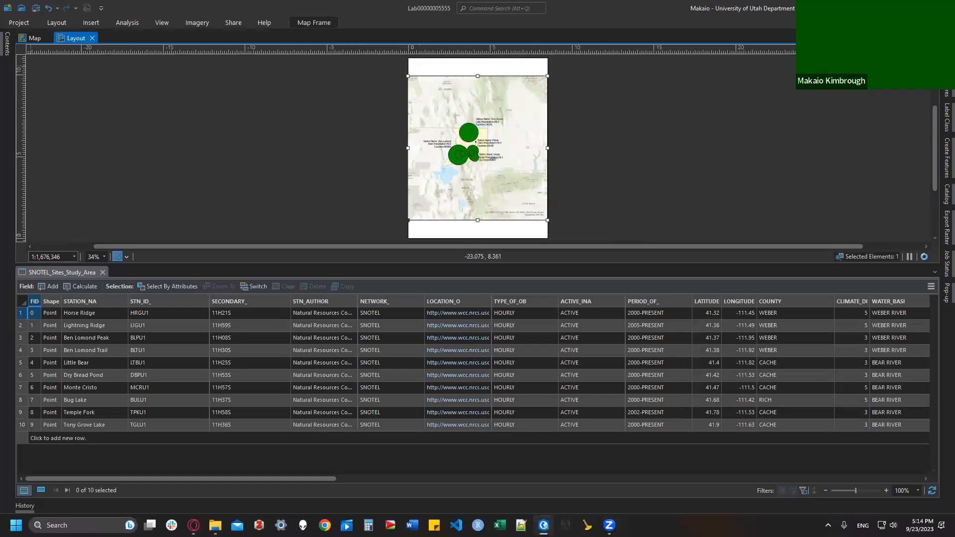
Step: Zoom the layout's map frame to the Counties layer extent, leaving Contents closed
click(3, 49)
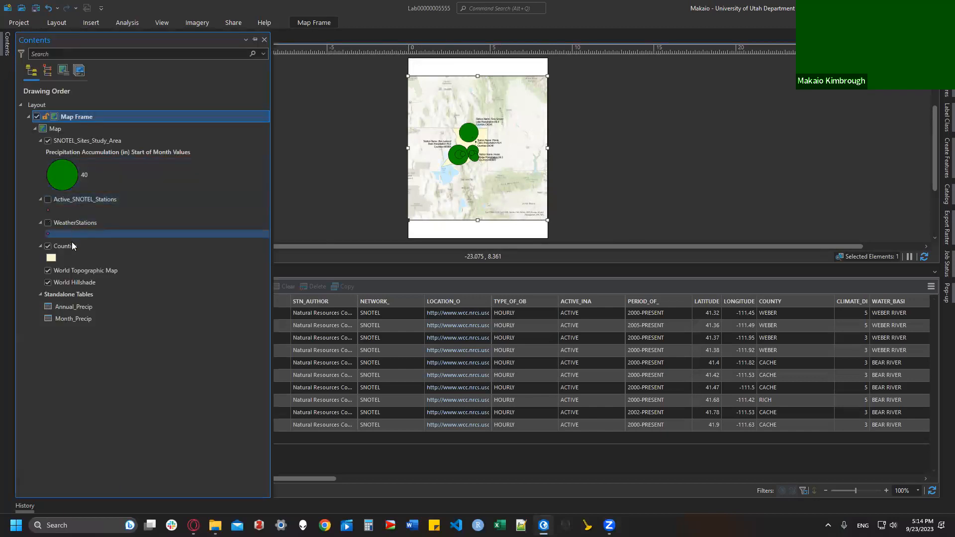
right_click(71, 246)
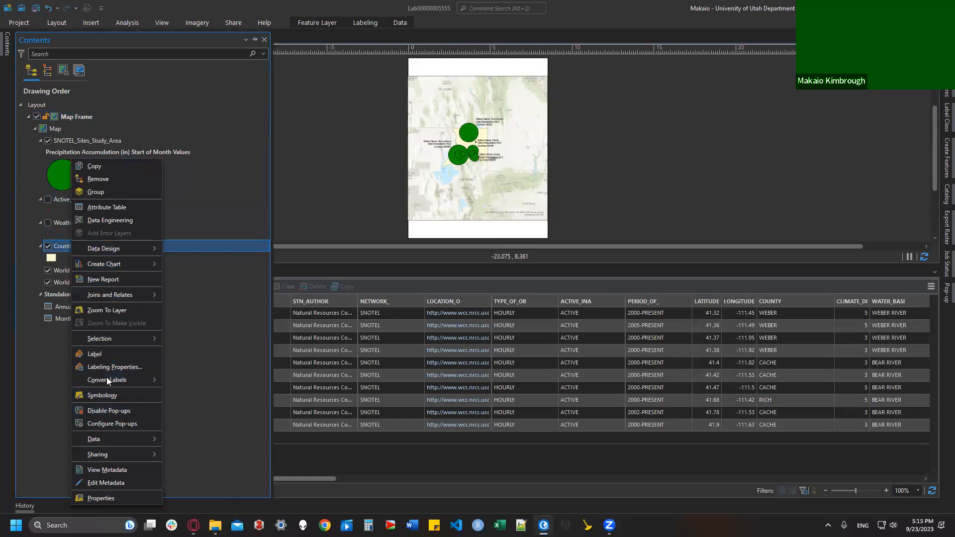
click(106, 311)
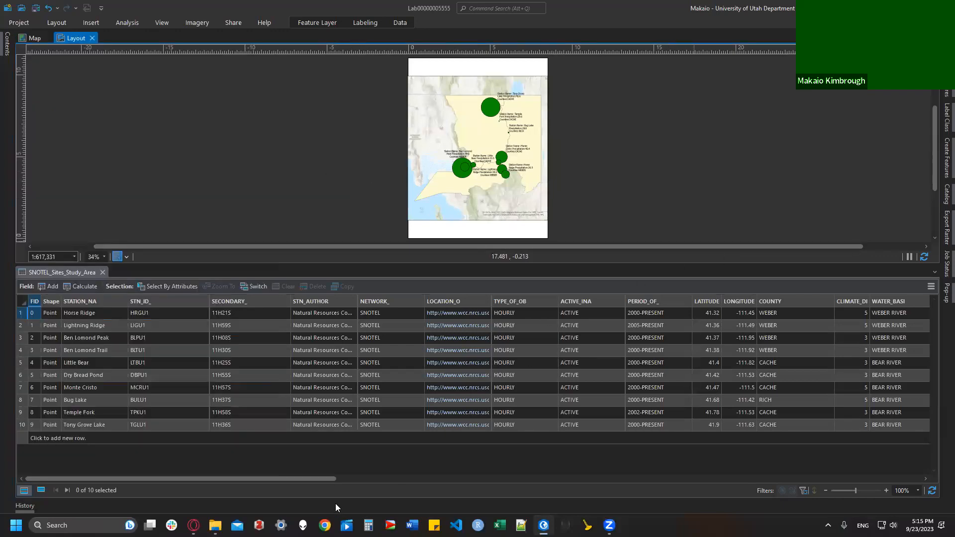
mouse_move(193, 525)
Step: Add a north arrow and position it at the map frame's bottom-right corner
click(94, 23)
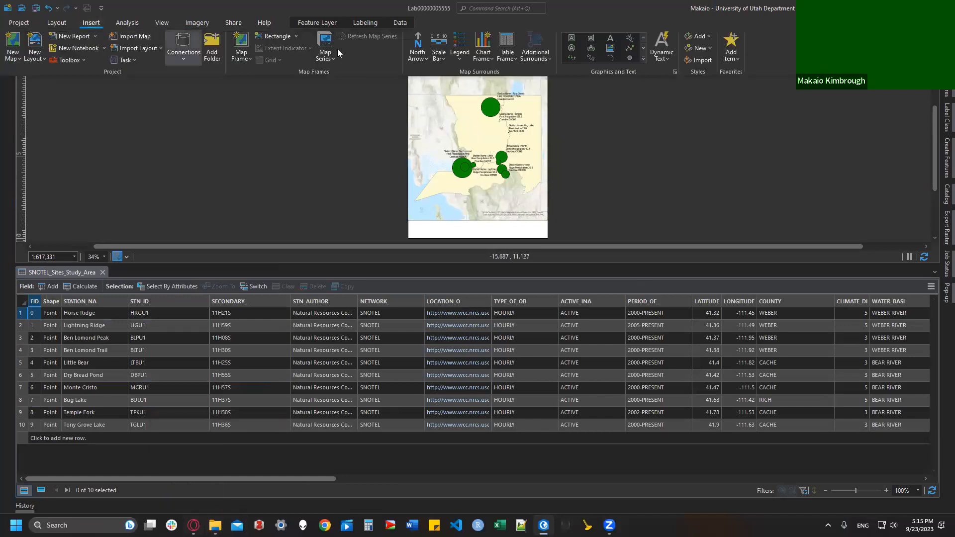
click(414, 44)
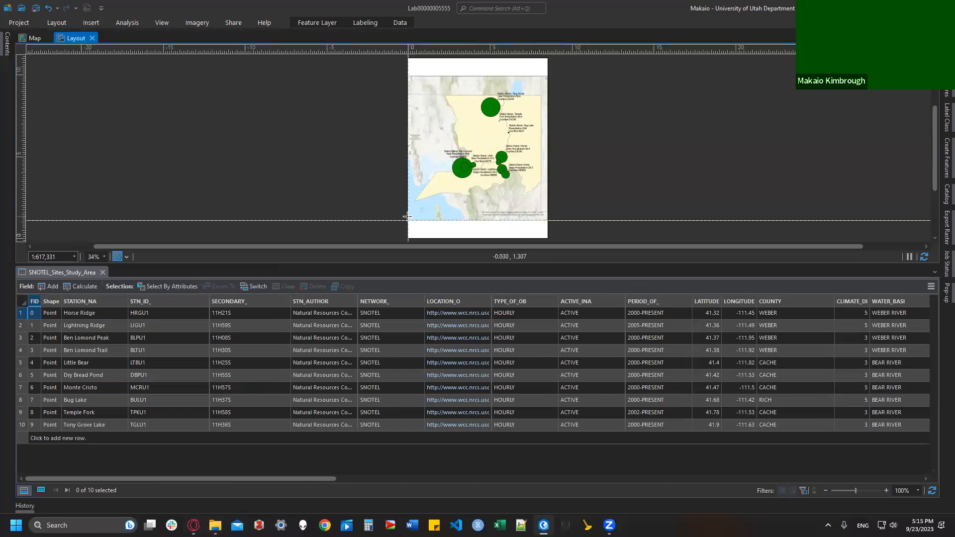
drag(407, 220, 423, 119)
drag(432, 83, 412, 206)
drag(430, 209, 547, 213)
click(557, 226)
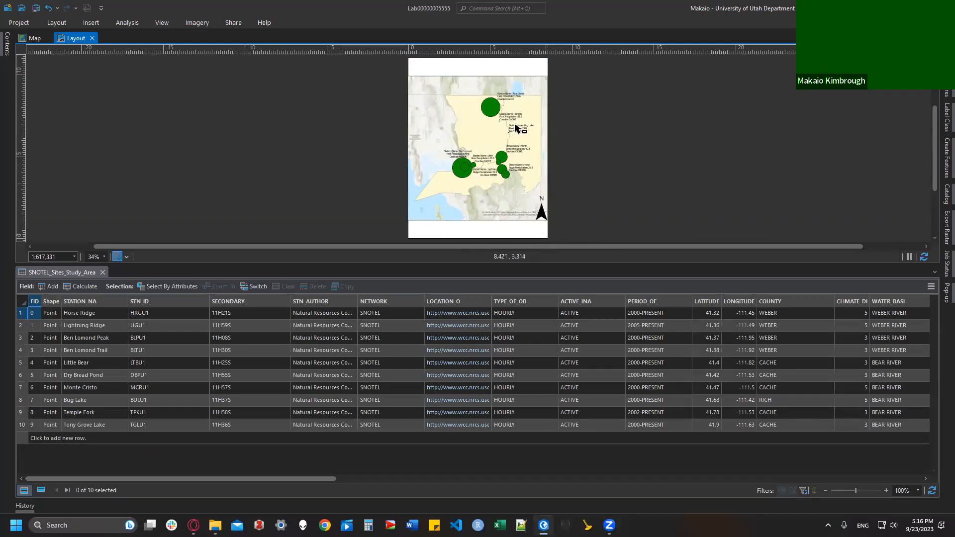
Step: Draw a 0–20 Miles scale bar just below the map frame
click(91, 22)
click(439, 41)
drag(425, 220, 485, 231)
scroll(468, 238, up, 2)
scroll(468, 238, up, 3)
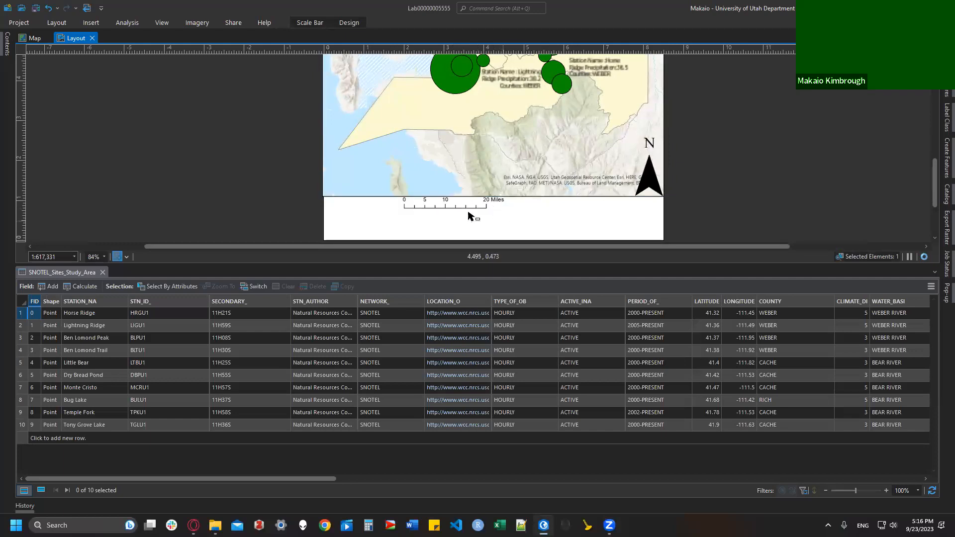
Step: Insert a legend at the page's lower right, shift the scale bar left, and resize the legend
click(89, 23)
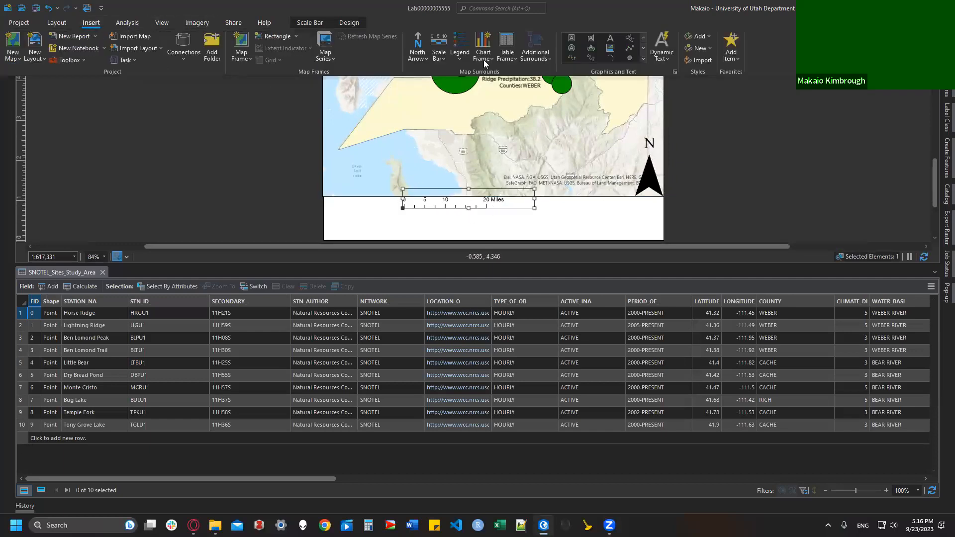
click(460, 44)
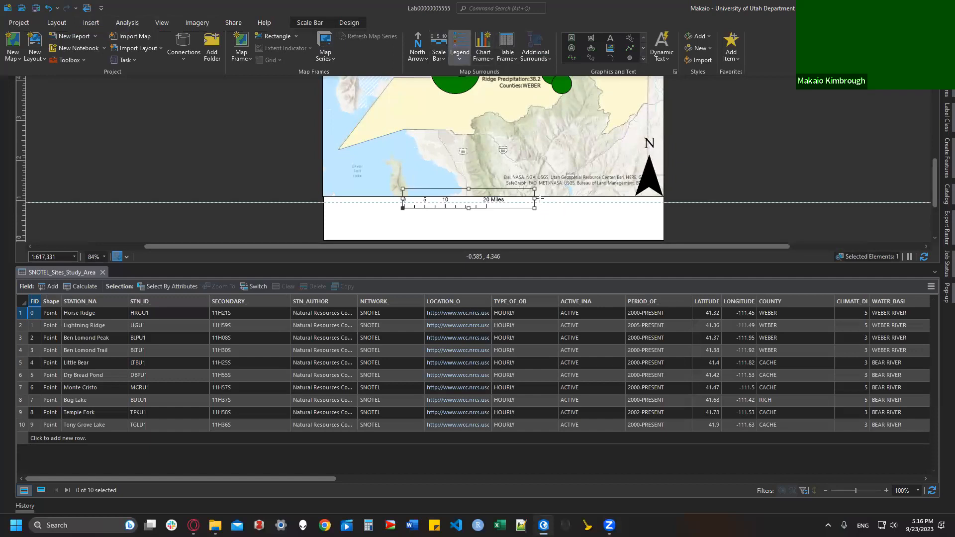
drag(504, 196, 660, 238)
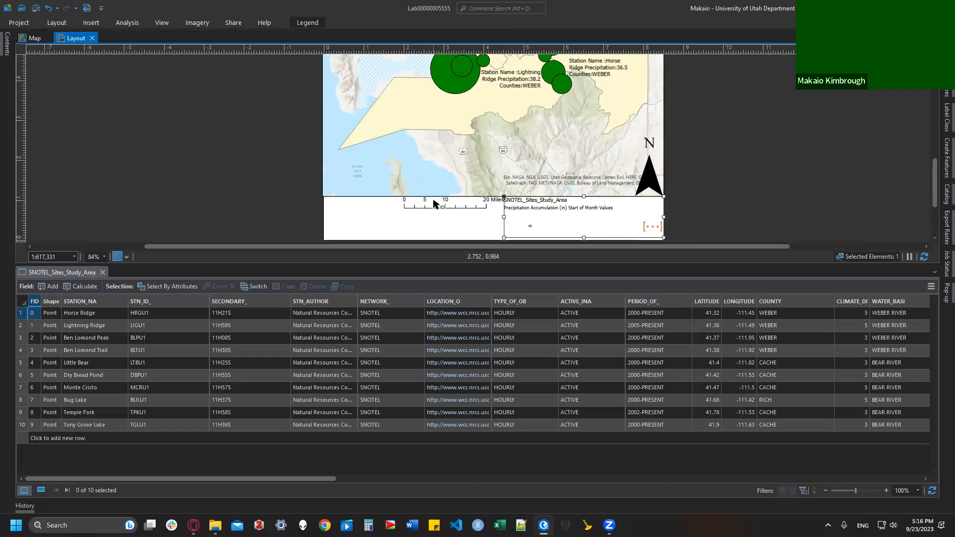
drag(433, 203, 358, 208)
click(504, 217)
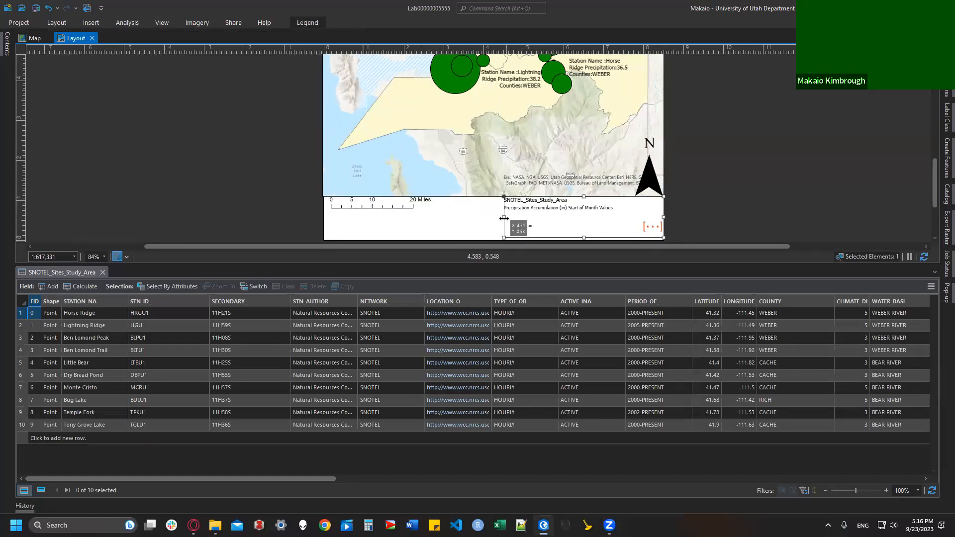
drag(489, 217, 437, 217)
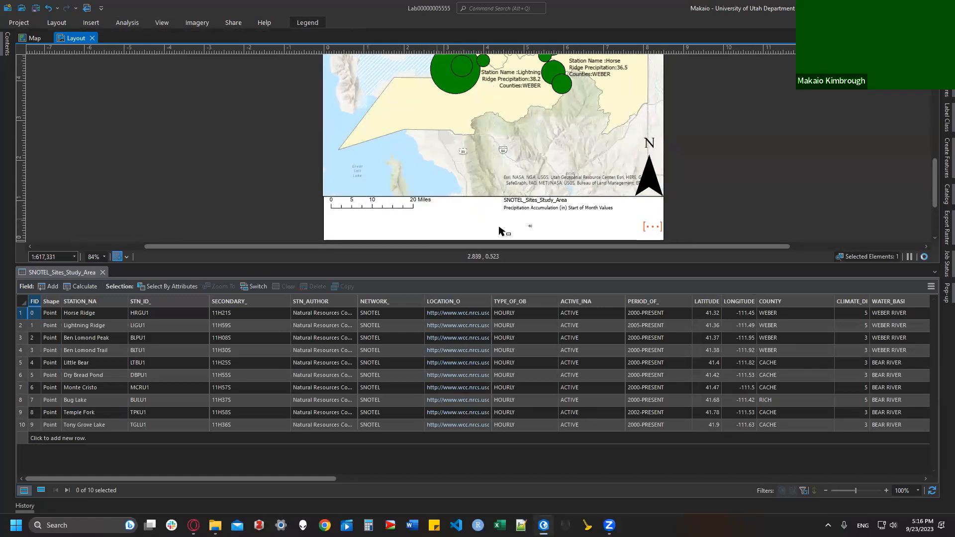
drag(548, 236, 549, 242)
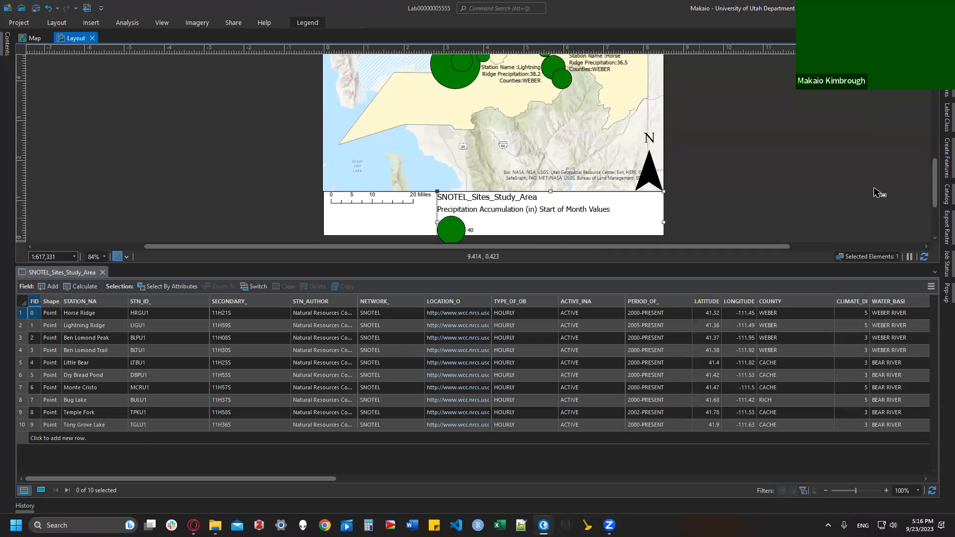
drag(935, 185, 935, 210)
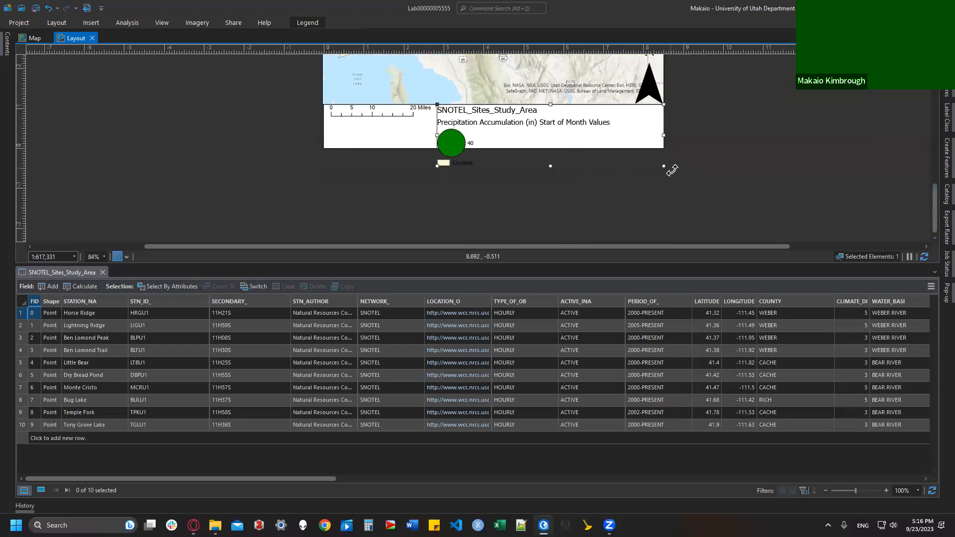
drag(661, 168, 674, 149)
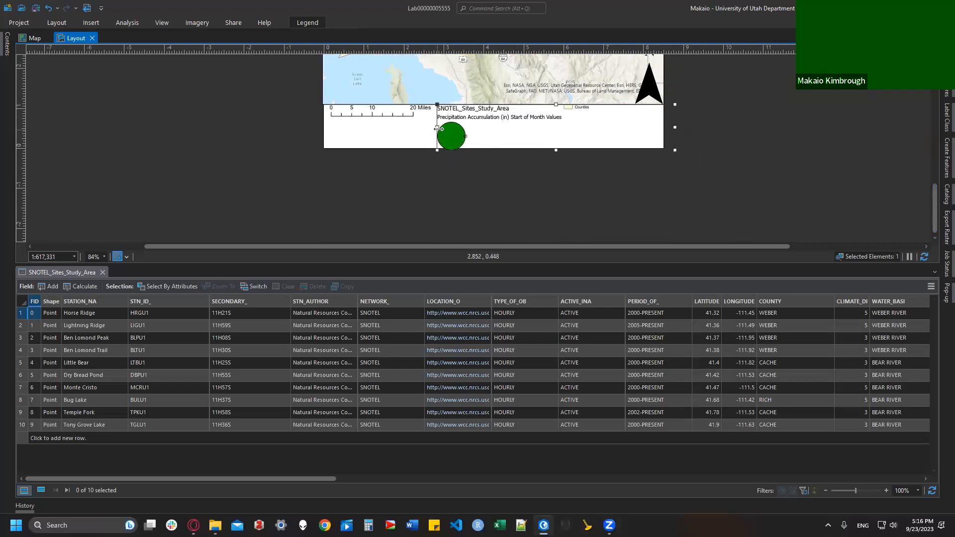
Step: Shorten the map frame and fit the widened legend just beneath it
click(406, 118)
drag(389, 115, 378, 100)
click(437, 128)
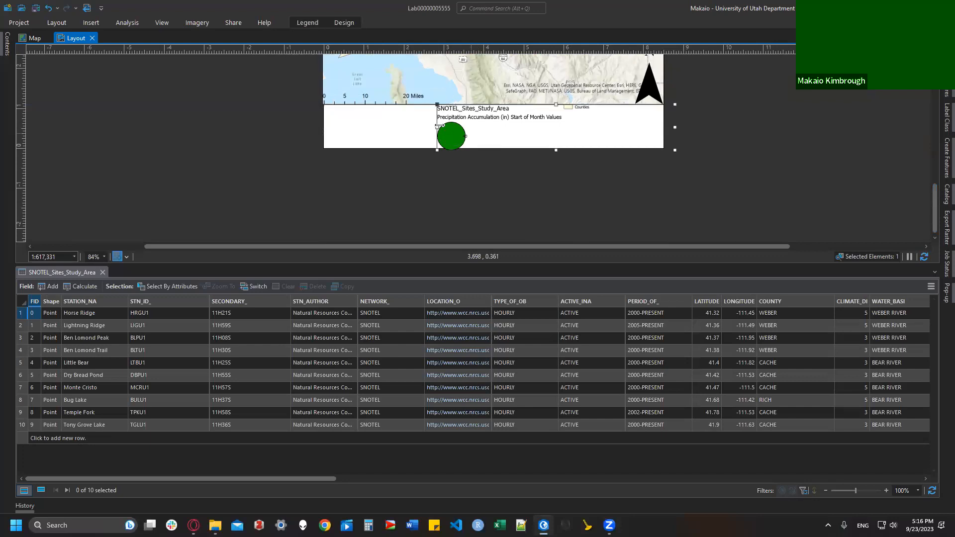
drag(437, 128, 353, 128)
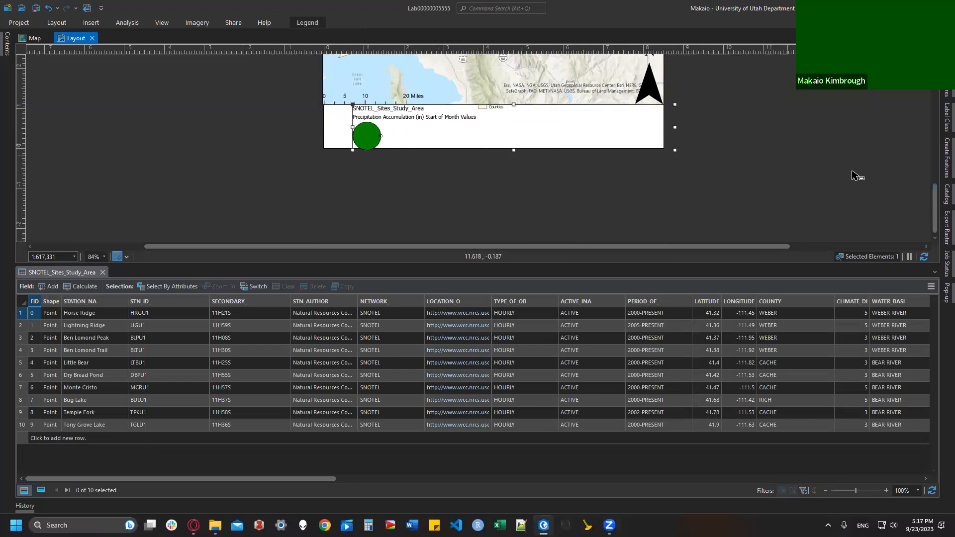
drag(934, 201, 934, 170)
click(534, 149)
drag(495, 221, 493, 193)
click(482, 231)
drag(481, 231, 562, 208)
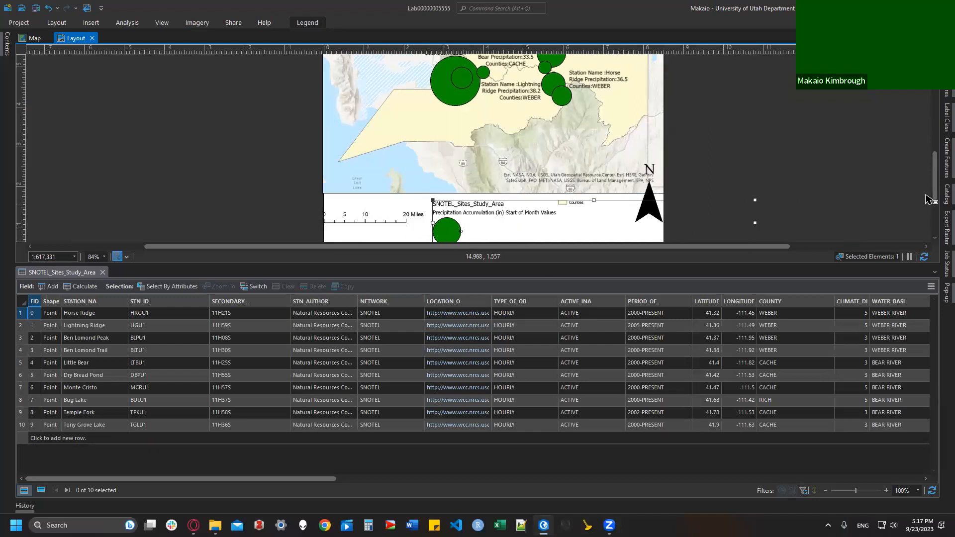
drag(933, 190, 923, 212)
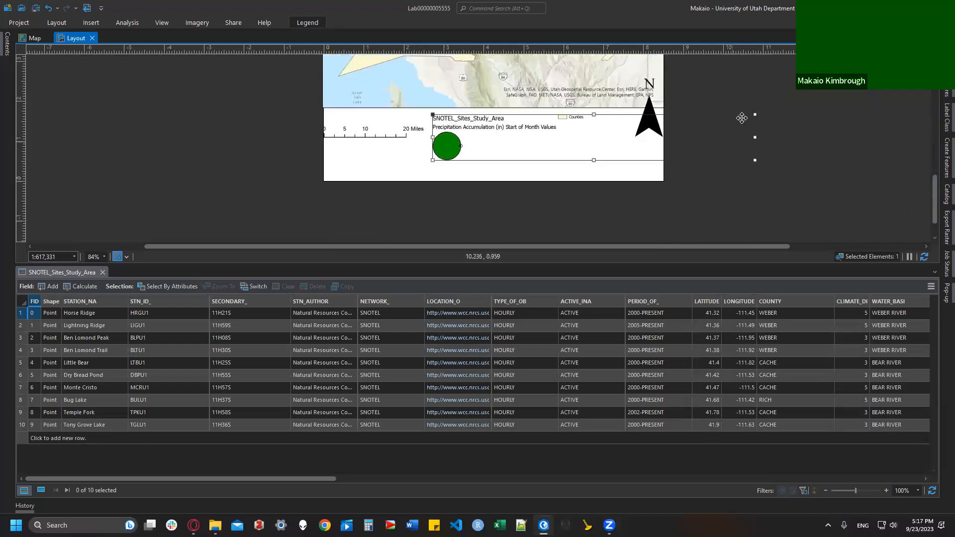
drag(757, 116, 590, 126)
drag(596, 164, 625, 179)
drag(545, 153, 555, 135)
Step: Place the scale bar below the map frame and the north arrow on its corner
click(401, 136)
drag(391, 134, 397, 113)
click(408, 149)
drag(651, 120, 651, 89)
click(906, 184)
drag(935, 210, 935, 176)
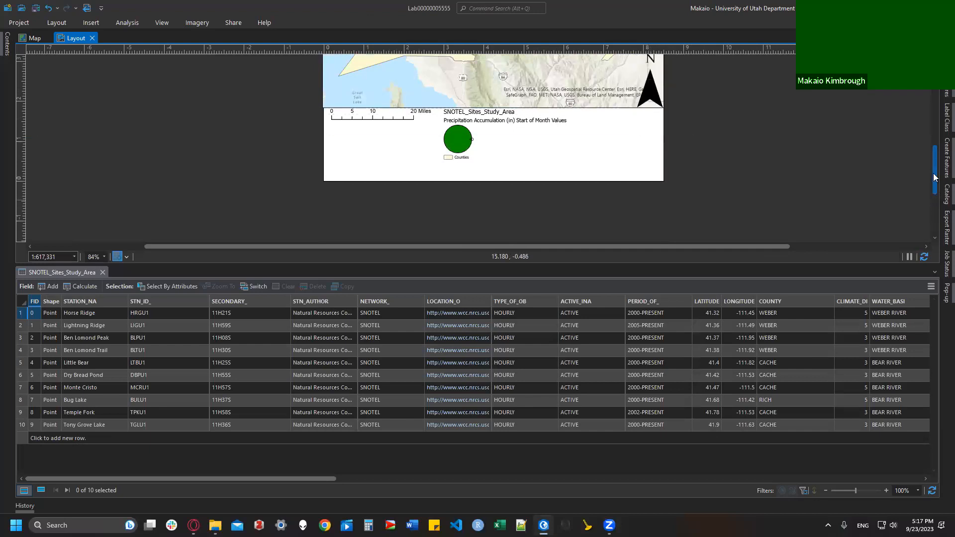
scroll(652, 175, down, 3)
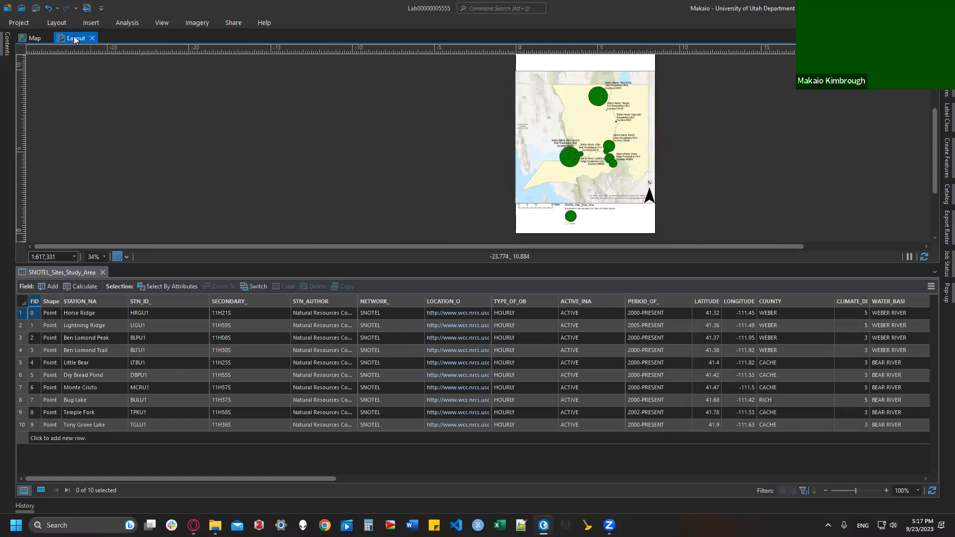
Step: Add a text element at the page top reading "Rainfall in Northern Utah by Proportion"
click(91, 22)
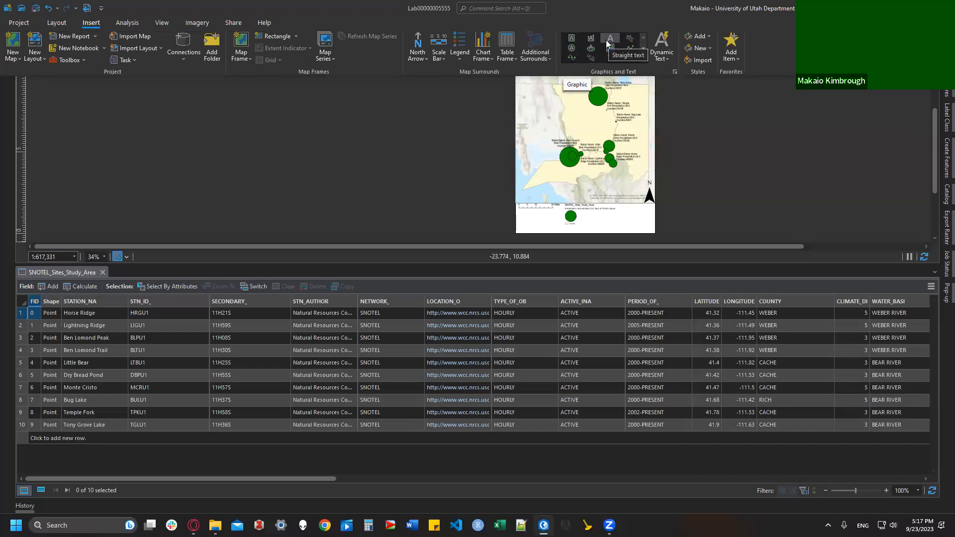
drag(934, 144, 937, 103)
click(91, 22)
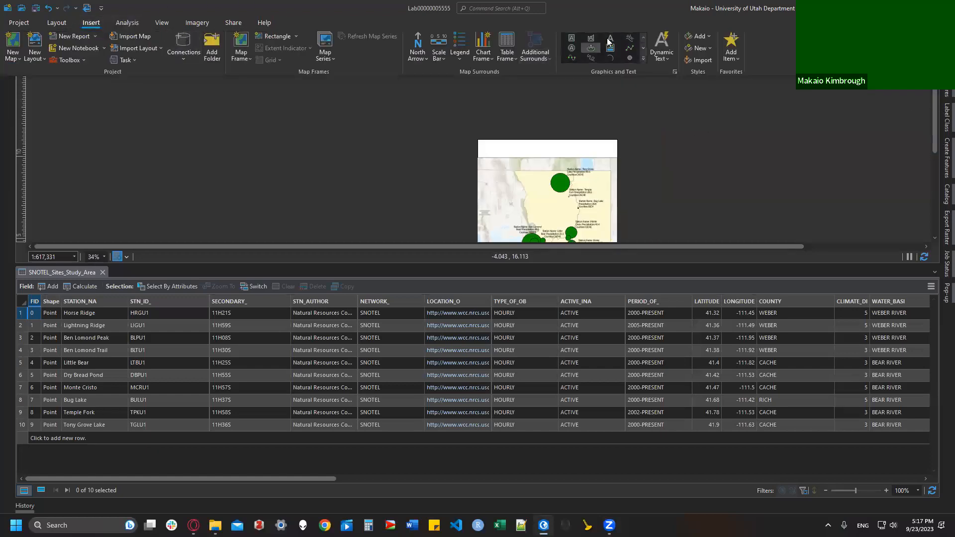
click(613, 38)
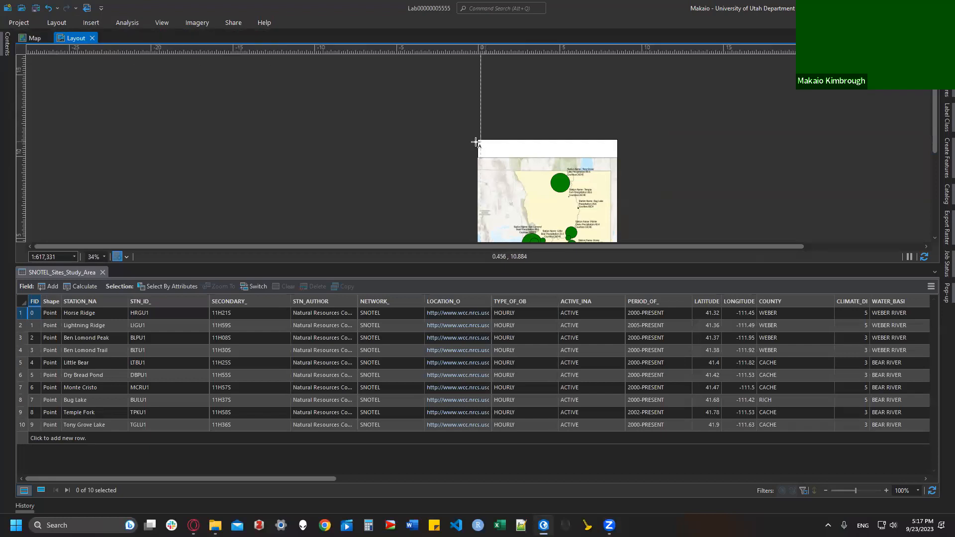
click(618, 159)
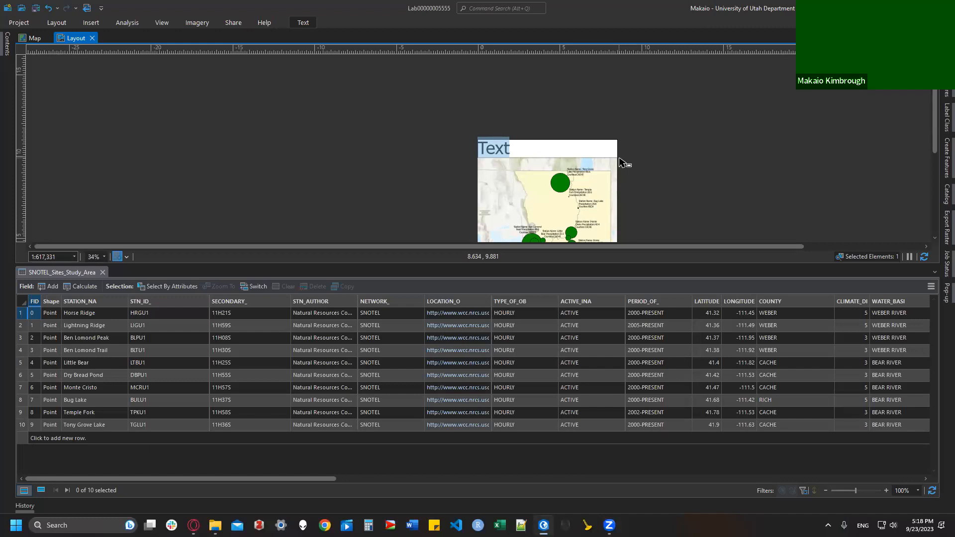
key(BackSpace)
text(Rainfall in N)
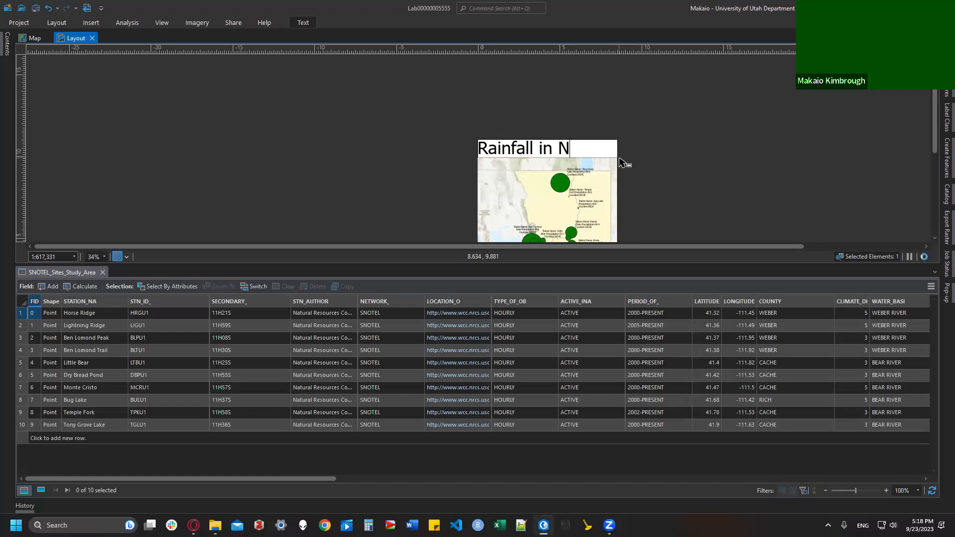
text(orthern Utah by Proportion)
key(Escape)
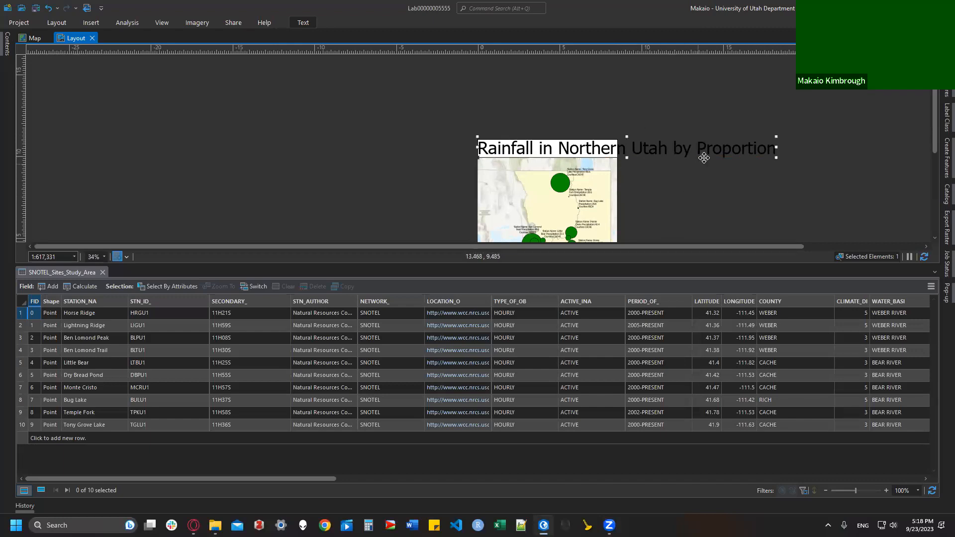
Step: Resize the title to fit the page width and close the element properties pane
drag(776, 140, 616, 148)
double_click(694, 168)
click(933, 40)
drag(935, 96, 938, 129)
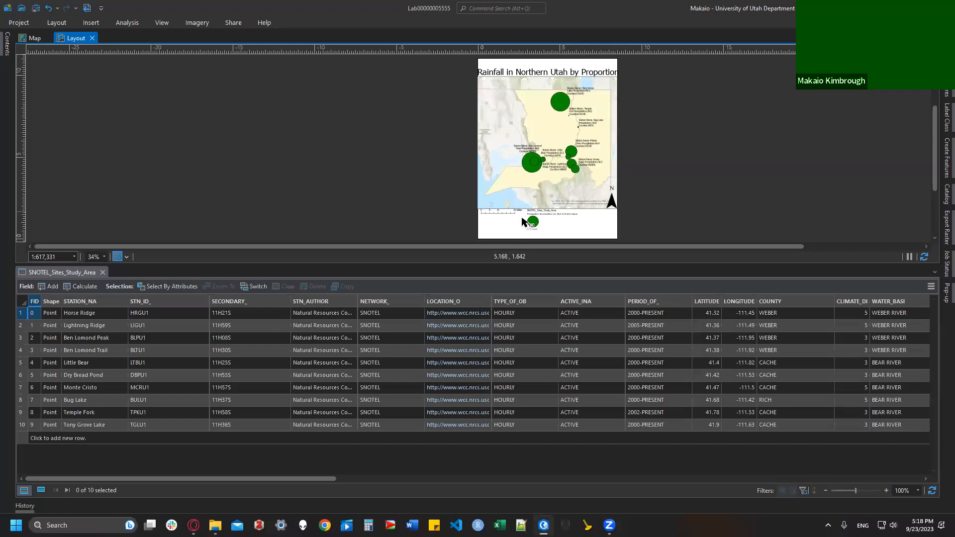
Step: Add a lower-right text box with a 'Map By' line (author's name) and 'Source: ESRI, ArcGIS, U of U Geo'
scroll(613, 236, up, 5)
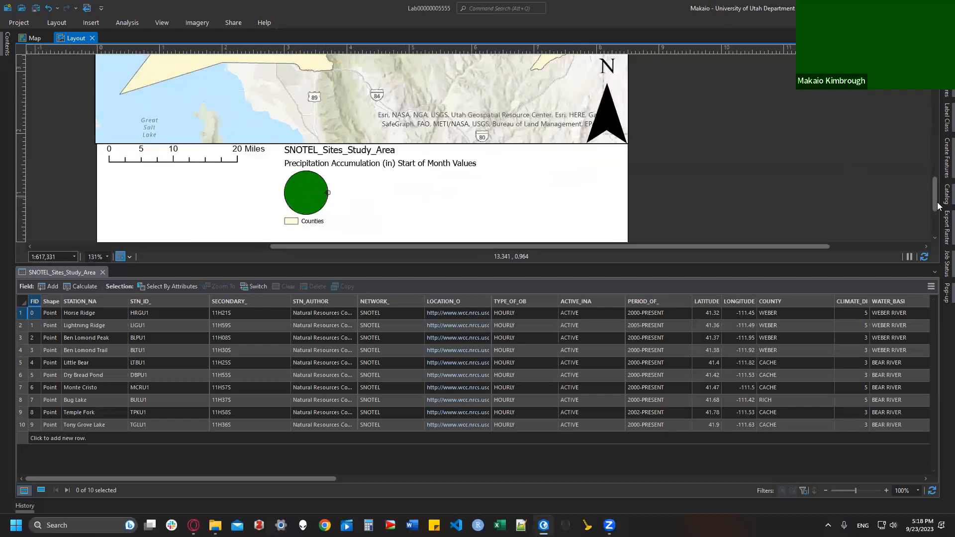
click(934, 210)
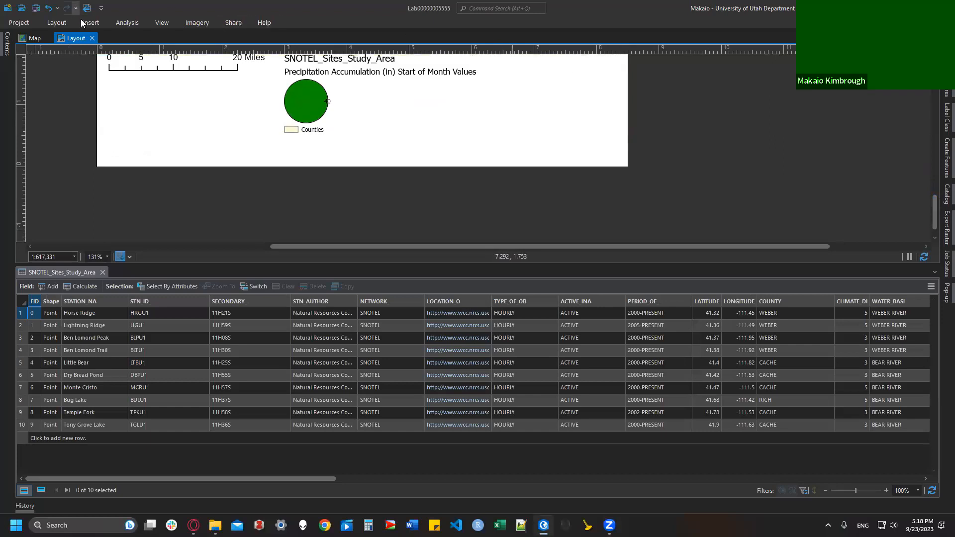
click(96, 26)
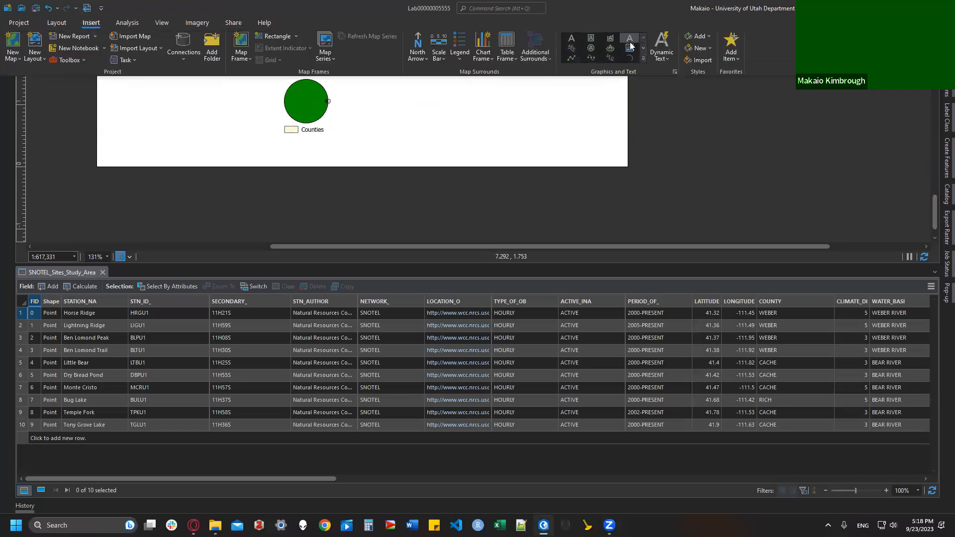
click(572, 39)
click(547, 150)
drag(537, 143, 628, 169)
key(Return)
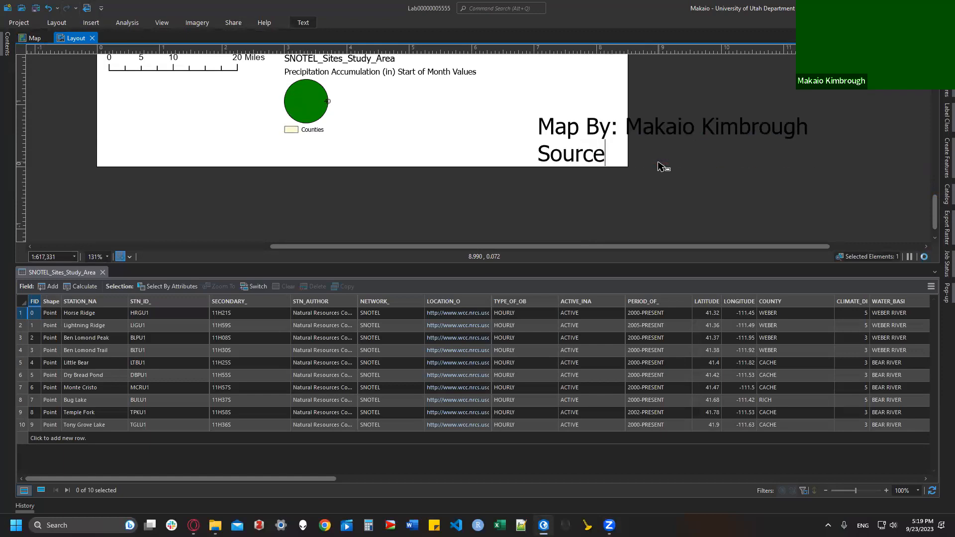
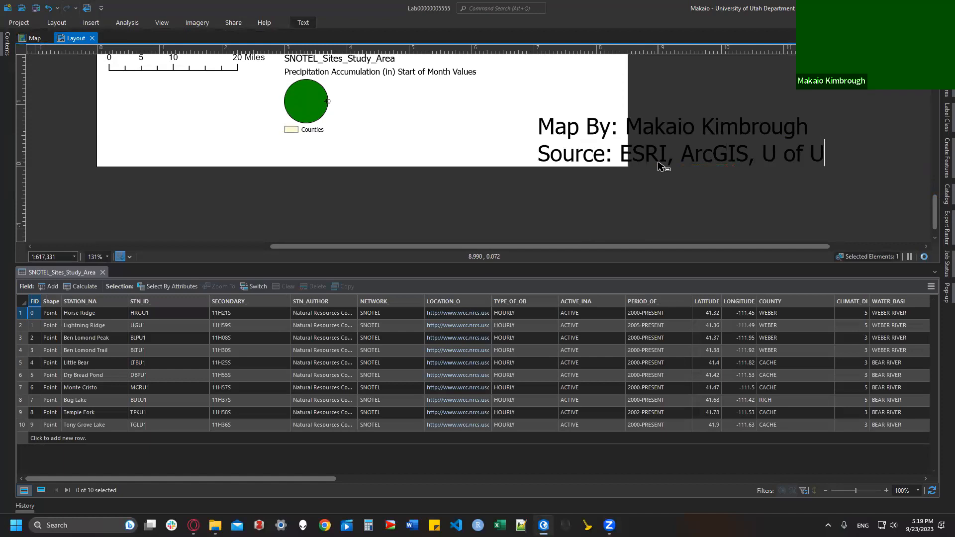
key(Escape)
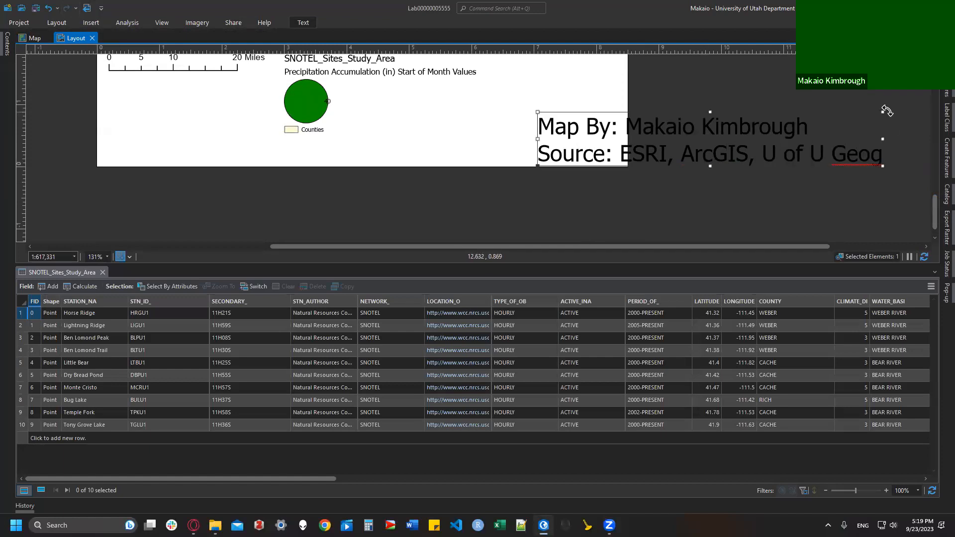
Step: Shrink the credit text box to fit the page, then bring up the Lab5 instructions
drag(882, 112, 615, 152)
mouse_move(615, 151)
mouse_down()
mouse_move(593, 154)
mouse_move(605, 157)
mouse_up()
click(717, 160)
drag(934, 211, 929, 181)
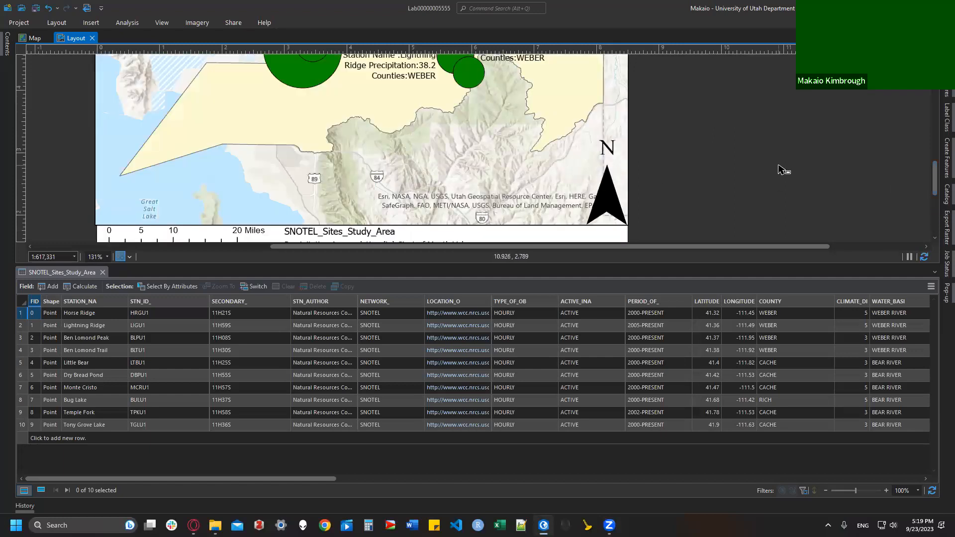
scroll(774, 169, down, 4)
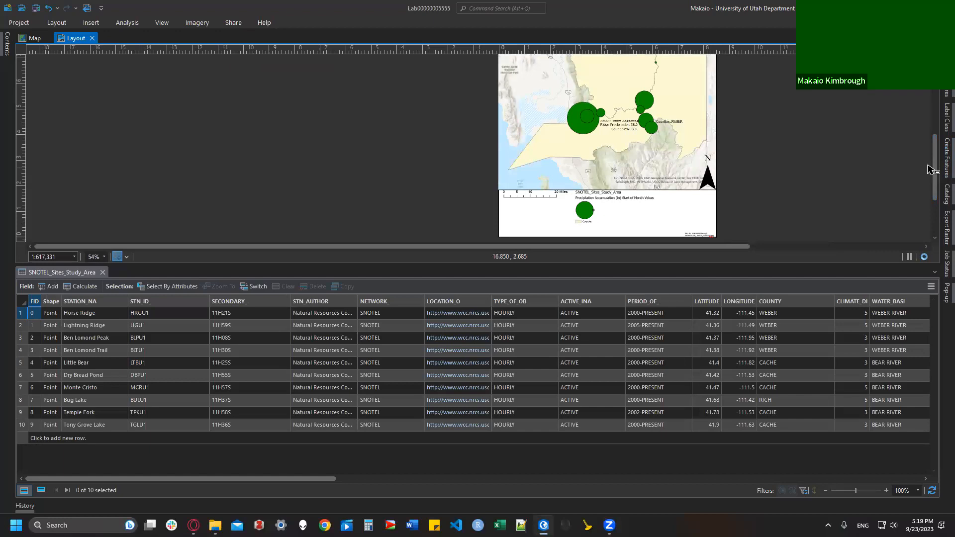
drag(934, 163, 933, 128)
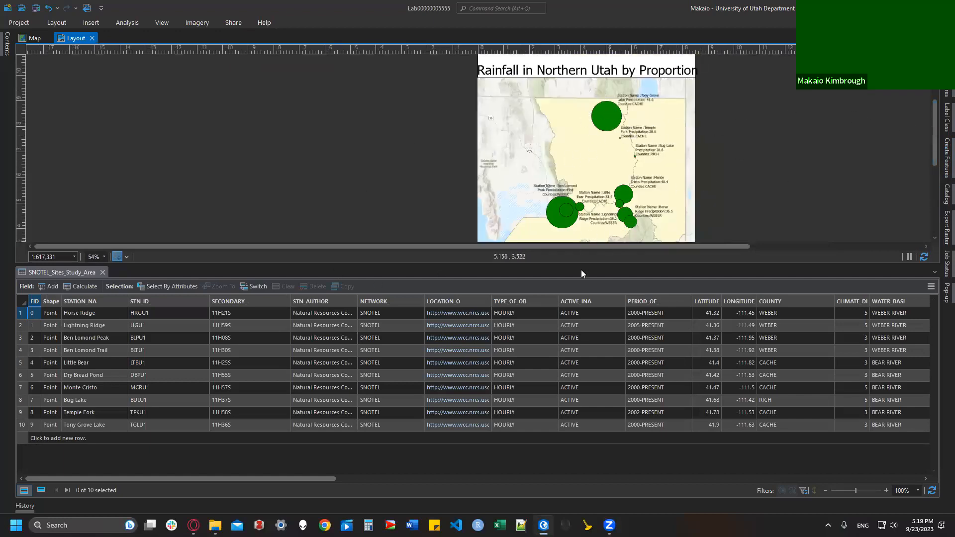
click(194, 526)
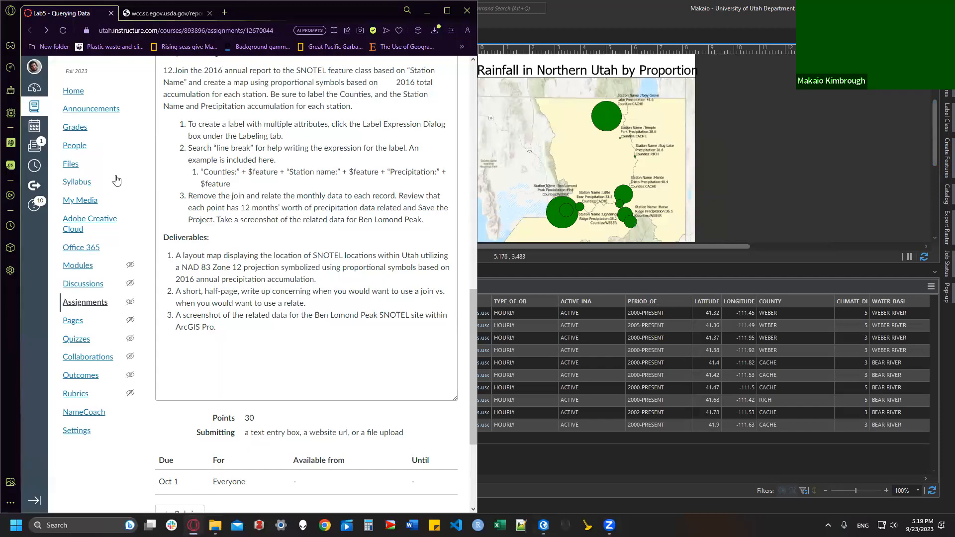
Step: Read step 12's 'Remove the join' instruction in Canvas, then go back to ArcGIS Pro
drag(188, 196, 256, 160)
click(293, 245)
click(771, 158)
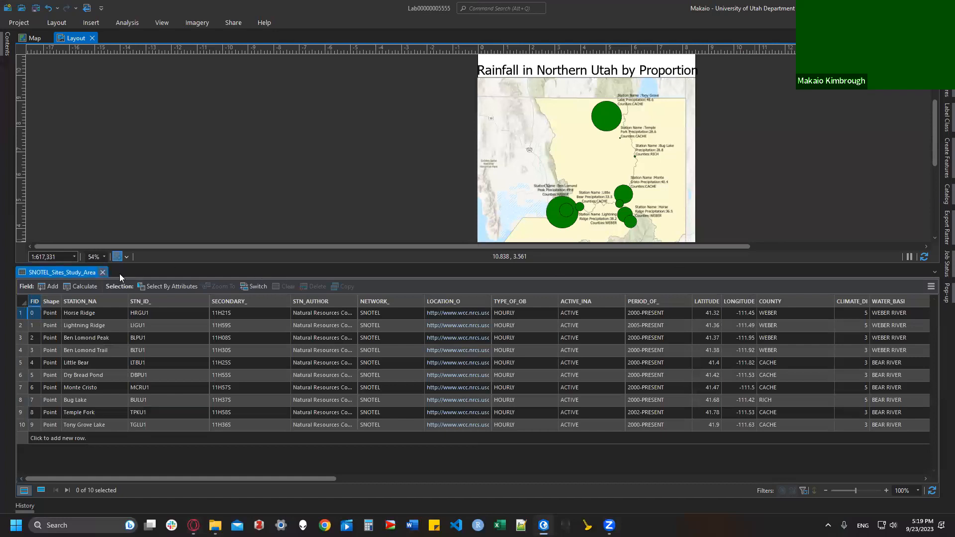
Step: Close the SNOTEL_Sites_Study_Area attribute table and show the layout's Contents pane
click(103, 272)
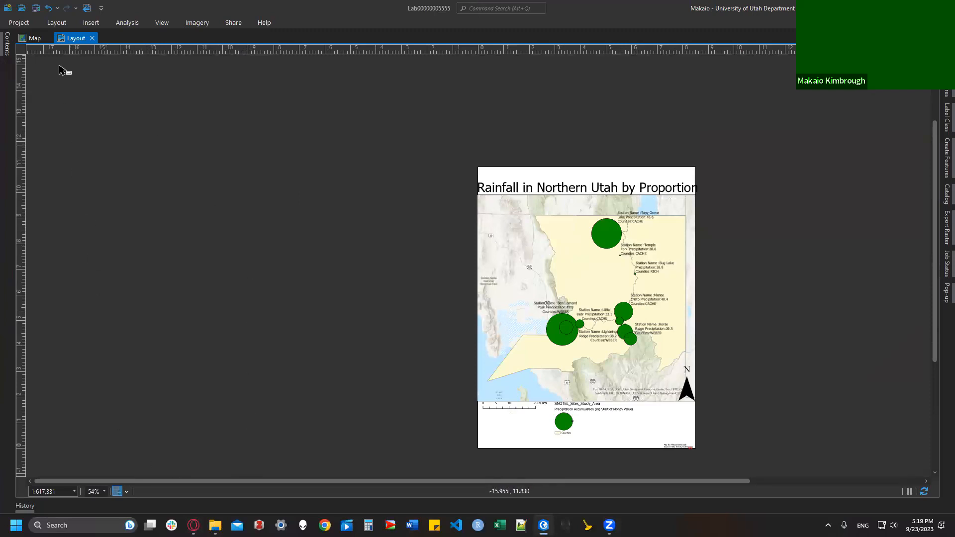
click(7, 44)
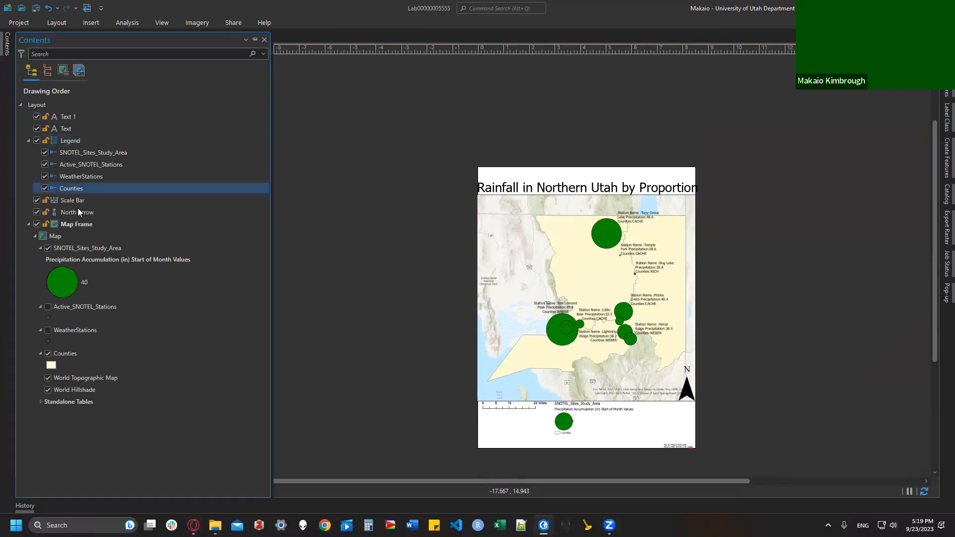
right_click(72, 237)
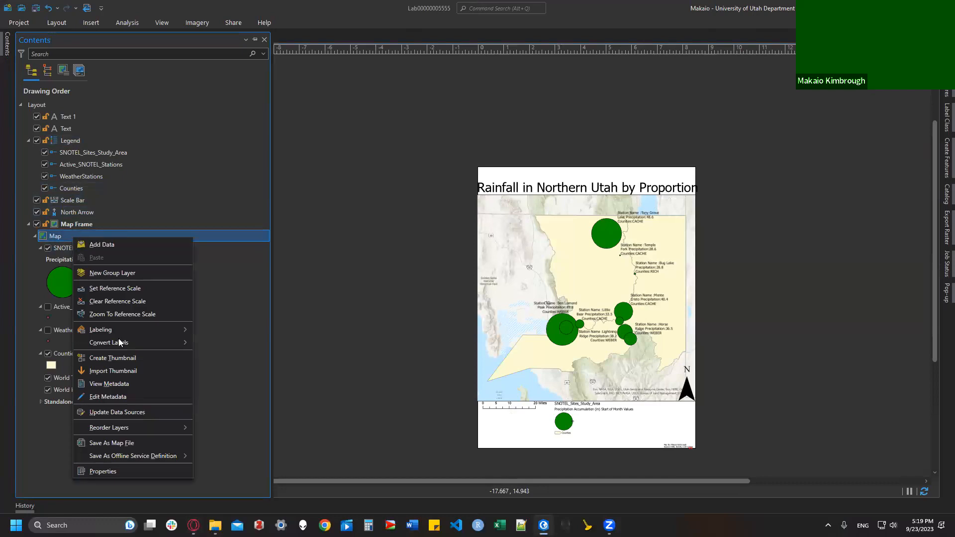
click(133, 471)
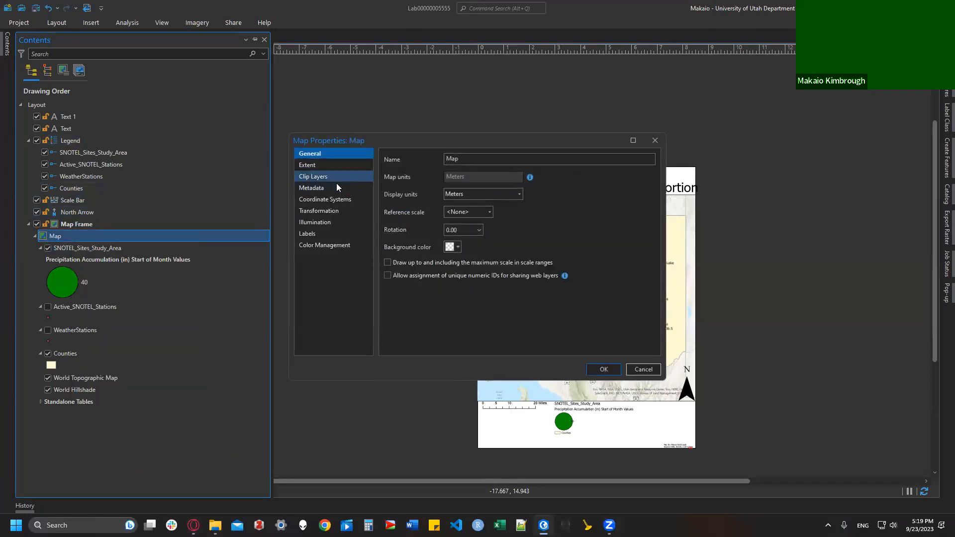
click(340, 198)
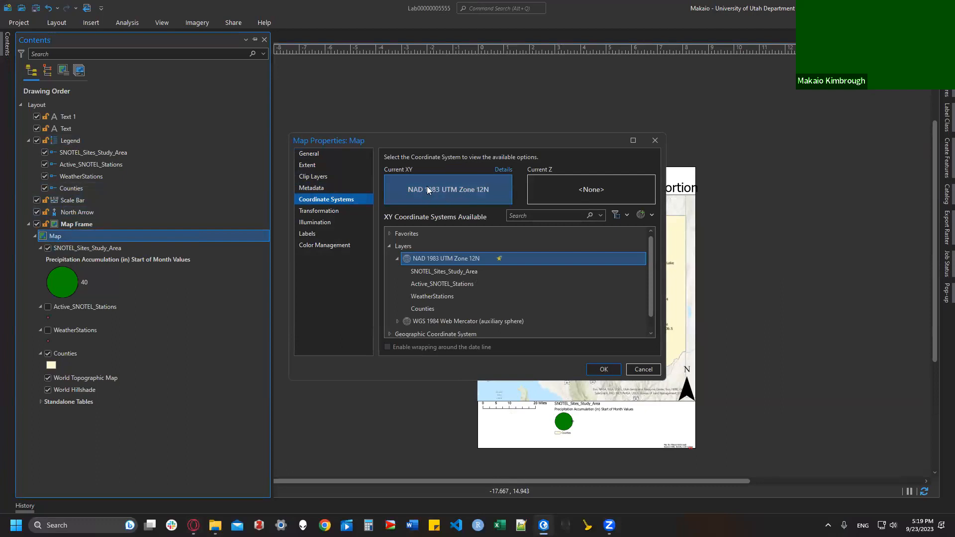
click(643, 370)
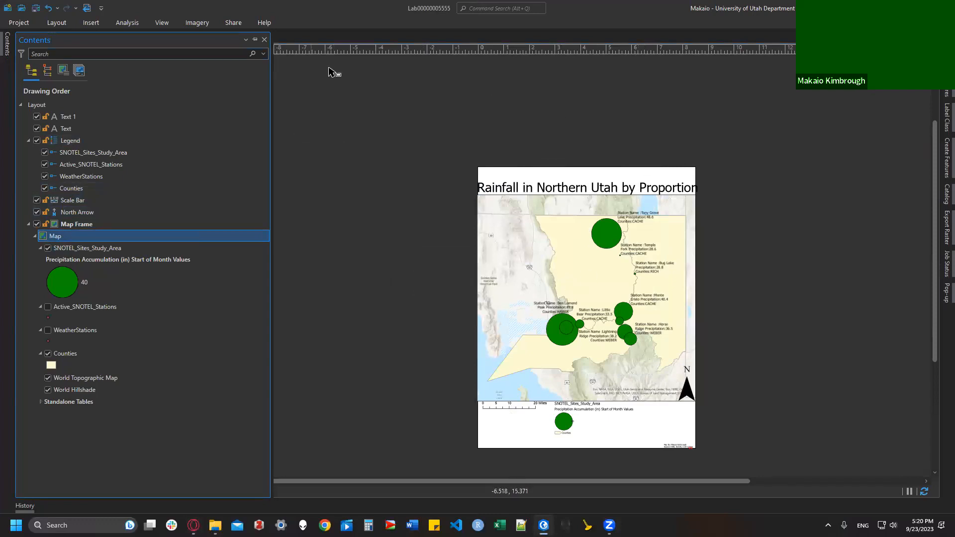
Step: Export the layout to Layout.pdf with default PDF settings, then reopen the assignment instructions
click(240, 23)
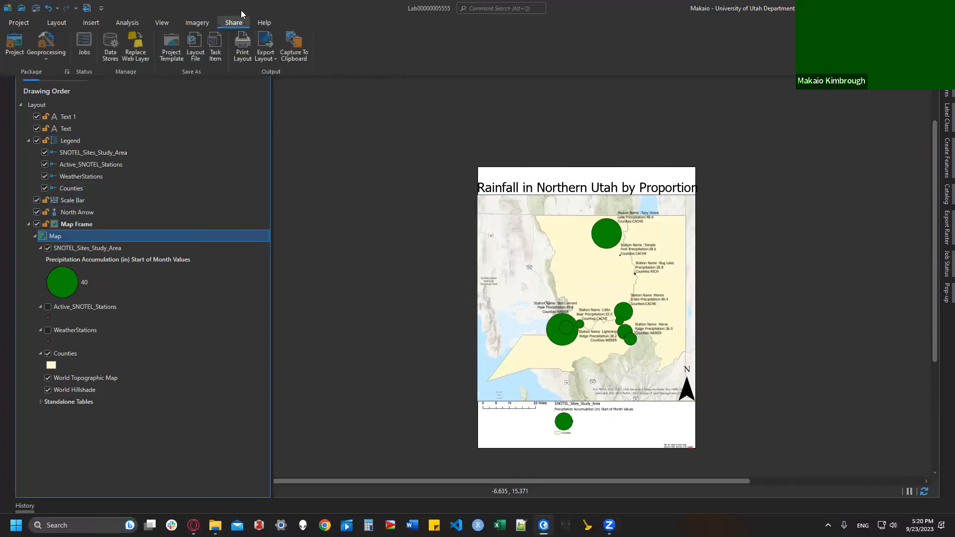
click(265, 43)
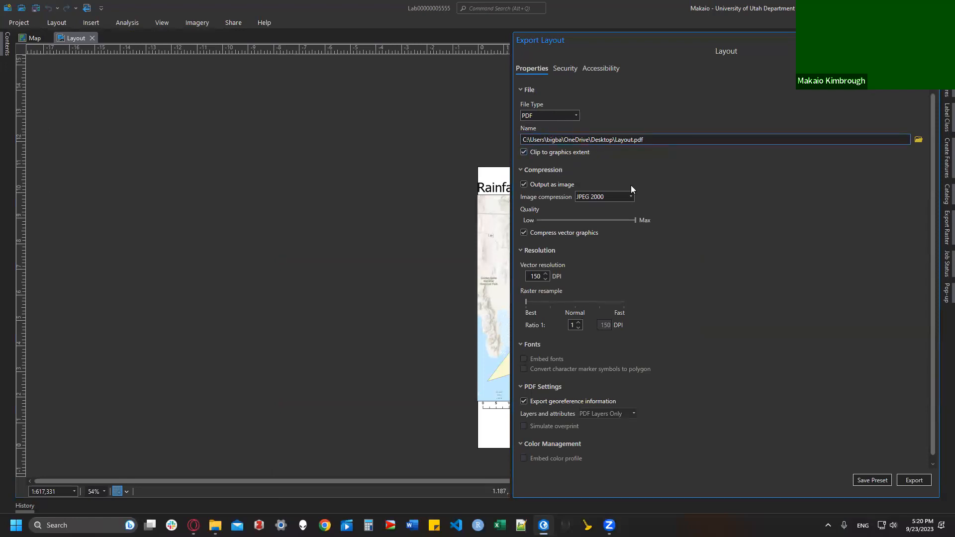
click(924, 480)
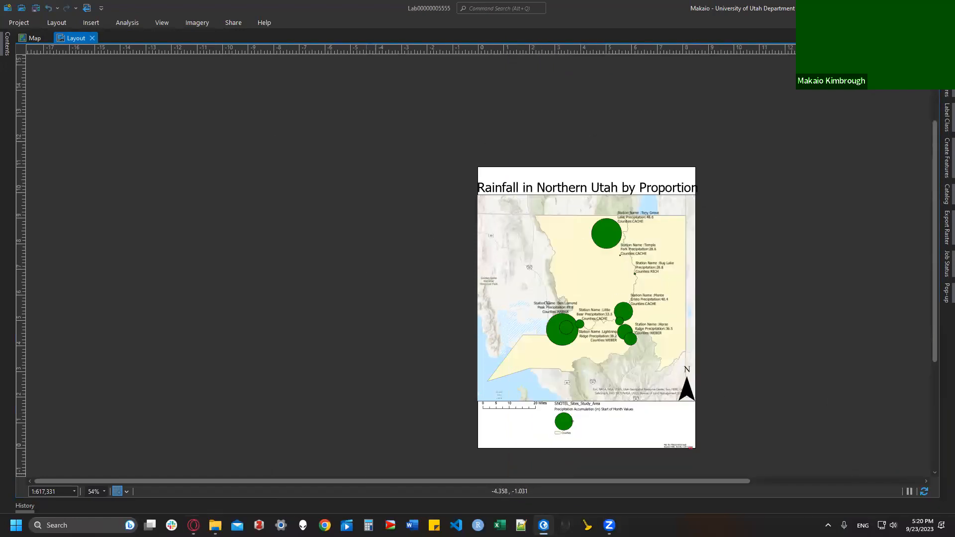
click(193, 525)
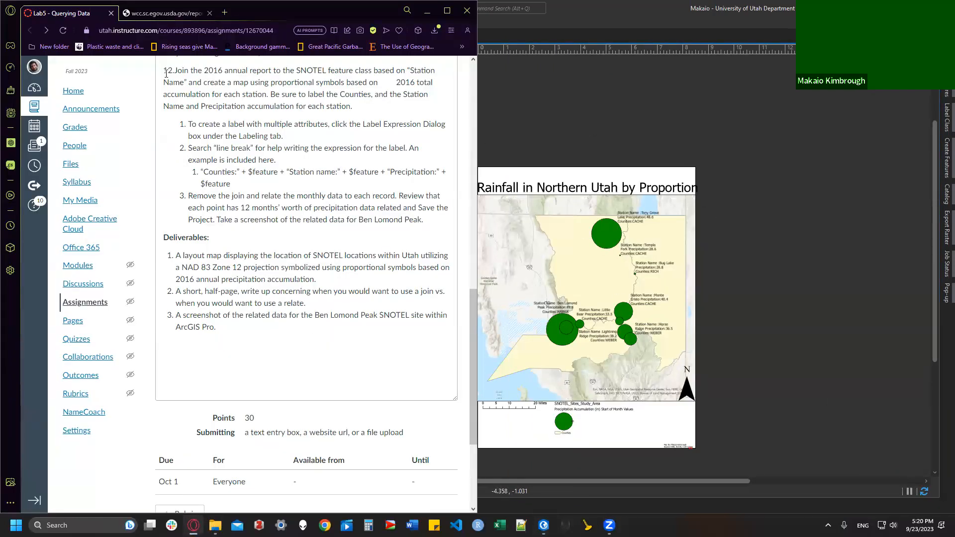
Step: Reread step 12's join and relate instructions in Canvas, then return to the ArcGIS Pro layout
drag(163, 71, 270, 191)
click(270, 191)
click(497, 121)
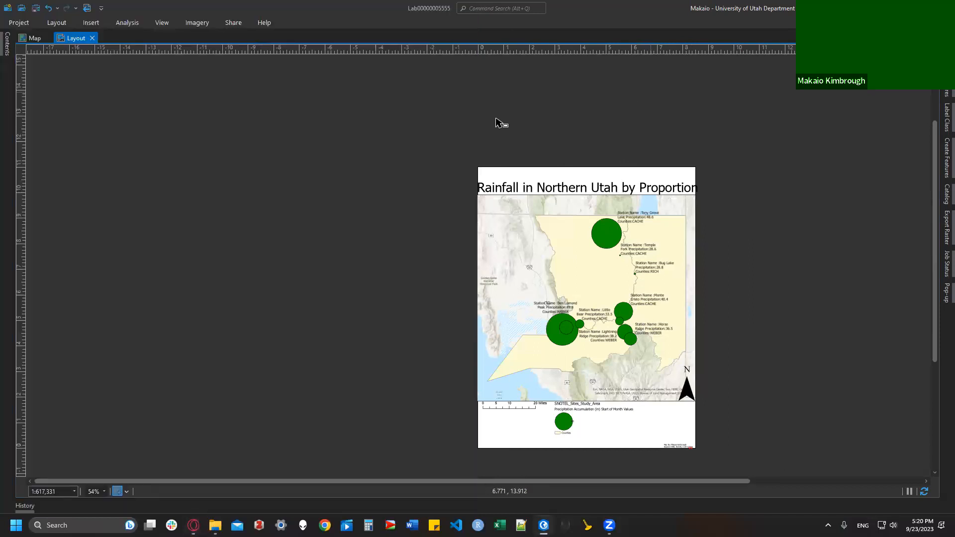
Step: In the map view, remove all joins from SNOTEL_Sites_Study_Area and confirm
click(33, 38)
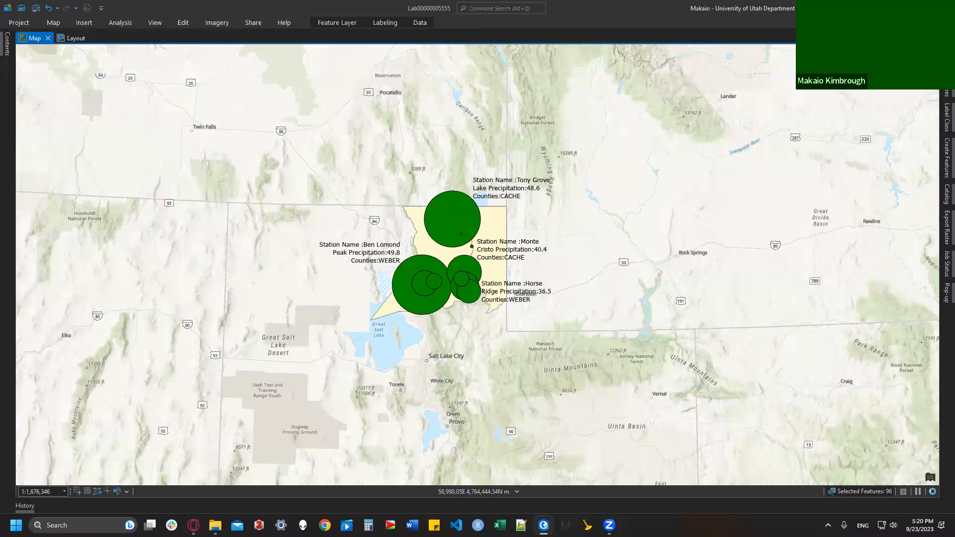
click(8, 44)
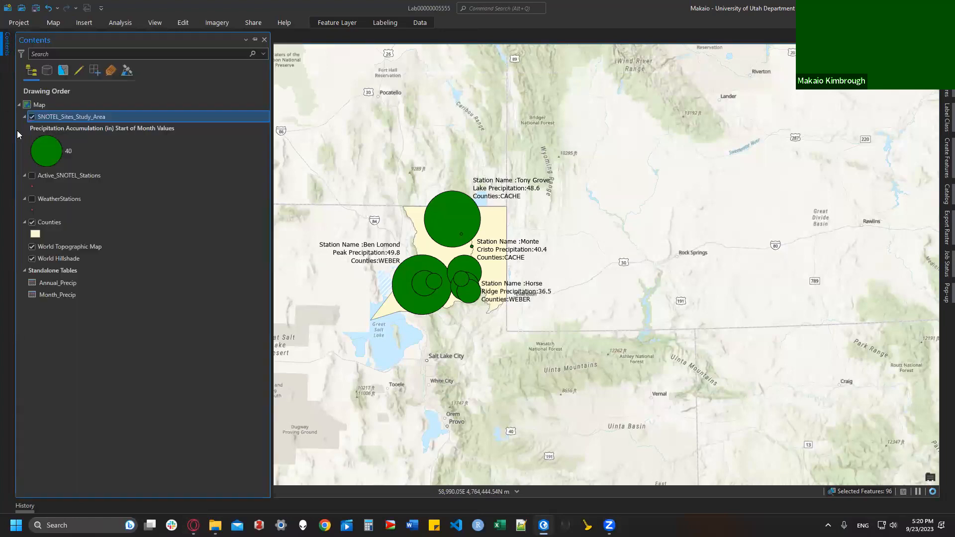
right_click(84, 116)
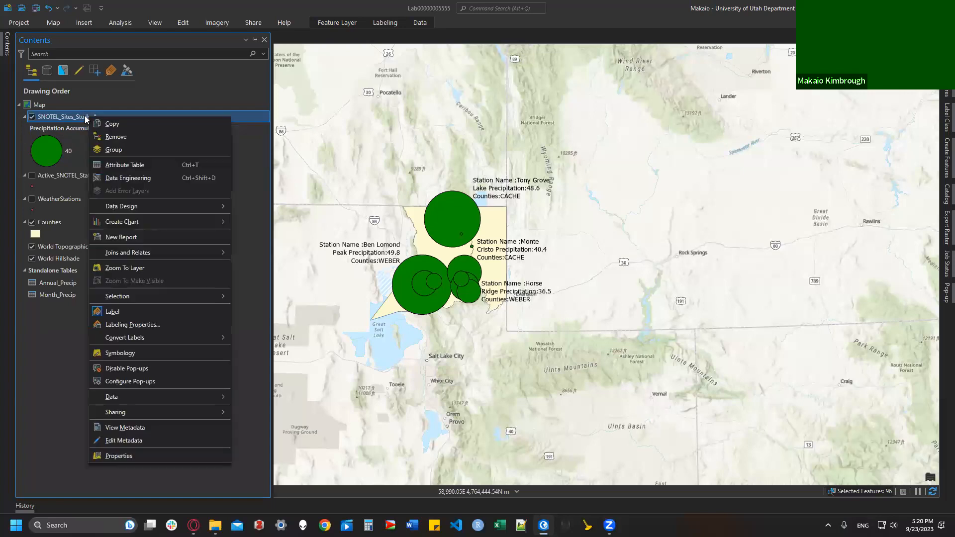
mouse_move(135, 251)
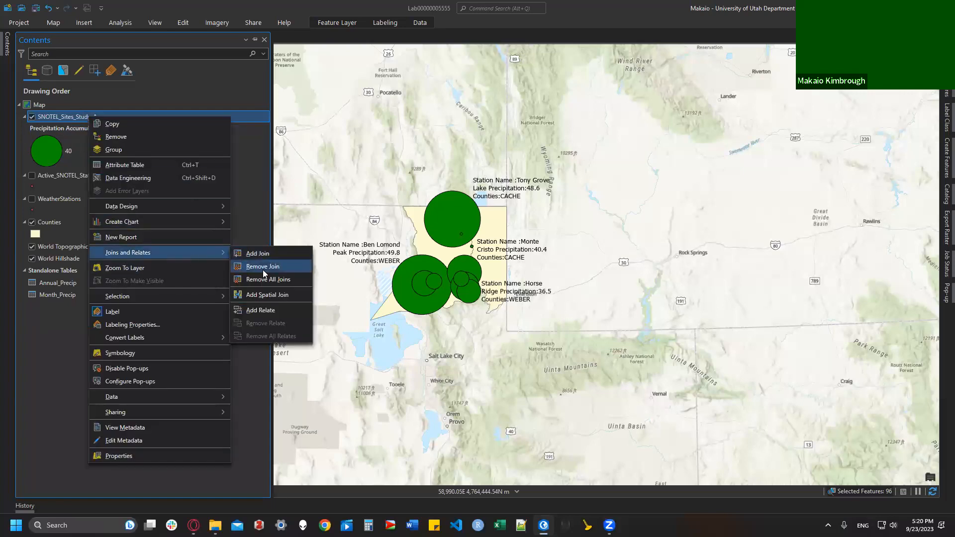
click(280, 280)
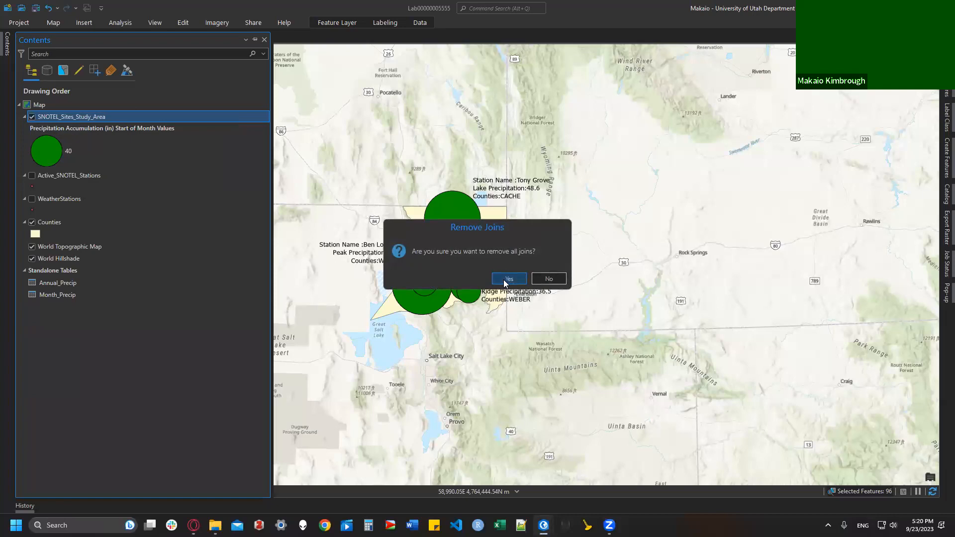
click(505, 277)
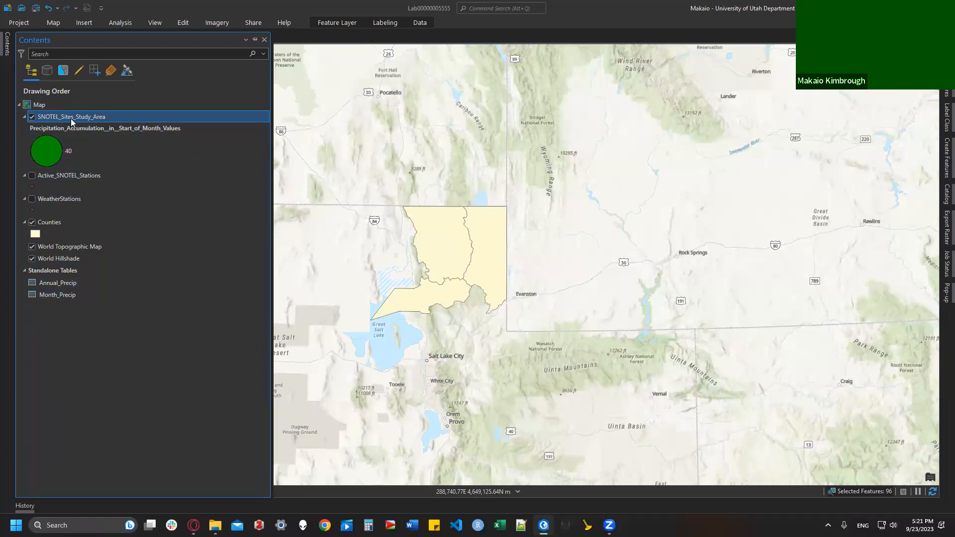
Step: Add a relate from SNOTEL_Sites_Study_Area's STATION_NA field to the Month_Precip table
right_click(71, 121)
mouse_move(144, 256)
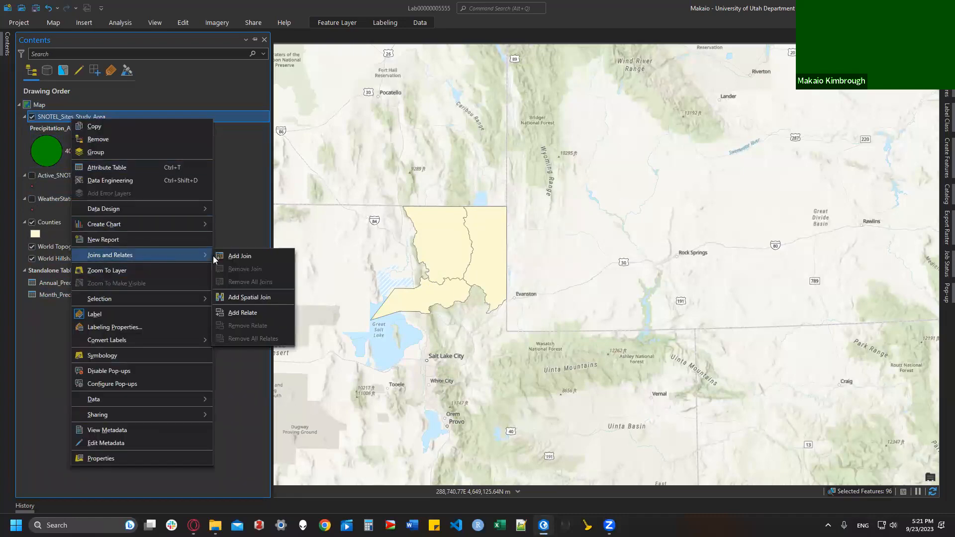
click(242, 312)
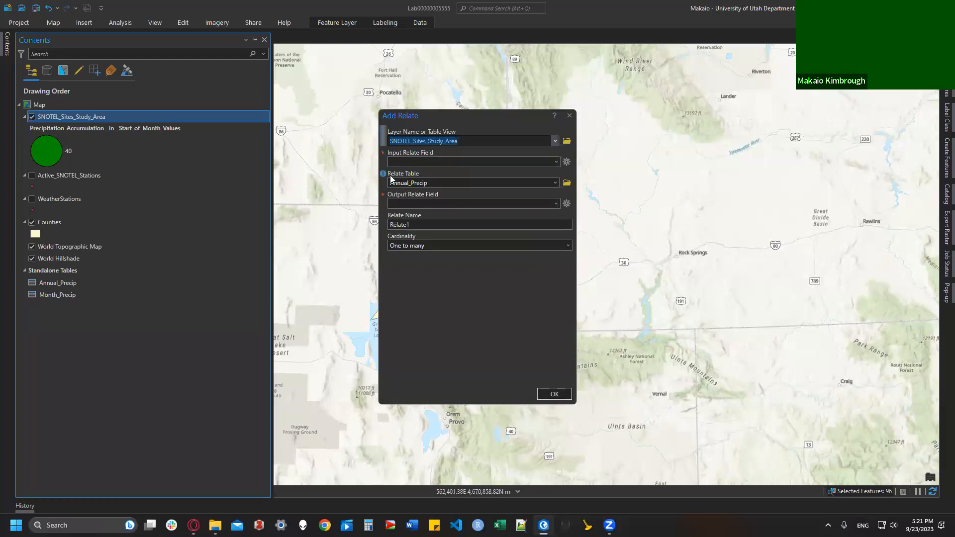
click(556, 161)
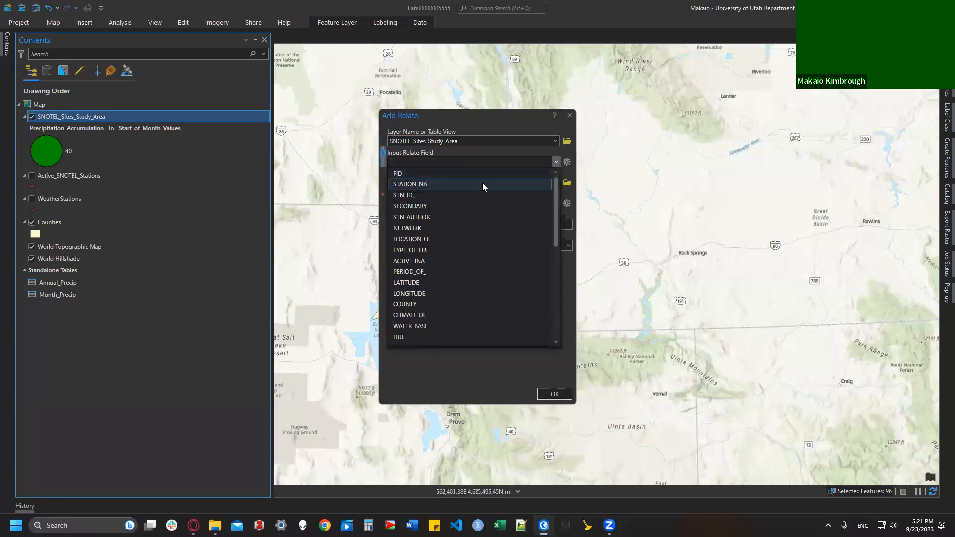
click(471, 184)
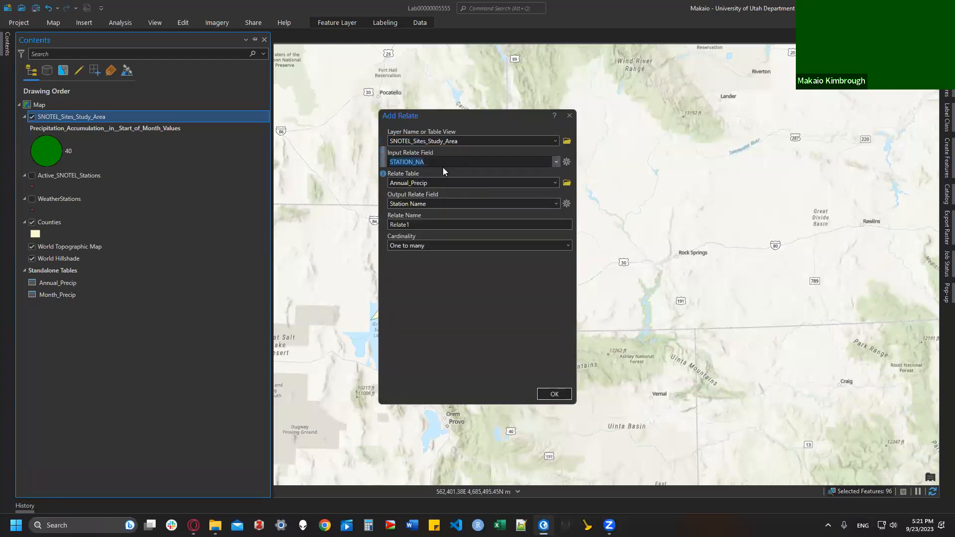
click(556, 187)
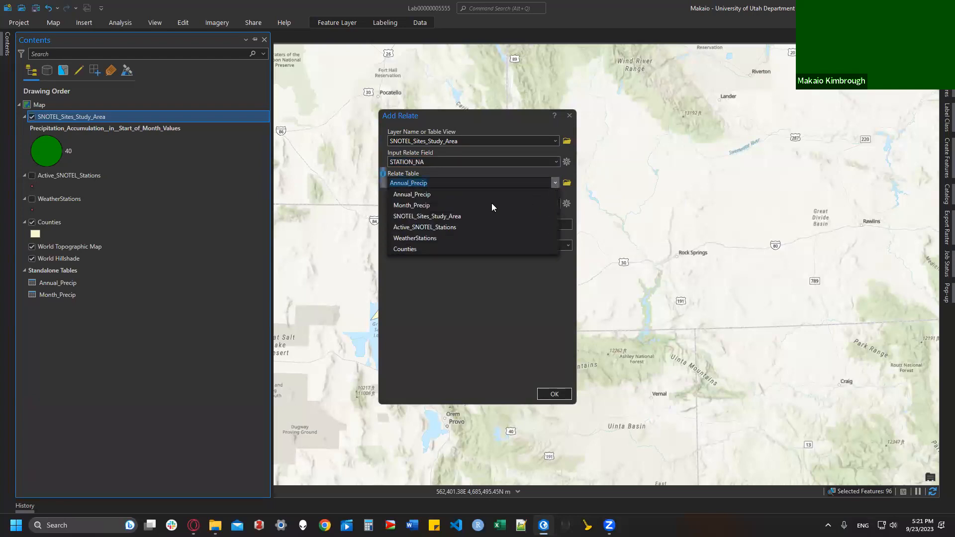
click(468, 205)
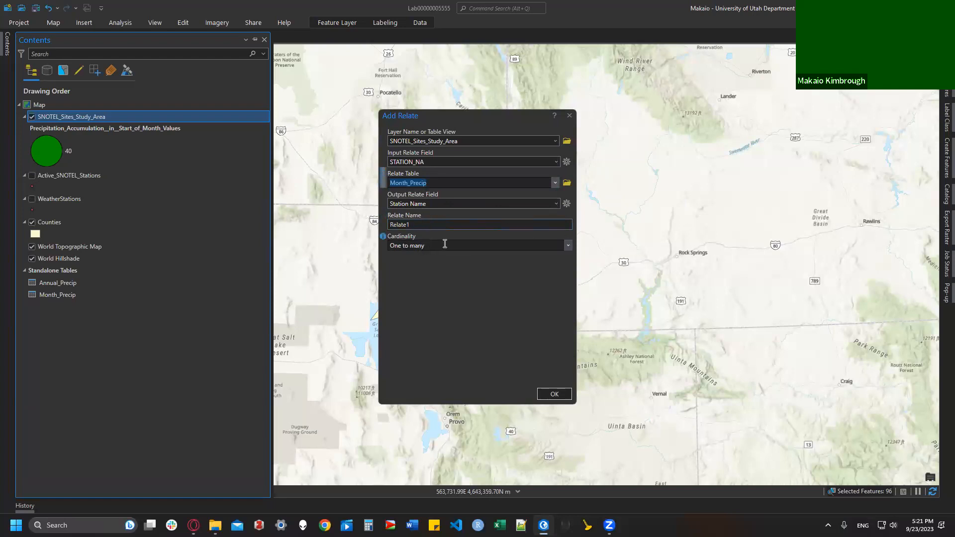
click(554, 394)
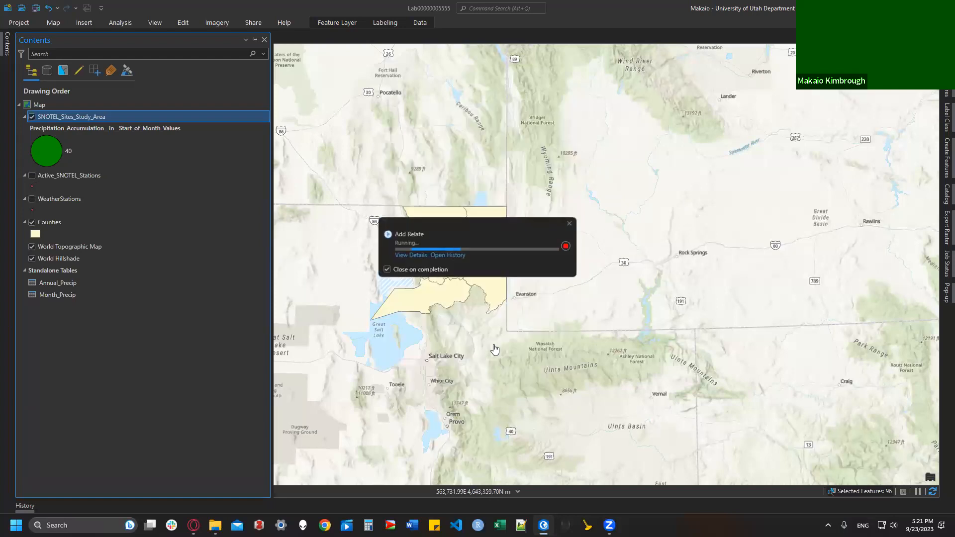
Step: Open the SNOTEL_Sites_Study_Area attribute table, then read the join-versus-relate deliverable in Canvas
right_click(79, 115)
click(105, 171)
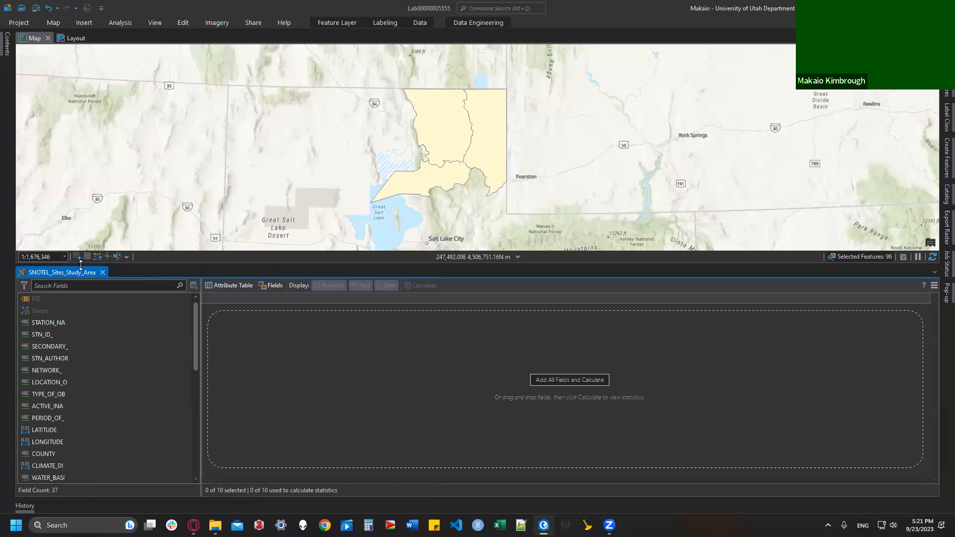
click(102, 272)
click(7, 52)
right_click(69, 119)
click(104, 169)
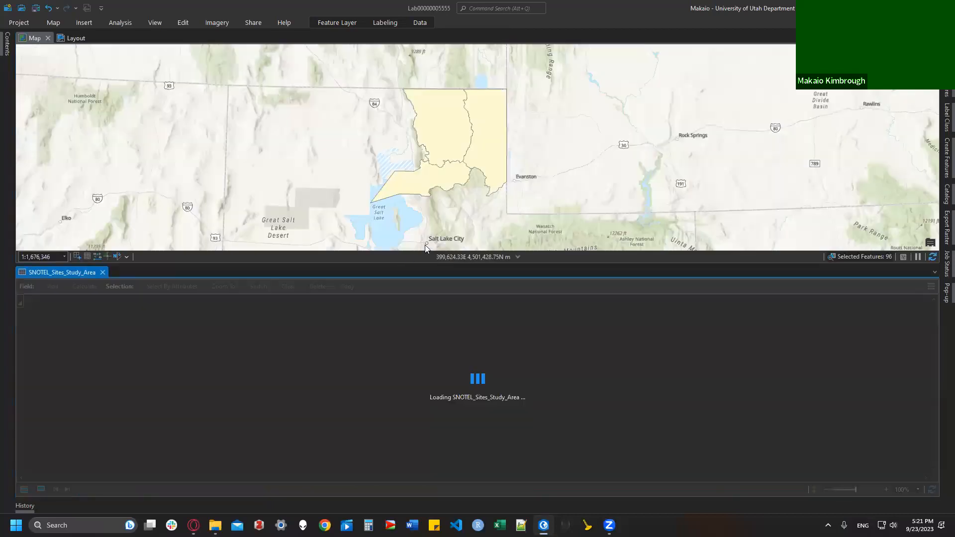
drag(382, 478, 931, 474)
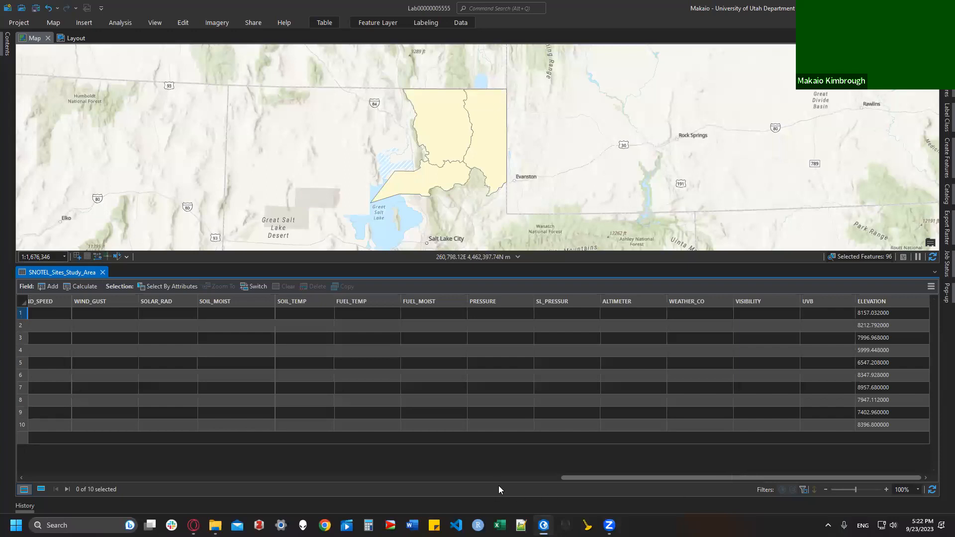
click(193, 525)
drag(175, 292, 326, 311)
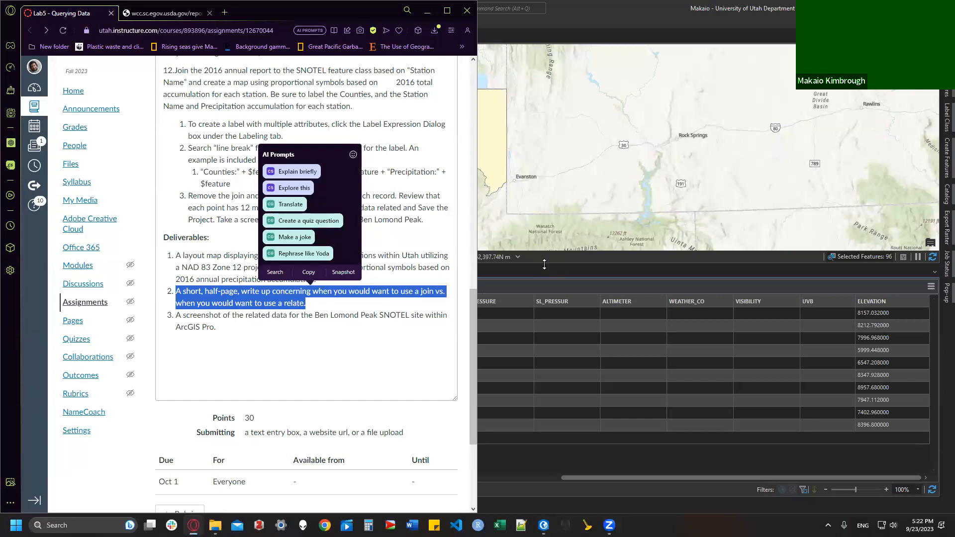
Step: Bring ArcGIS Pro back in front, showing the SNOTEL_Sites_Study_Area table of 10 stations
click(571, 282)
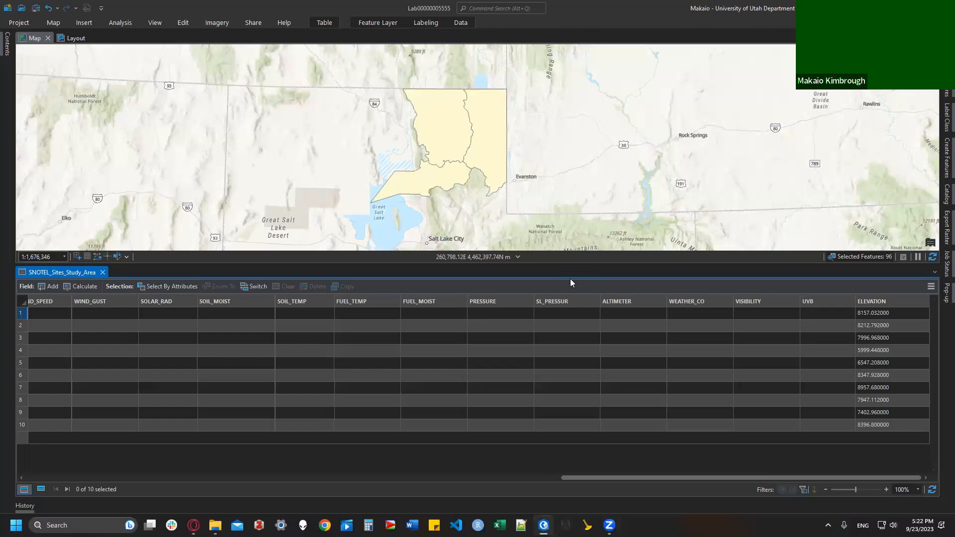
Step: Select Horse Ridge, view its related 2016 Month_Precip record, then close that related table
drag(607, 478, 65, 426)
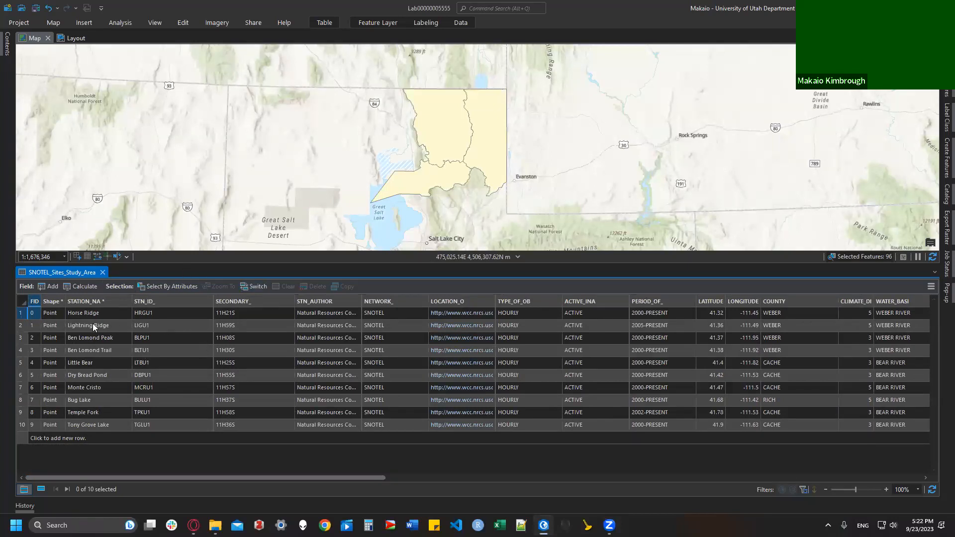
click(20, 312)
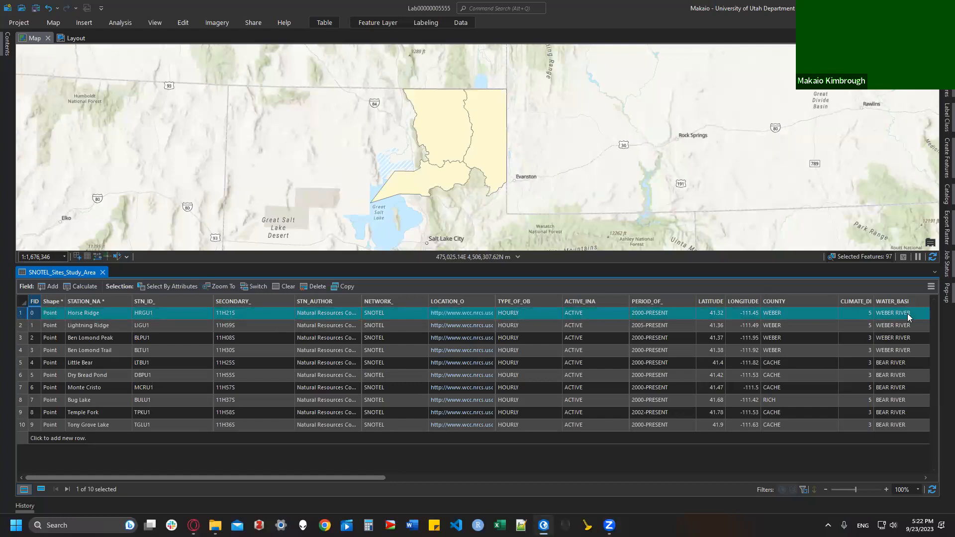
click(929, 288)
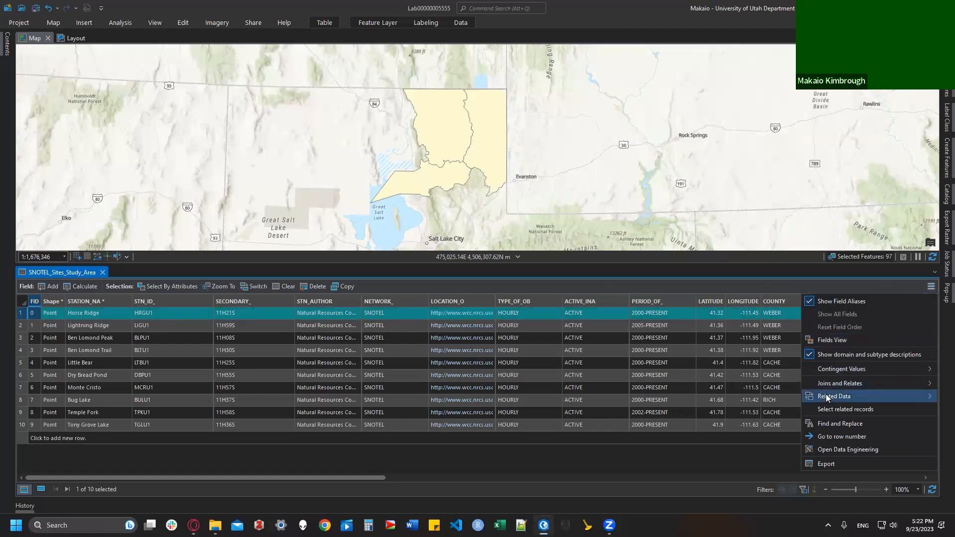
mouse_move(820, 396)
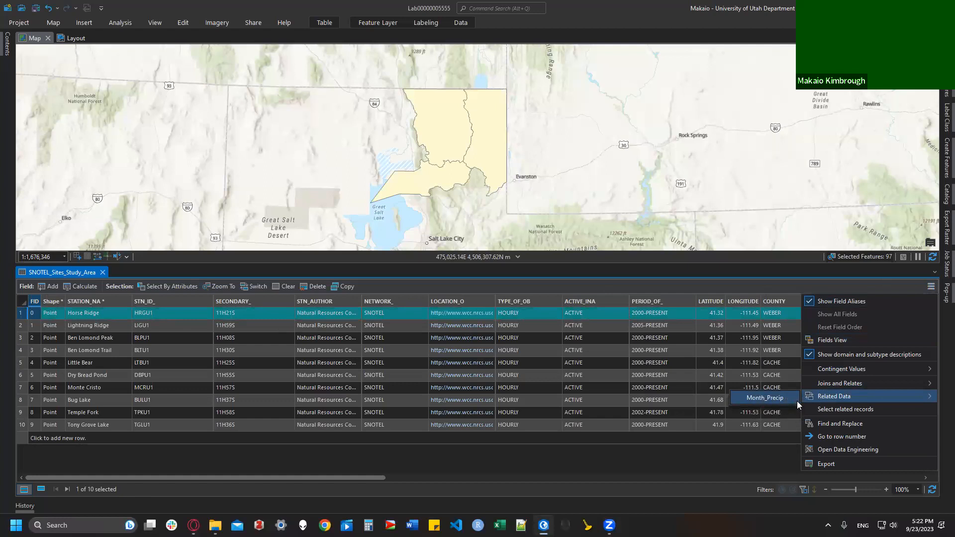
click(766, 398)
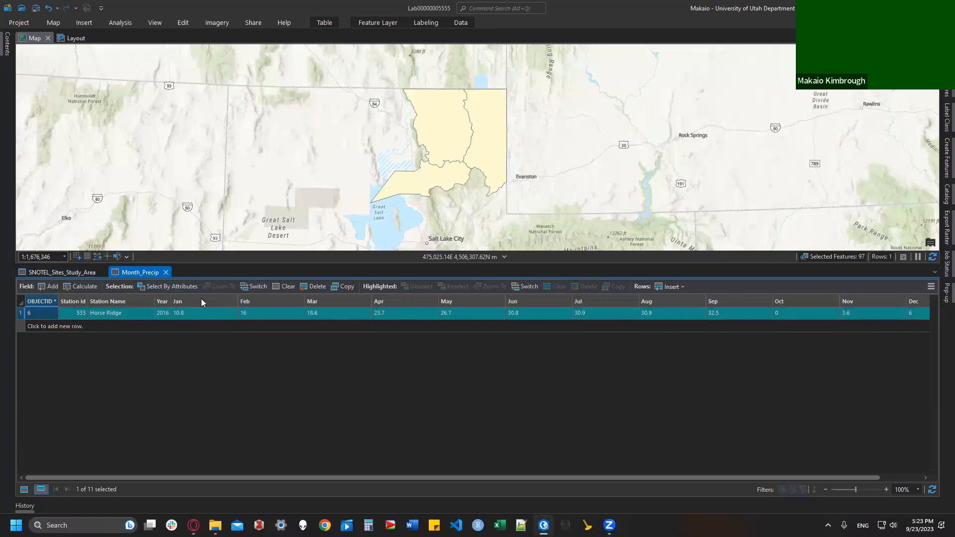
click(166, 272)
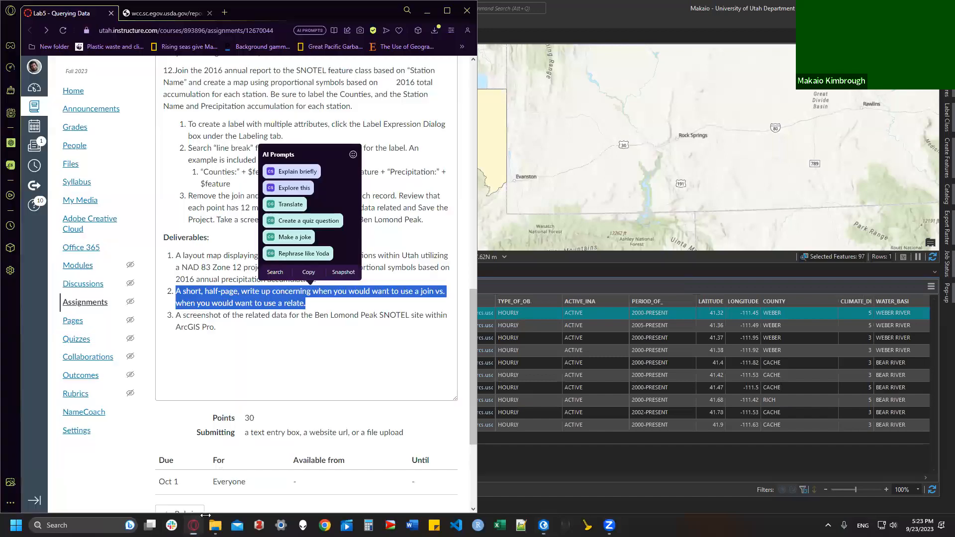
Step: Select the Ben Lomond Peak station and display its related Month_Precip record (Jan 11.8 to Dec 8.4)
click(193, 525)
click(360, 315)
click(538, 271)
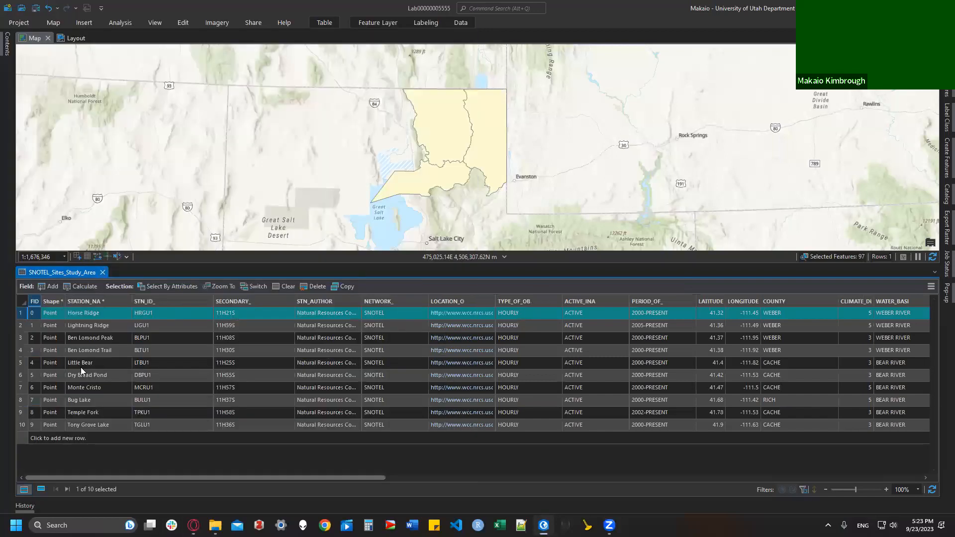
click(23, 339)
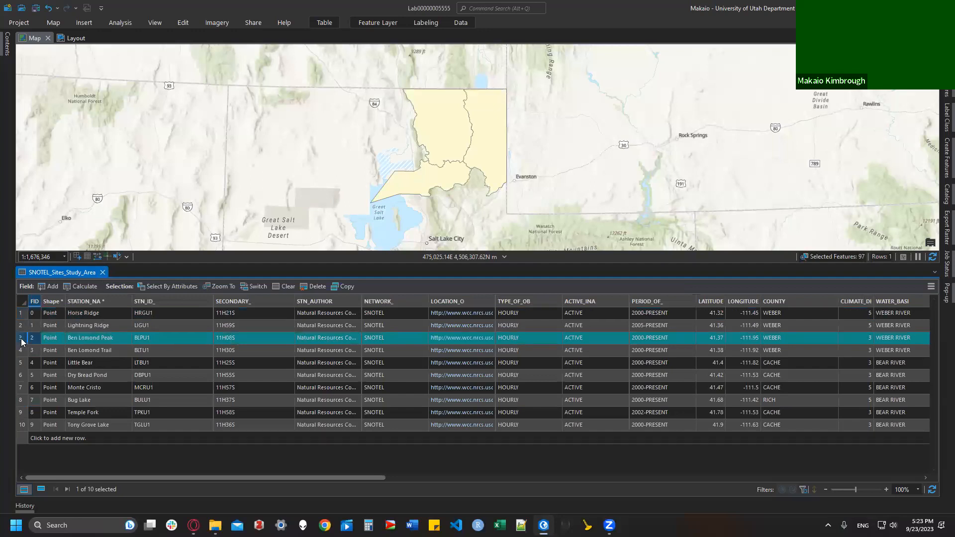
click(931, 287)
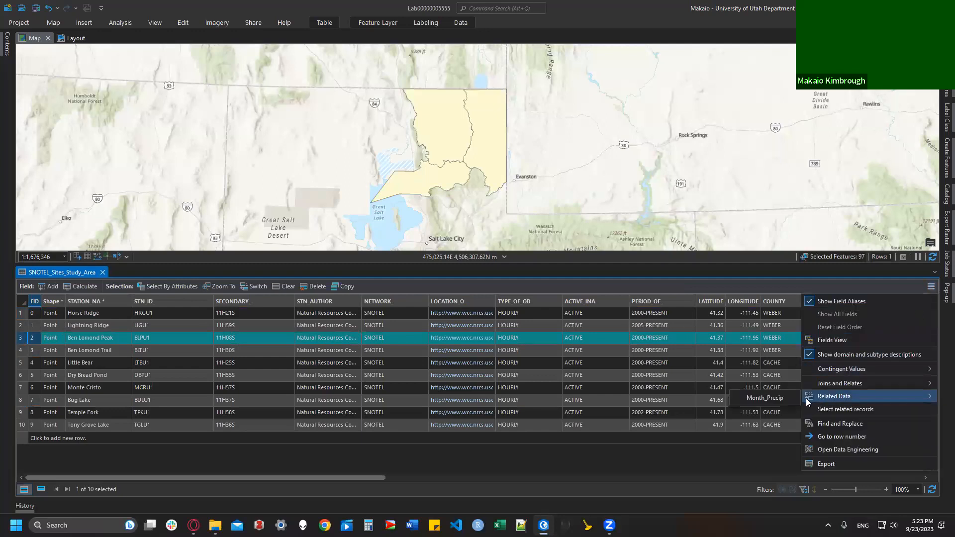
click(766, 398)
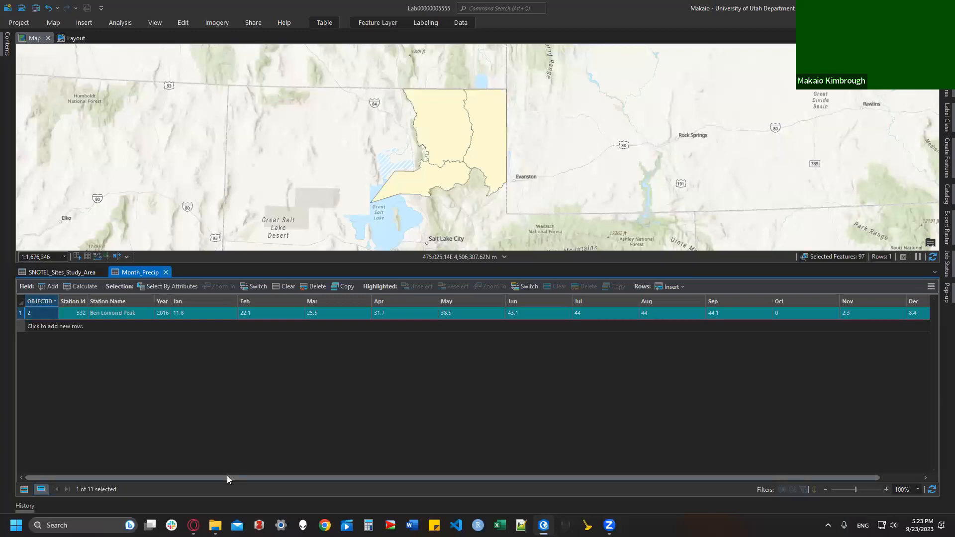
Step: Capture a screen snip of Ben Lomond Peak's related 2016 Month_Precip table
drag(227, 475, 269, 475)
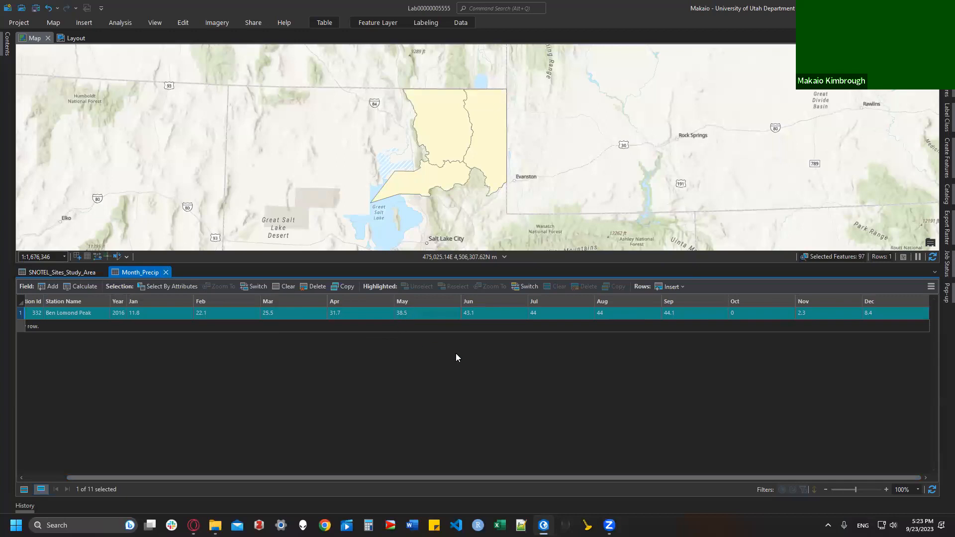
click(192, 523)
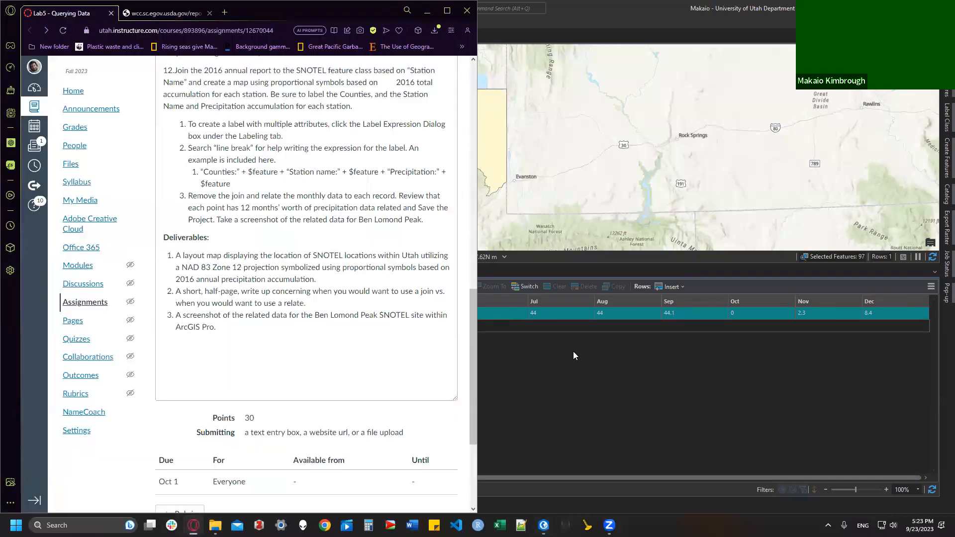
click(573, 354)
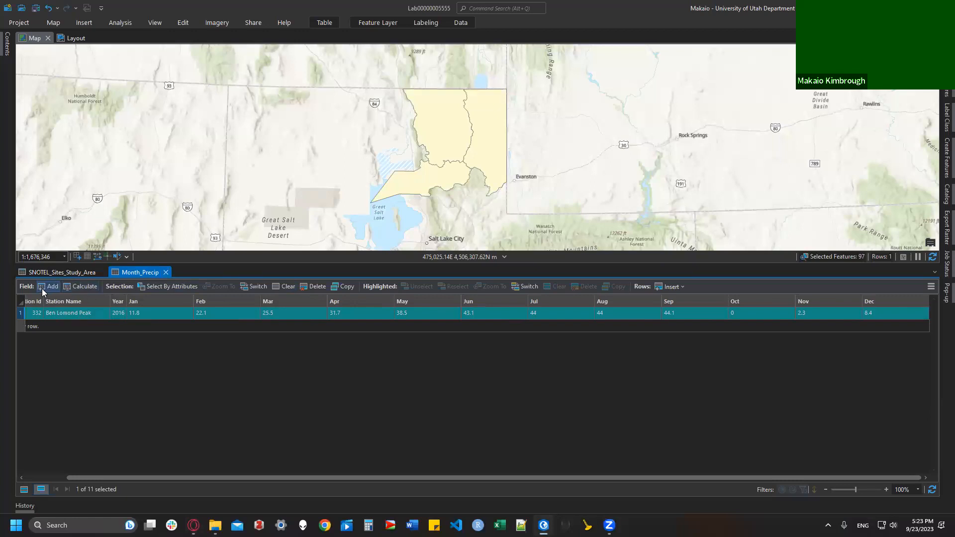
key(super+shift+s)
drag(22, 284, 882, 398)
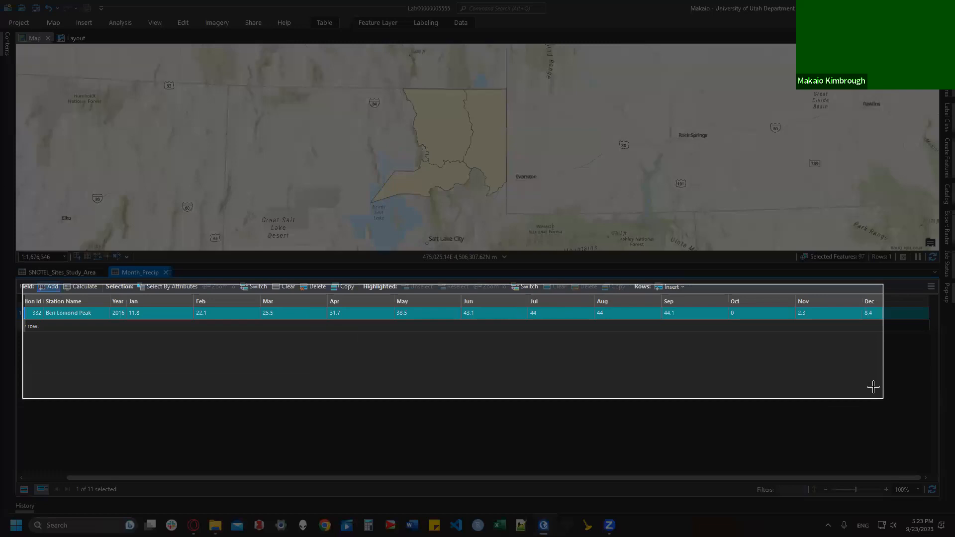